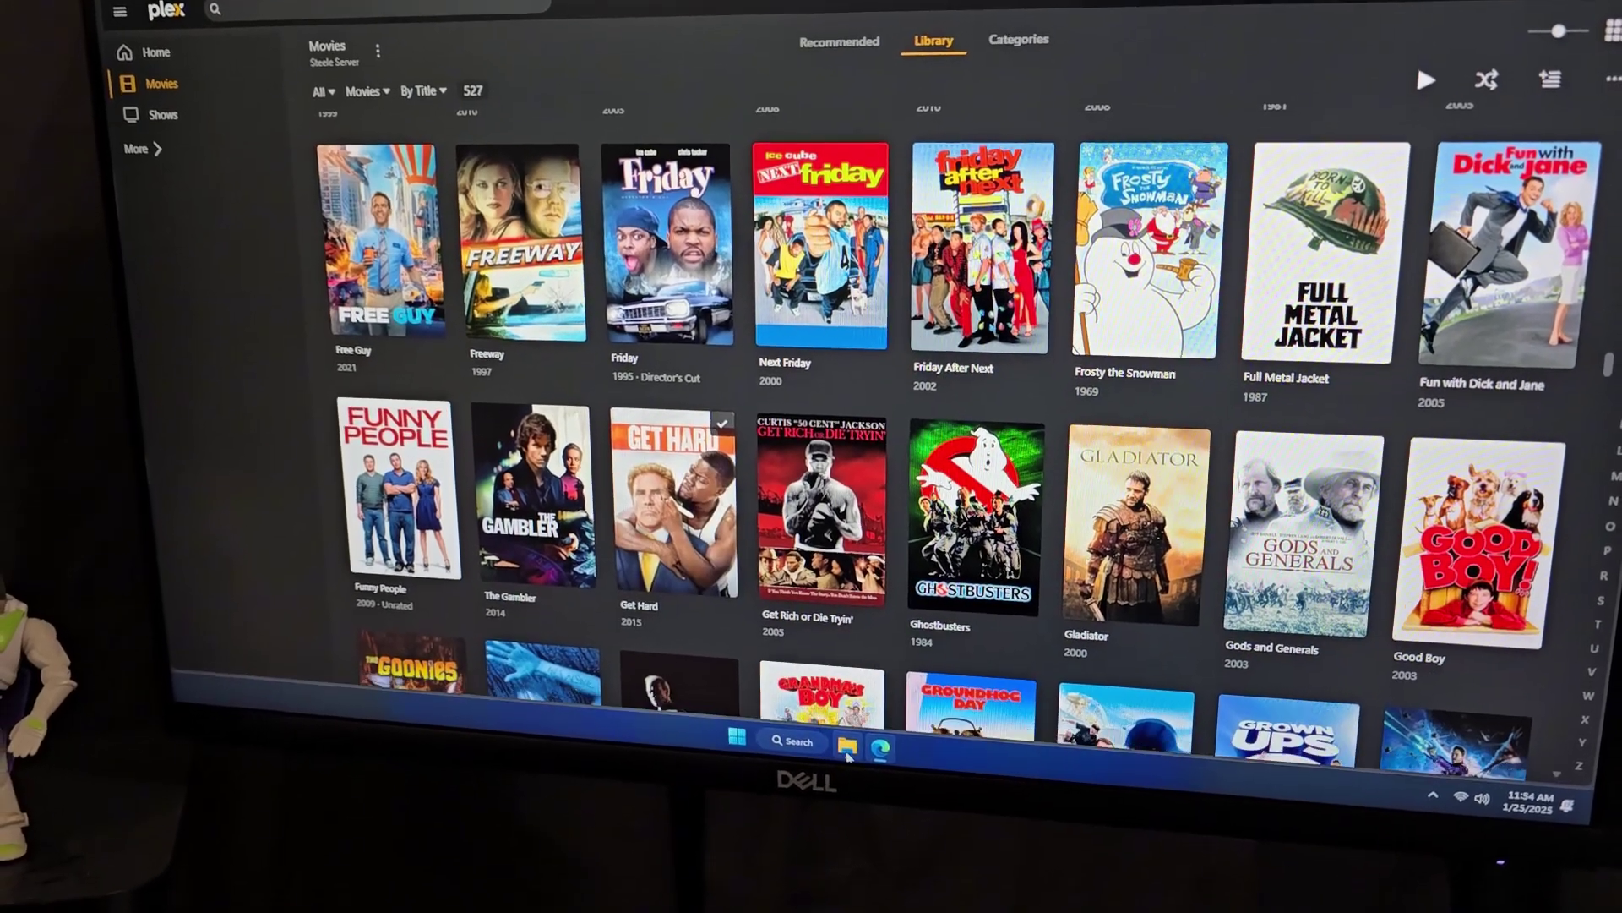
Check the drives in This PC, then browse the Shows and Movies libraries in Plex
left_click(847, 747)
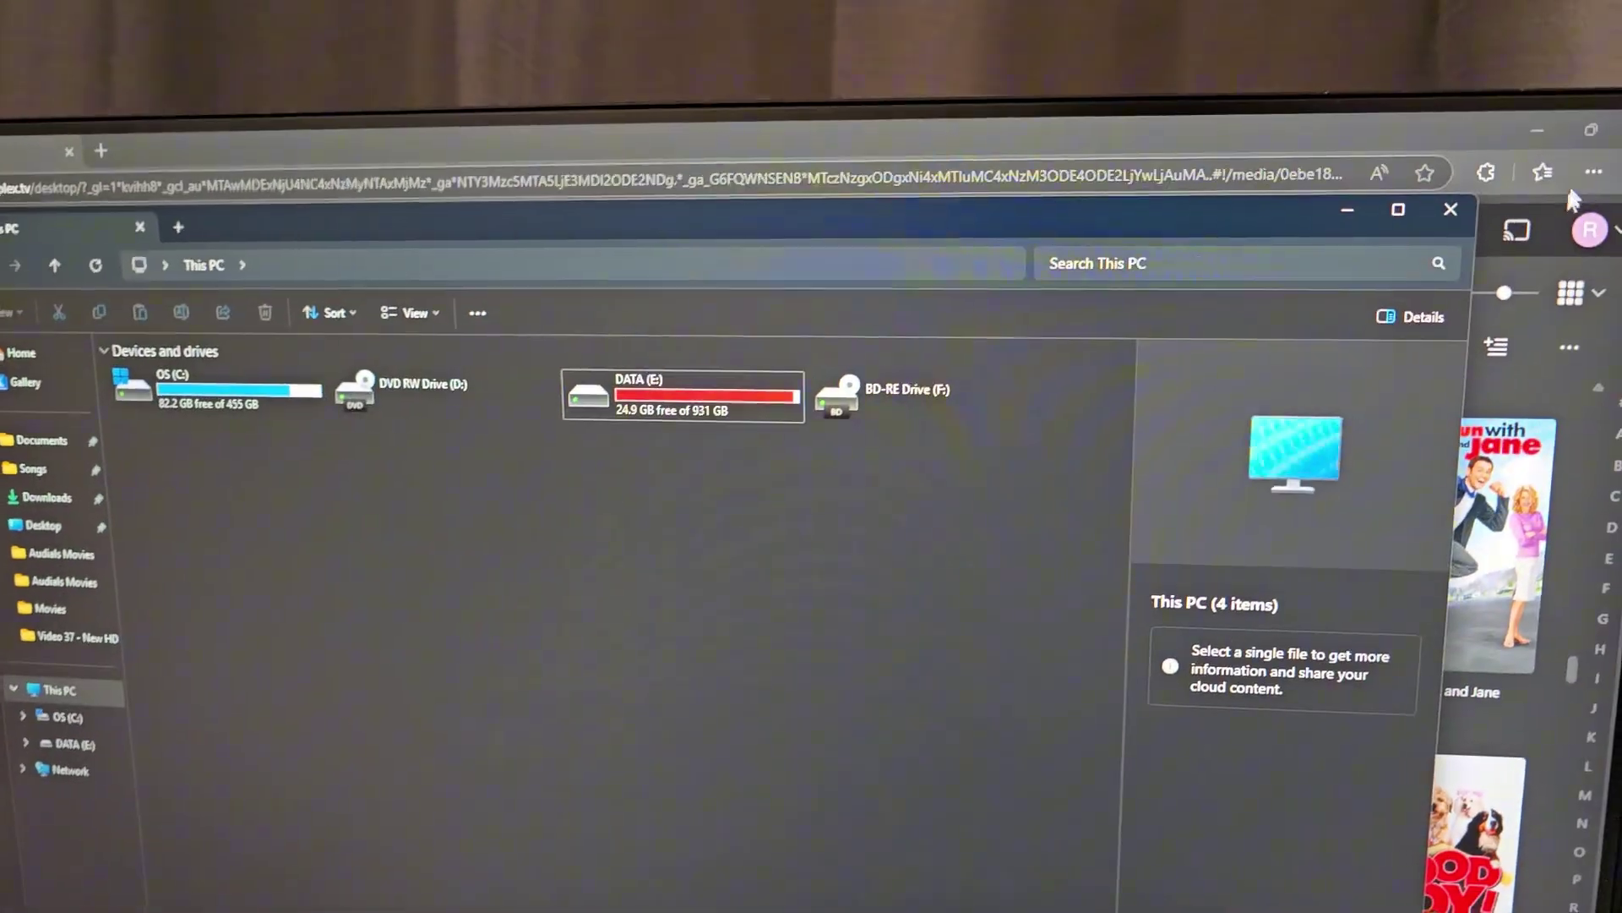
left_click(1450, 209)
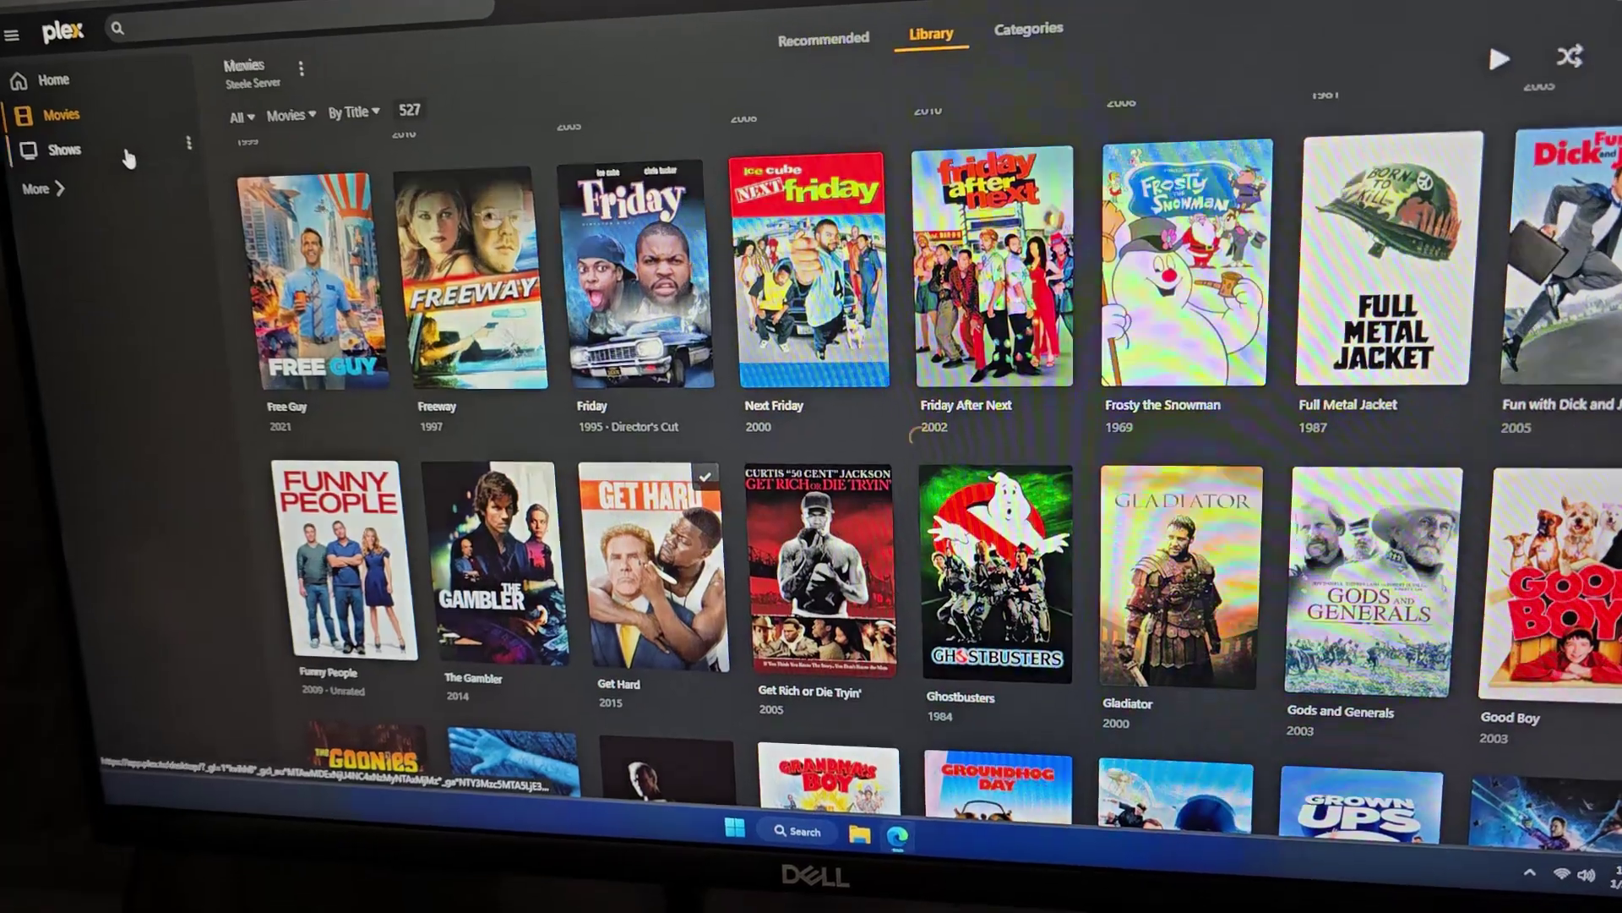
left_click(147, 197)
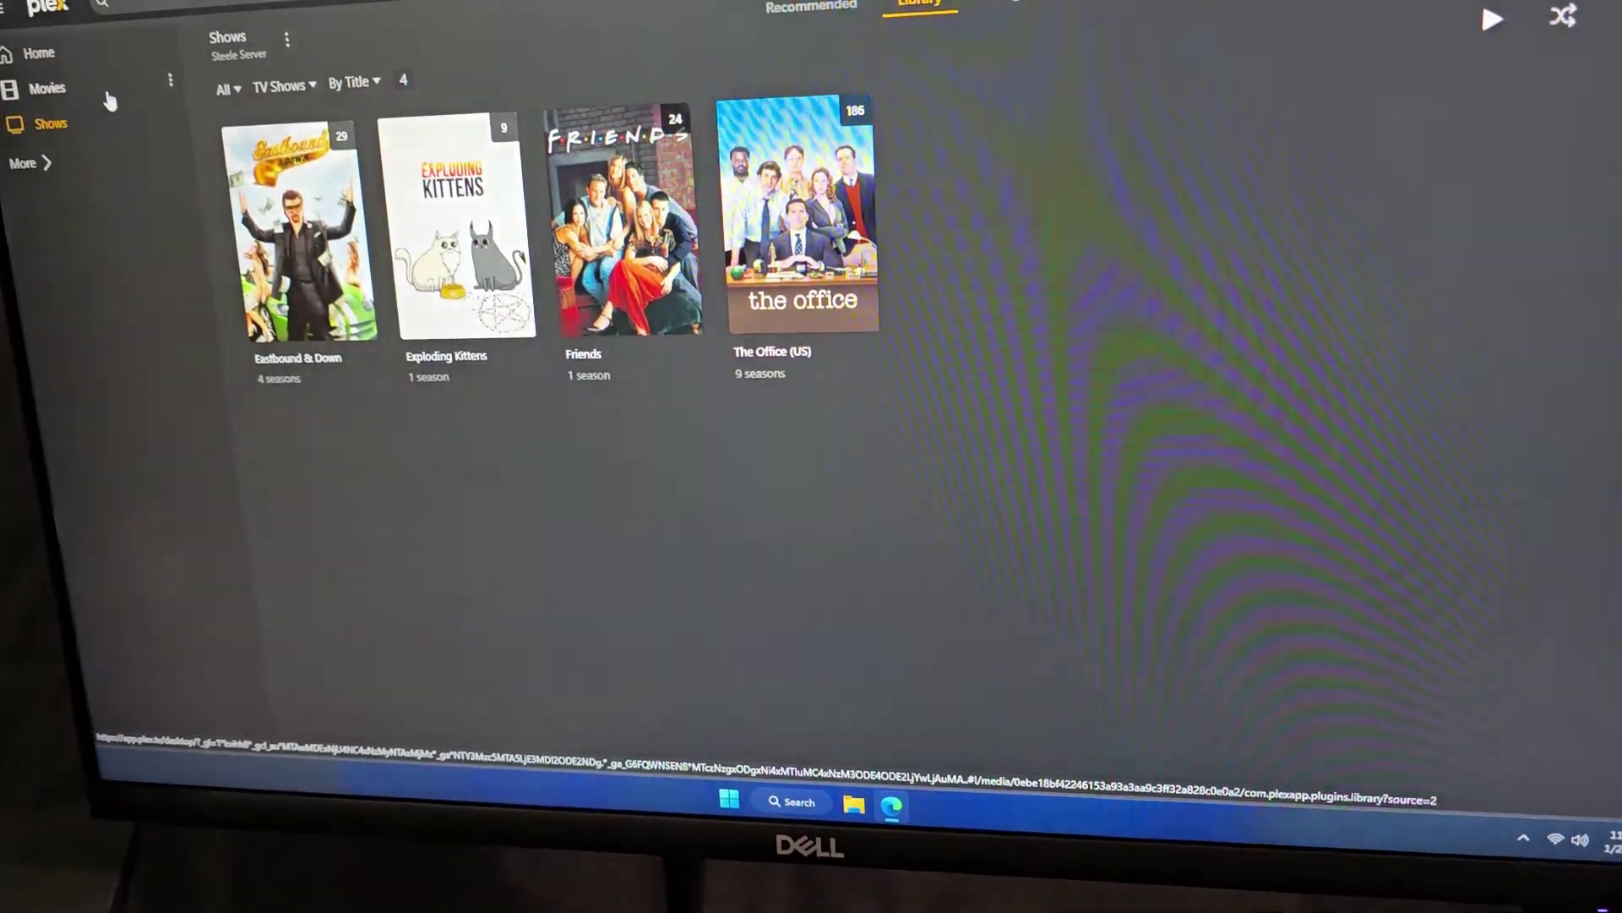
left_click(108, 97)
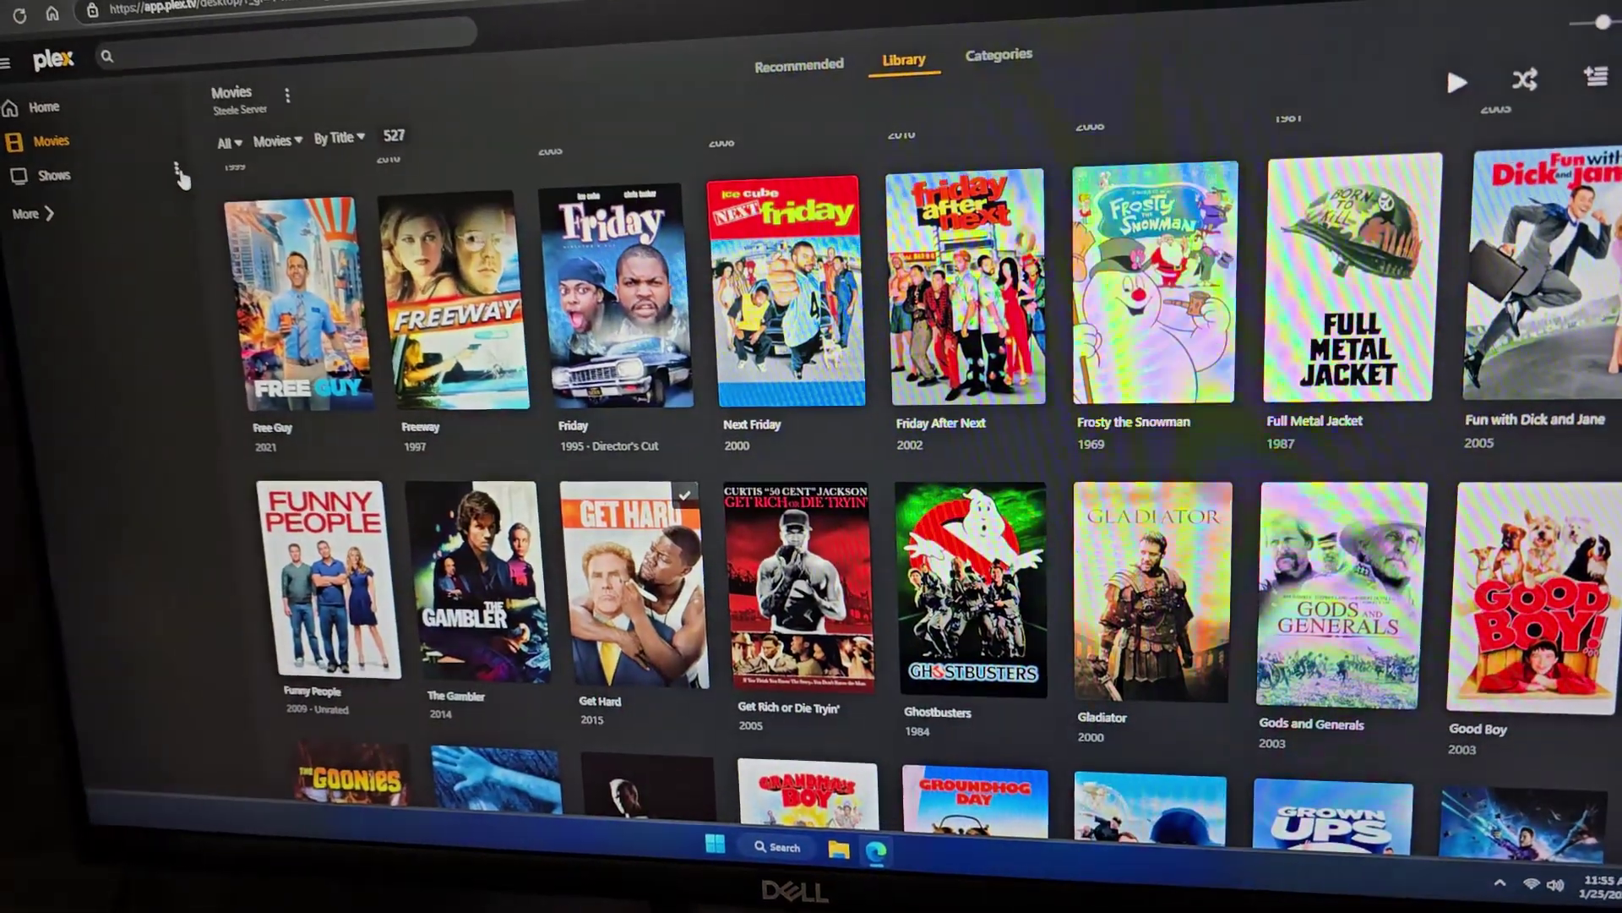
Review the Shows library's media folders in its edit settings, closing without saving
left_click(178, 167)
mouse_move(264, 316)
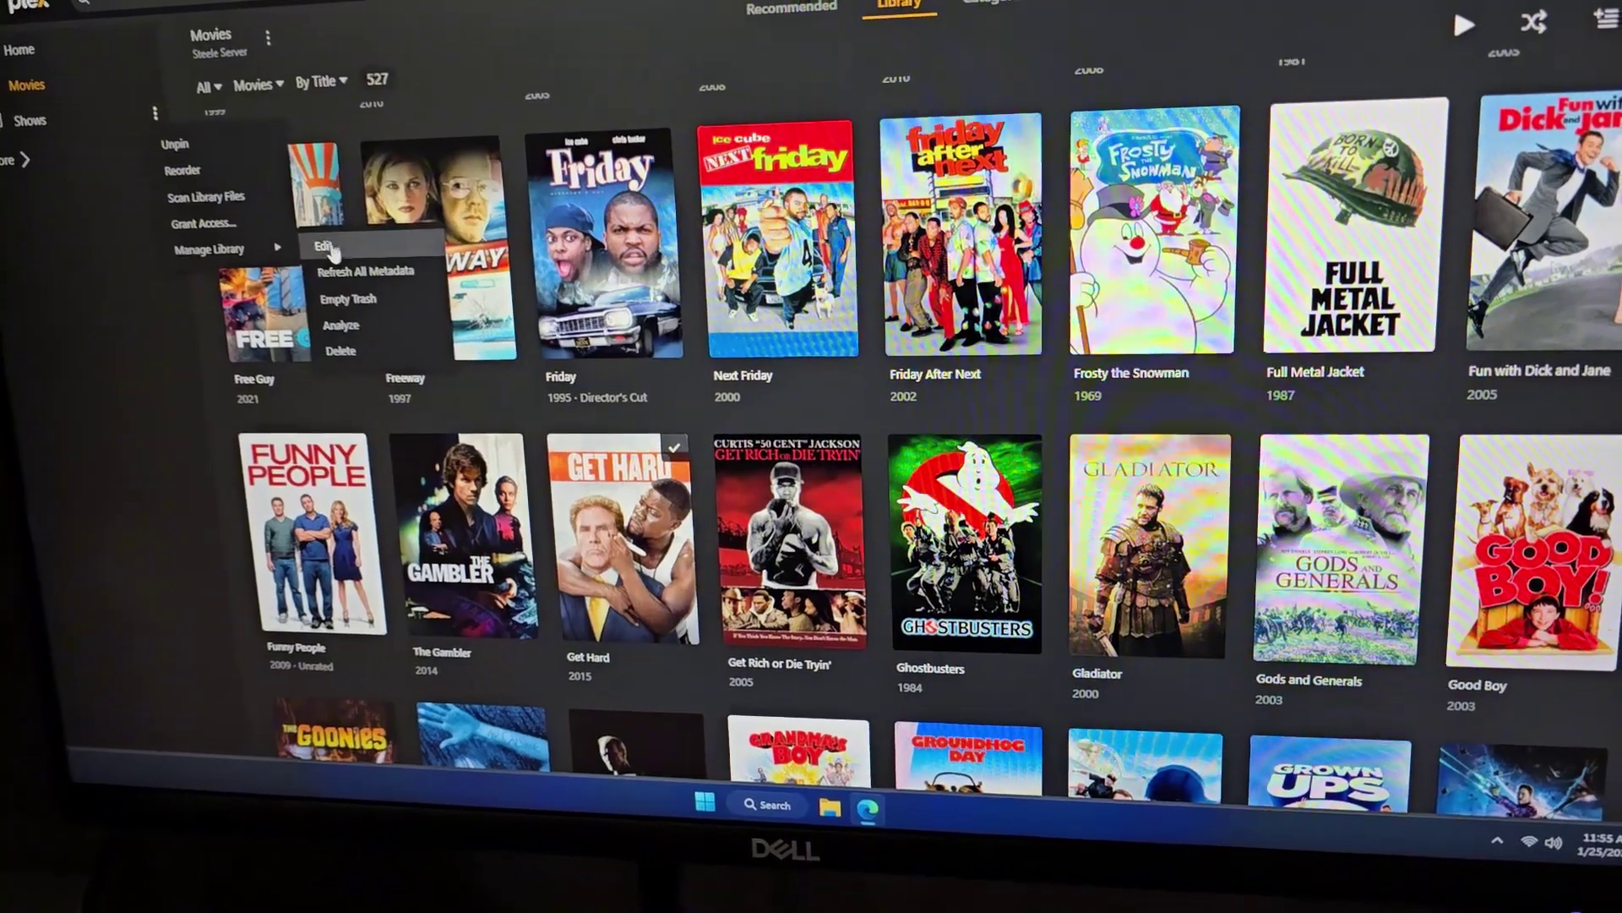
left_click(337, 273)
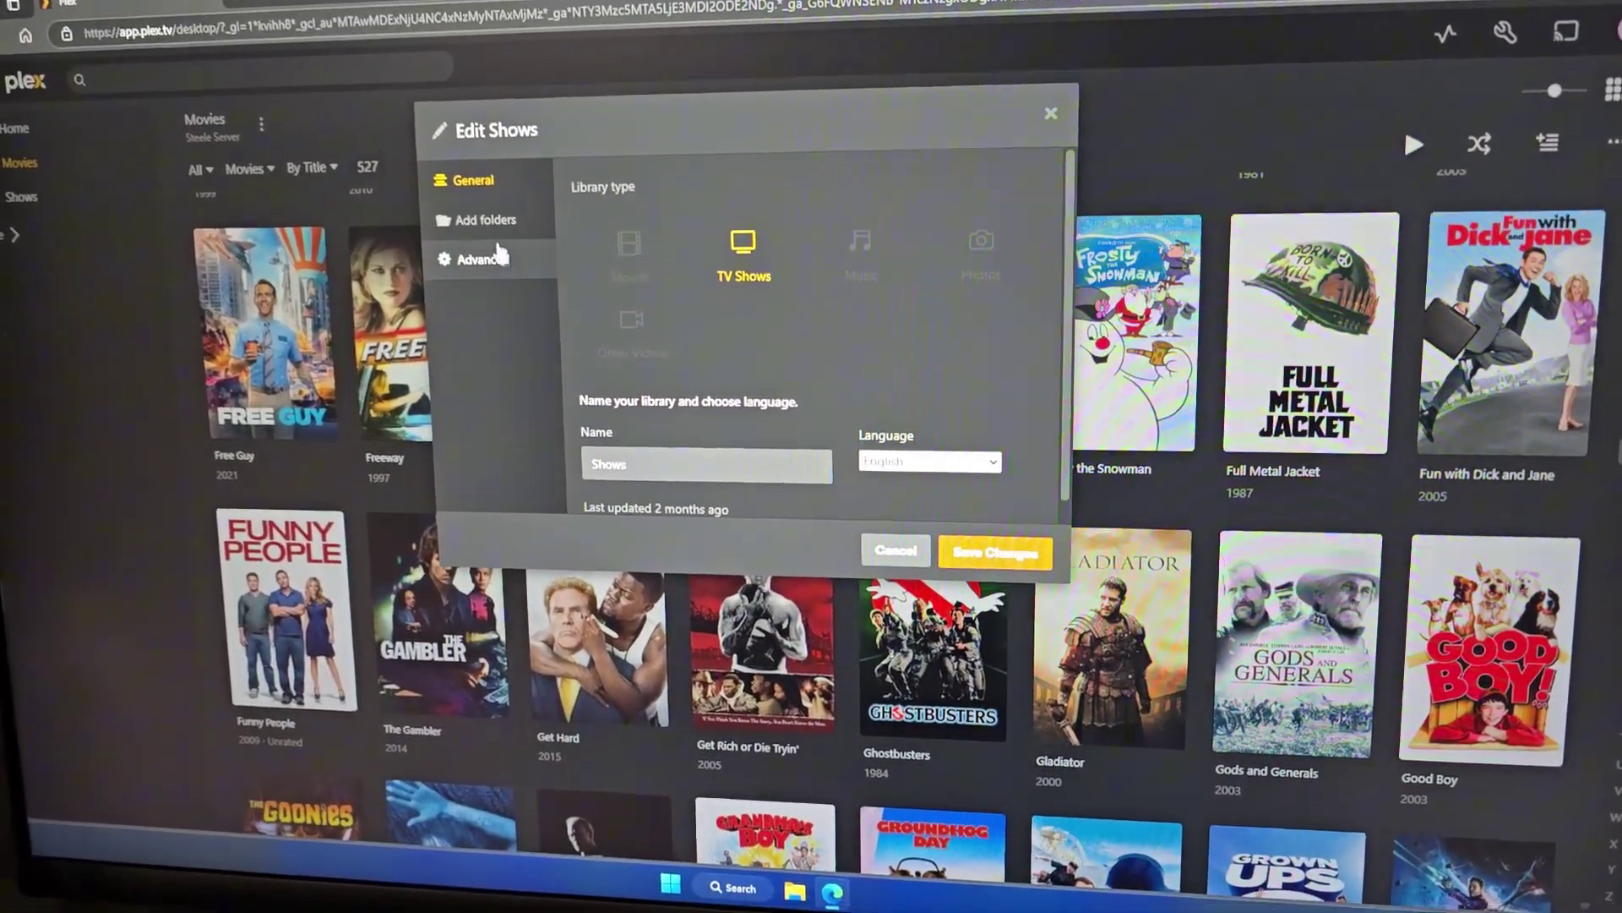
left_click(486, 237)
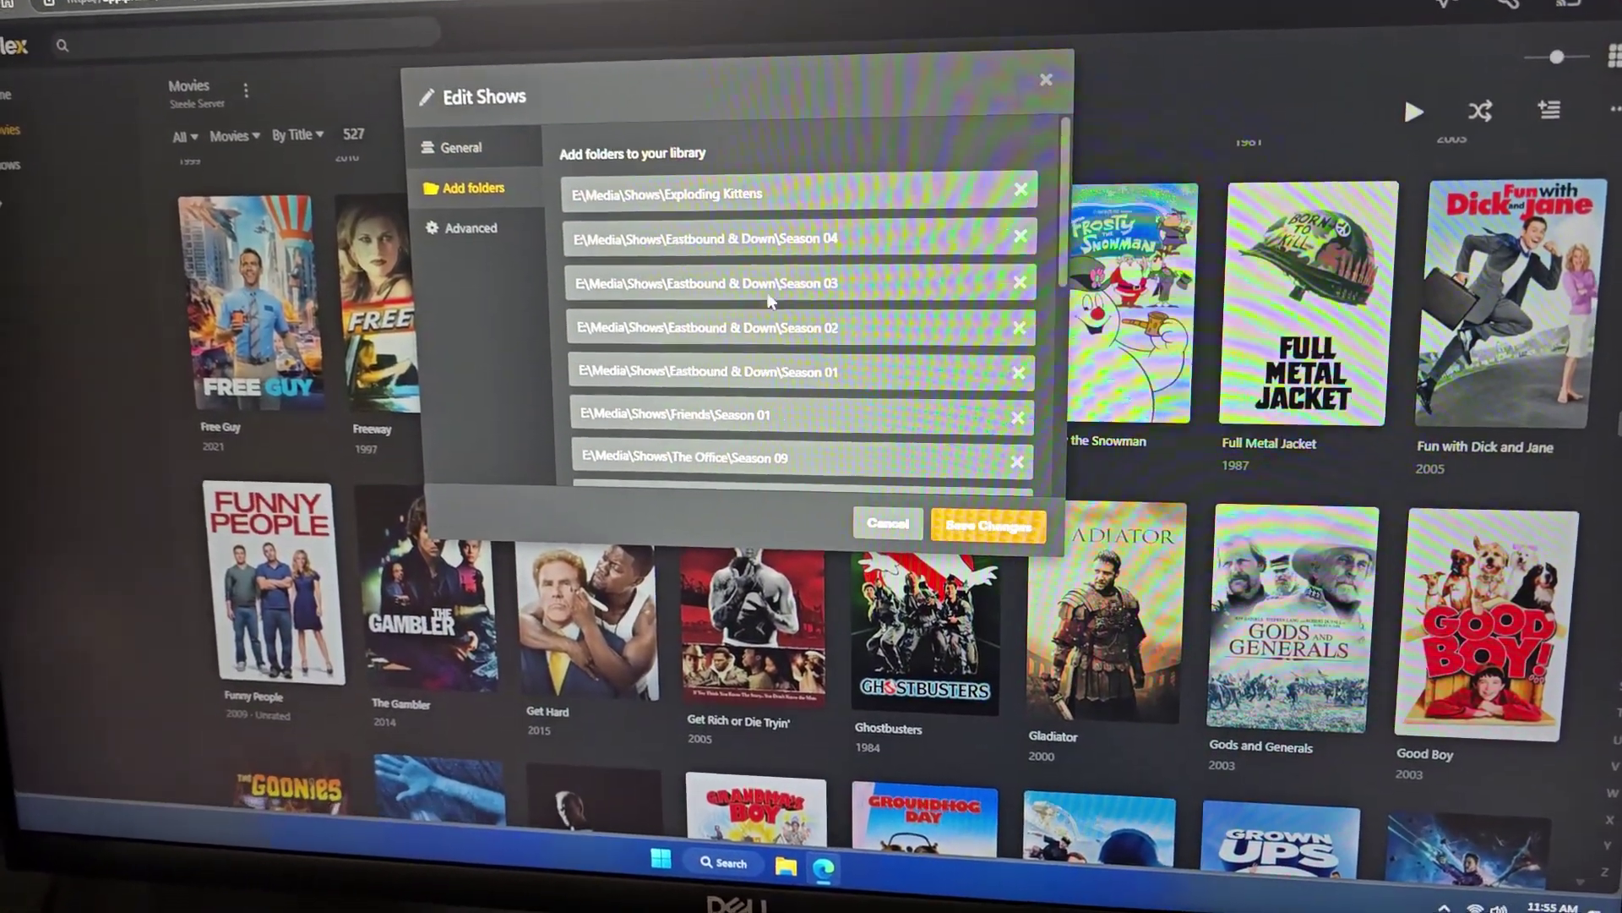
scroll(754, 243, "down", 10)
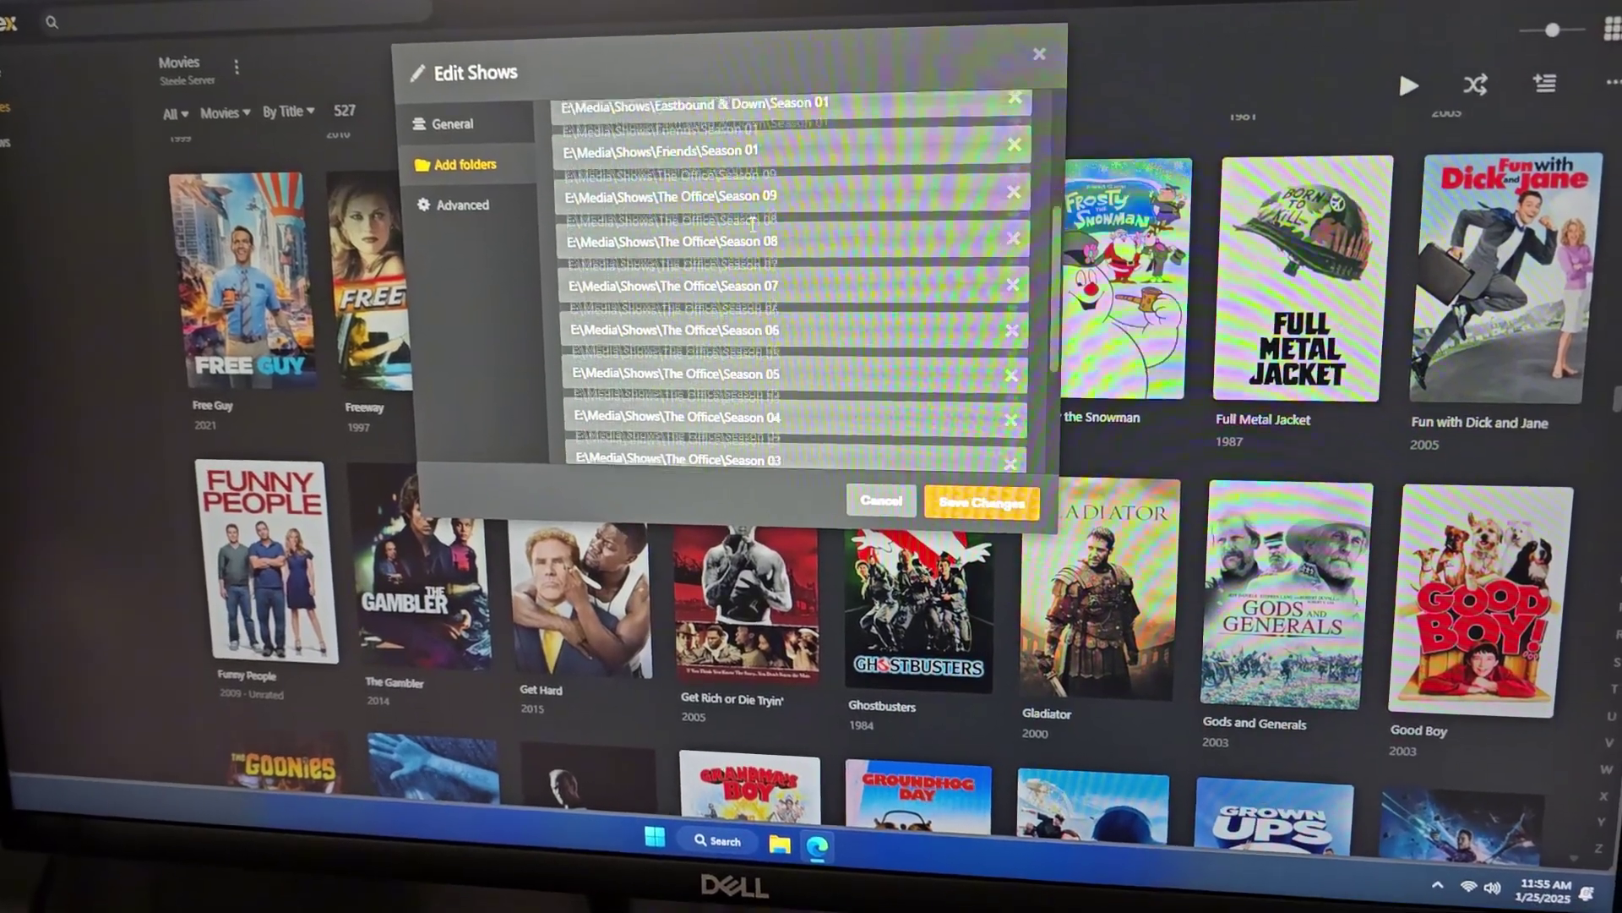
scroll(757, 230, "up", 10)
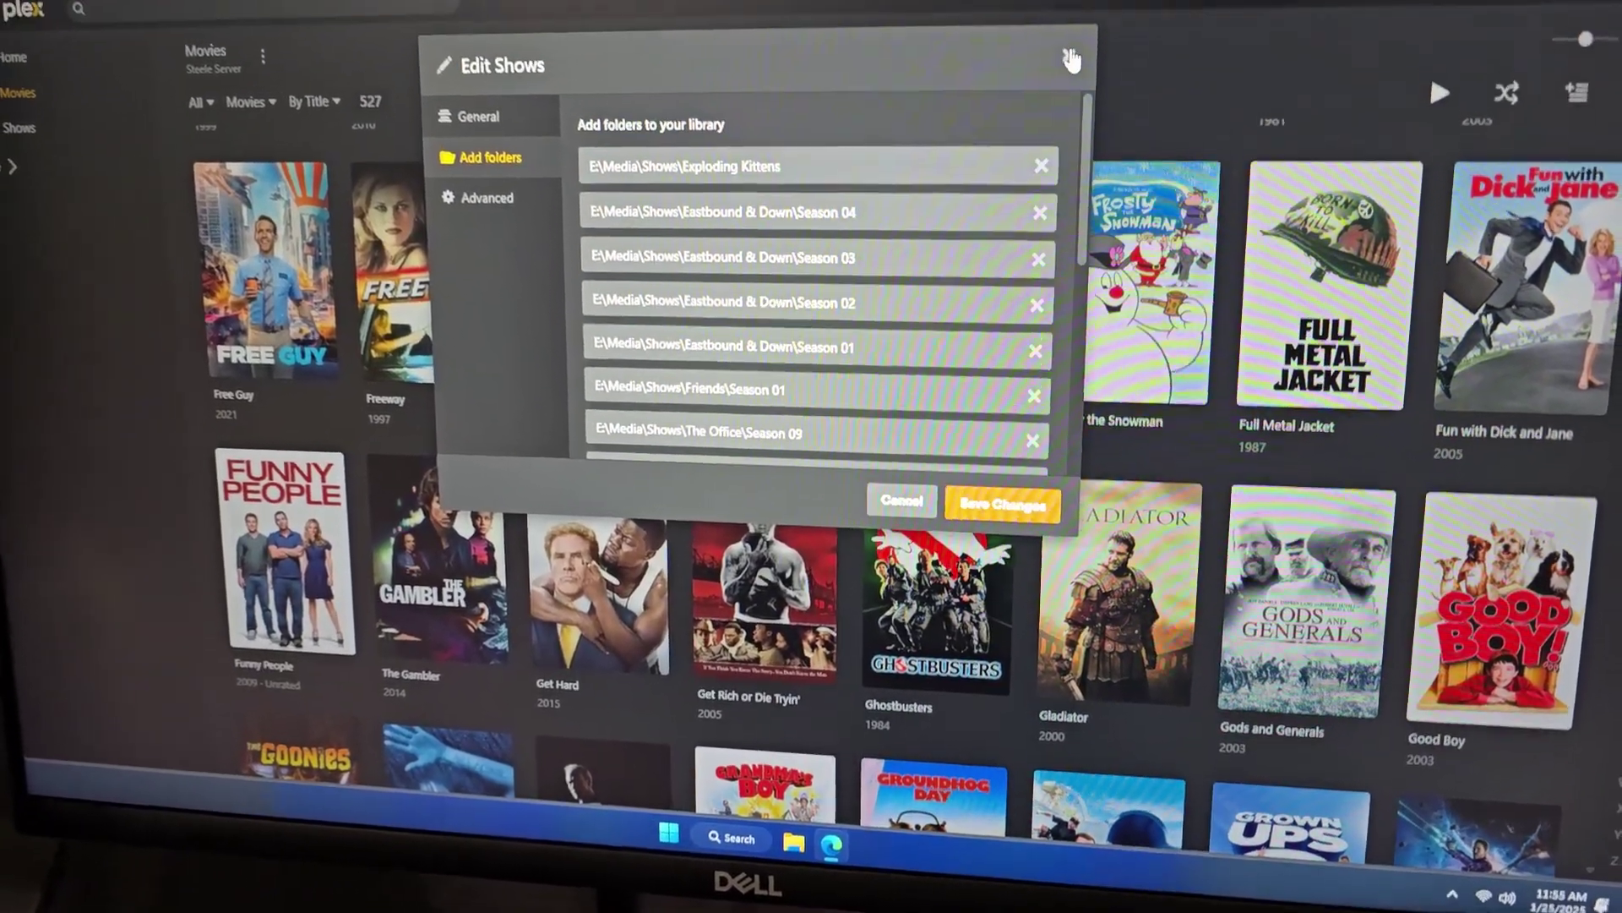
left_click(1070, 59)
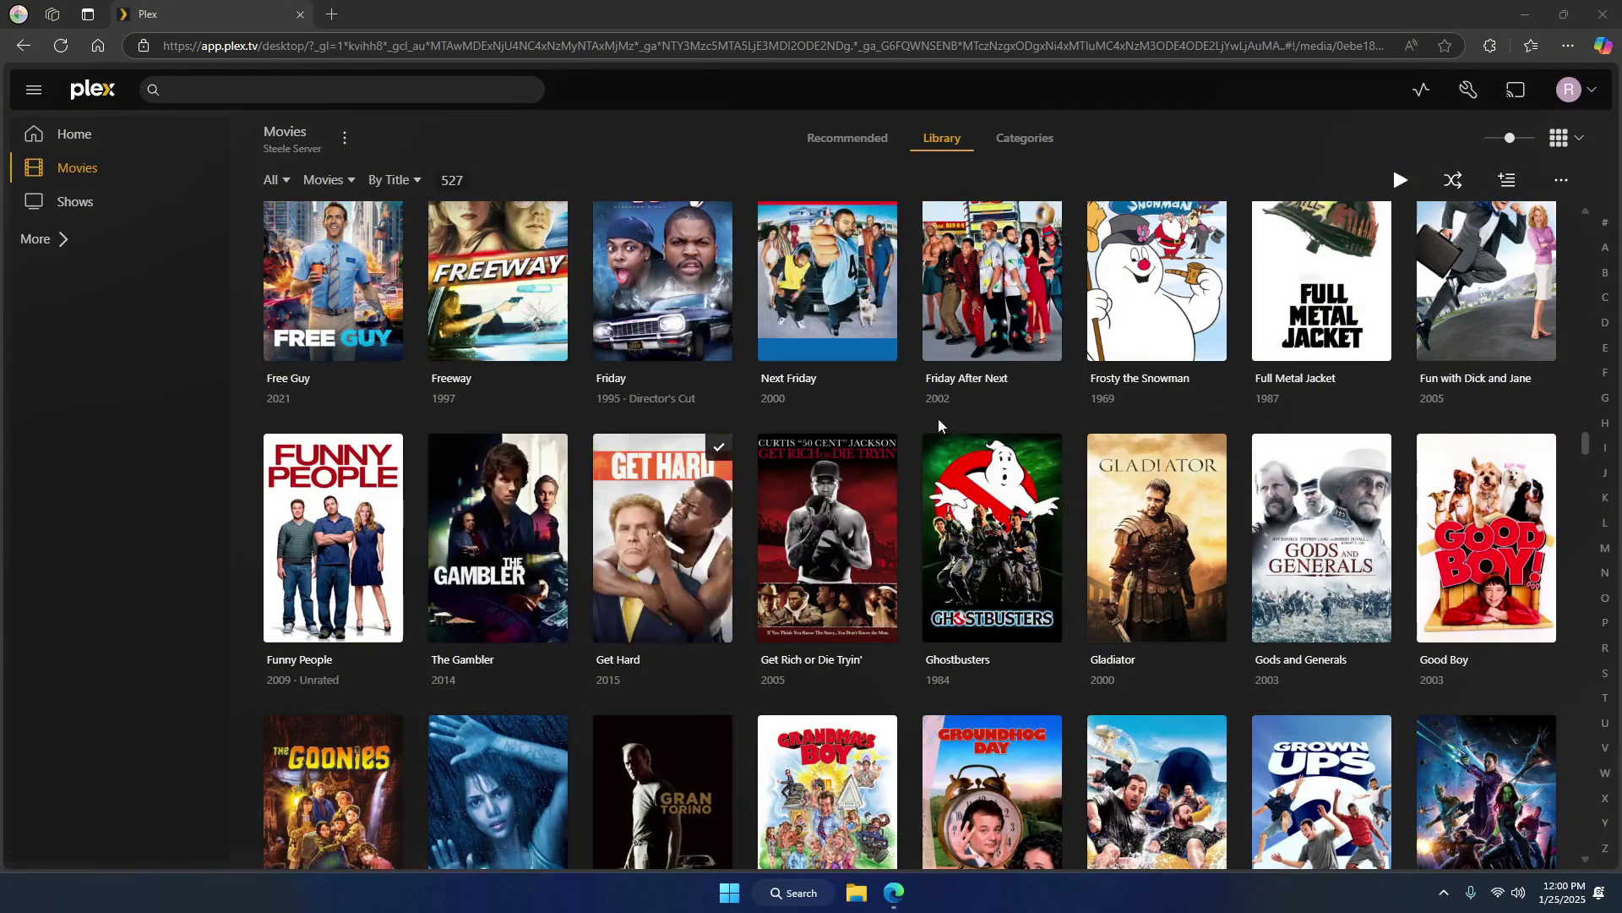
Close the Plex browser window and exit Plex Media Server from the system tray
left_click(300, 15)
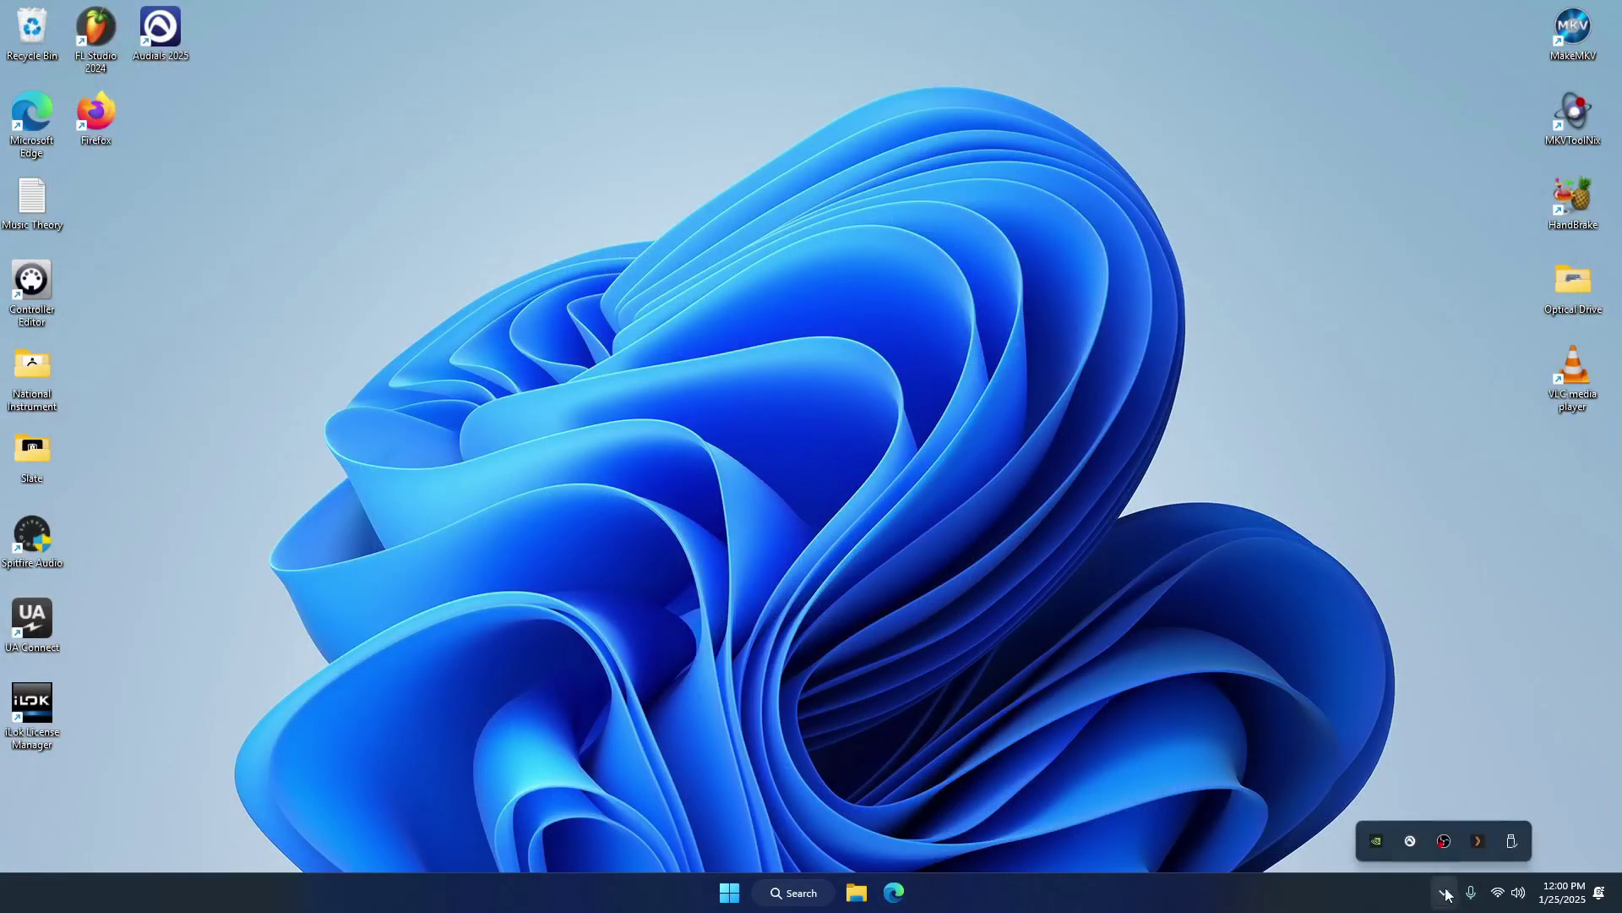
right_click(1479, 842)
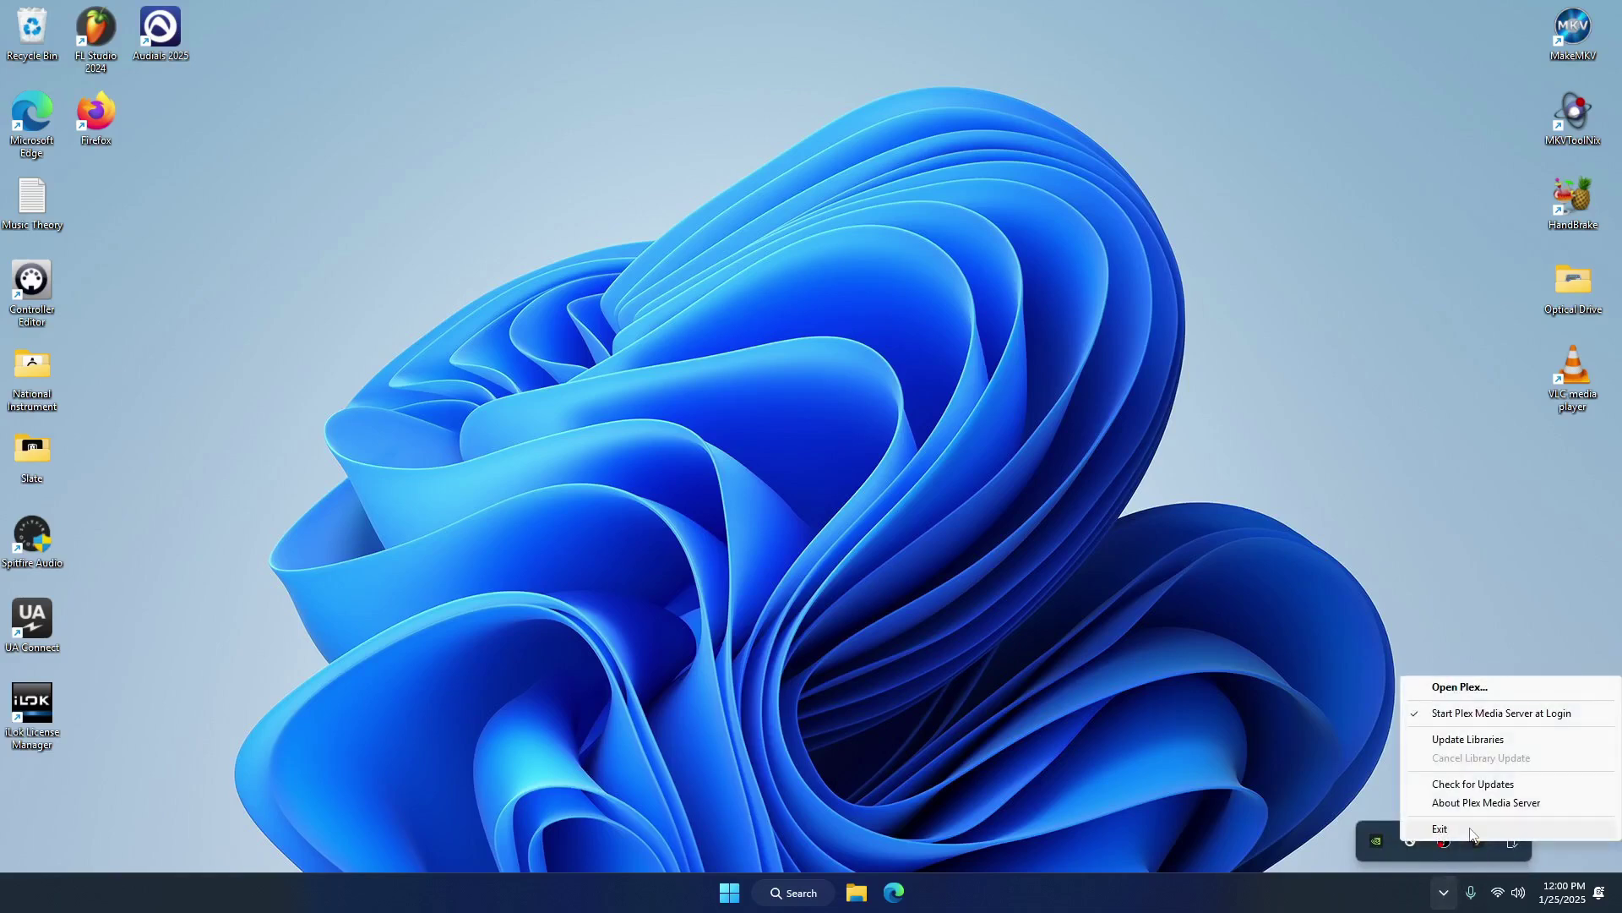
left_click(1470, 831)
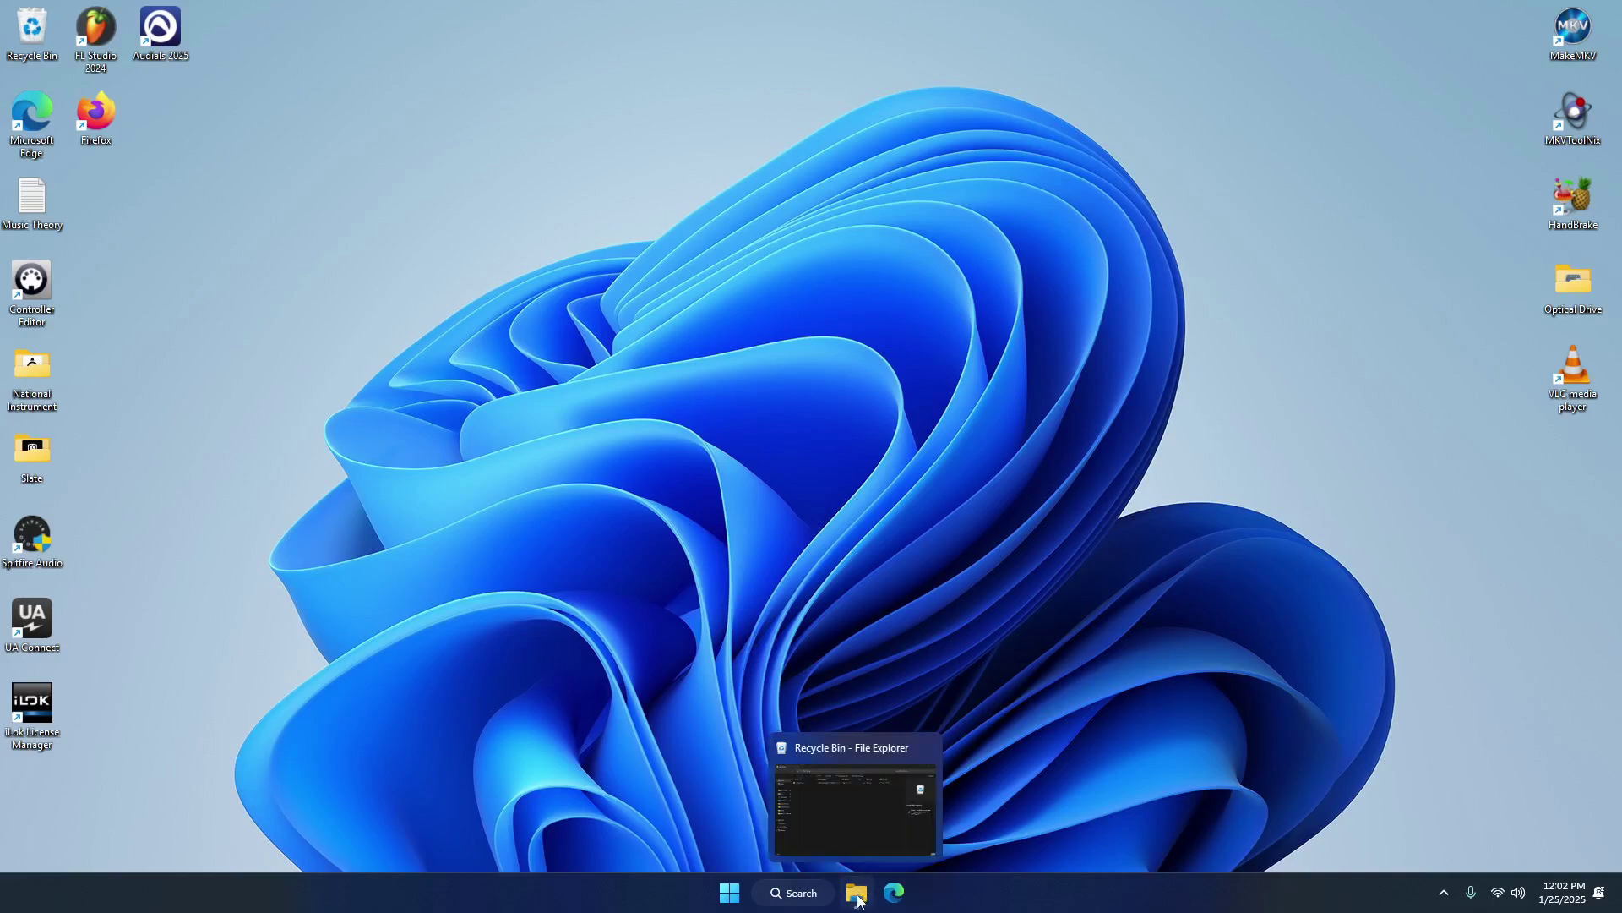
Open Settings > System > Storage, showing OS (C:) at 455 GB with 82.2 GB free
left_click(730, 893)
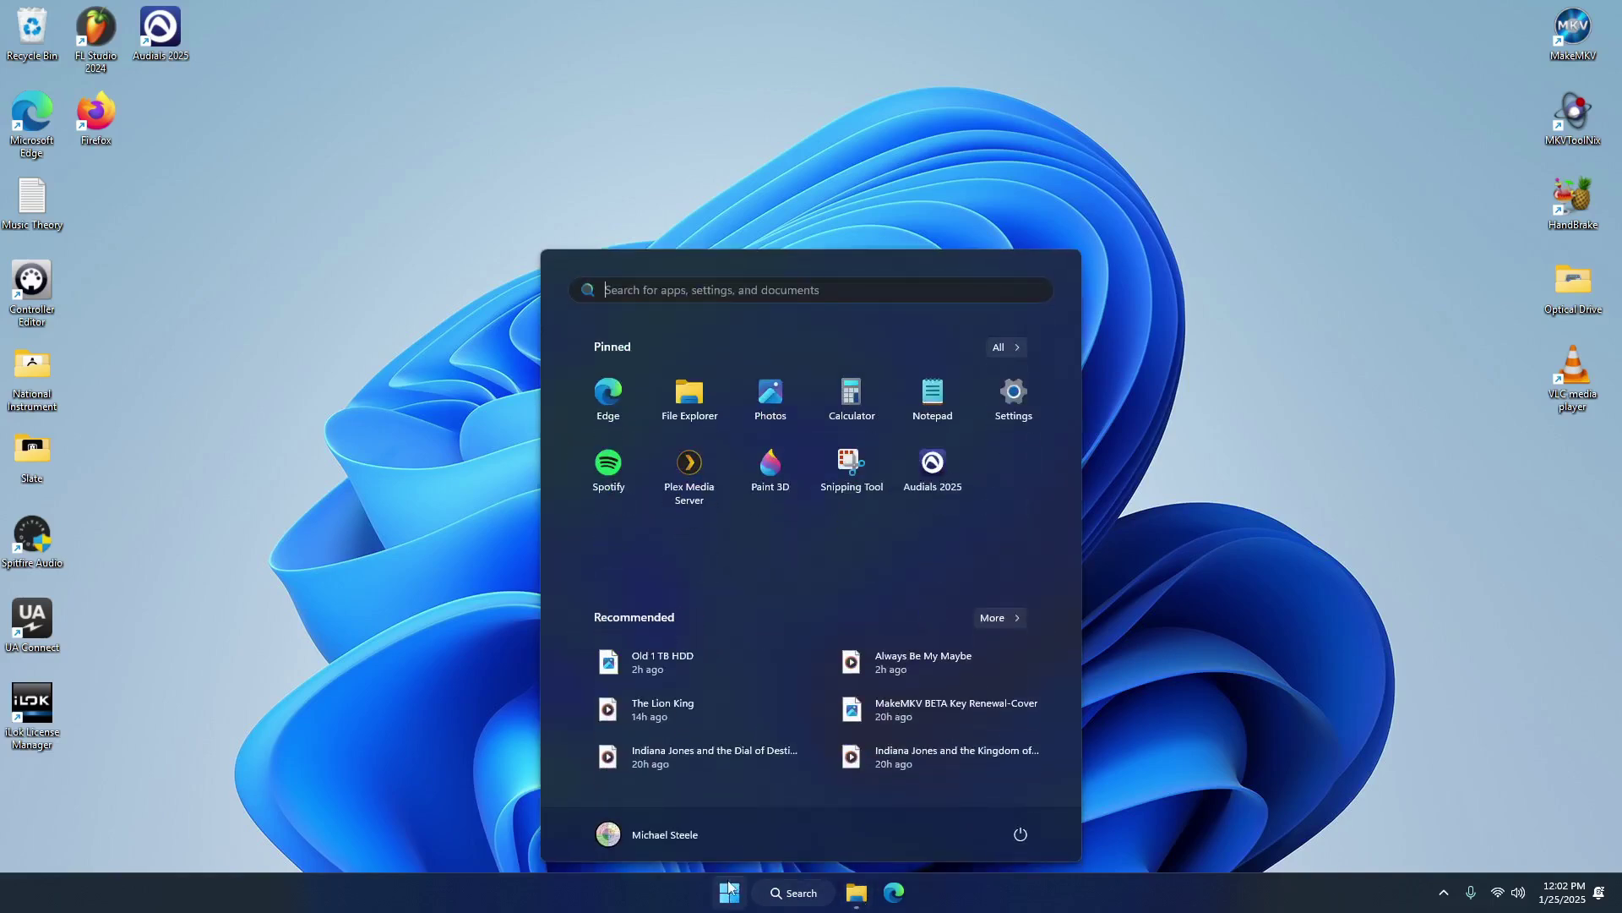
left_click(1003, 416)
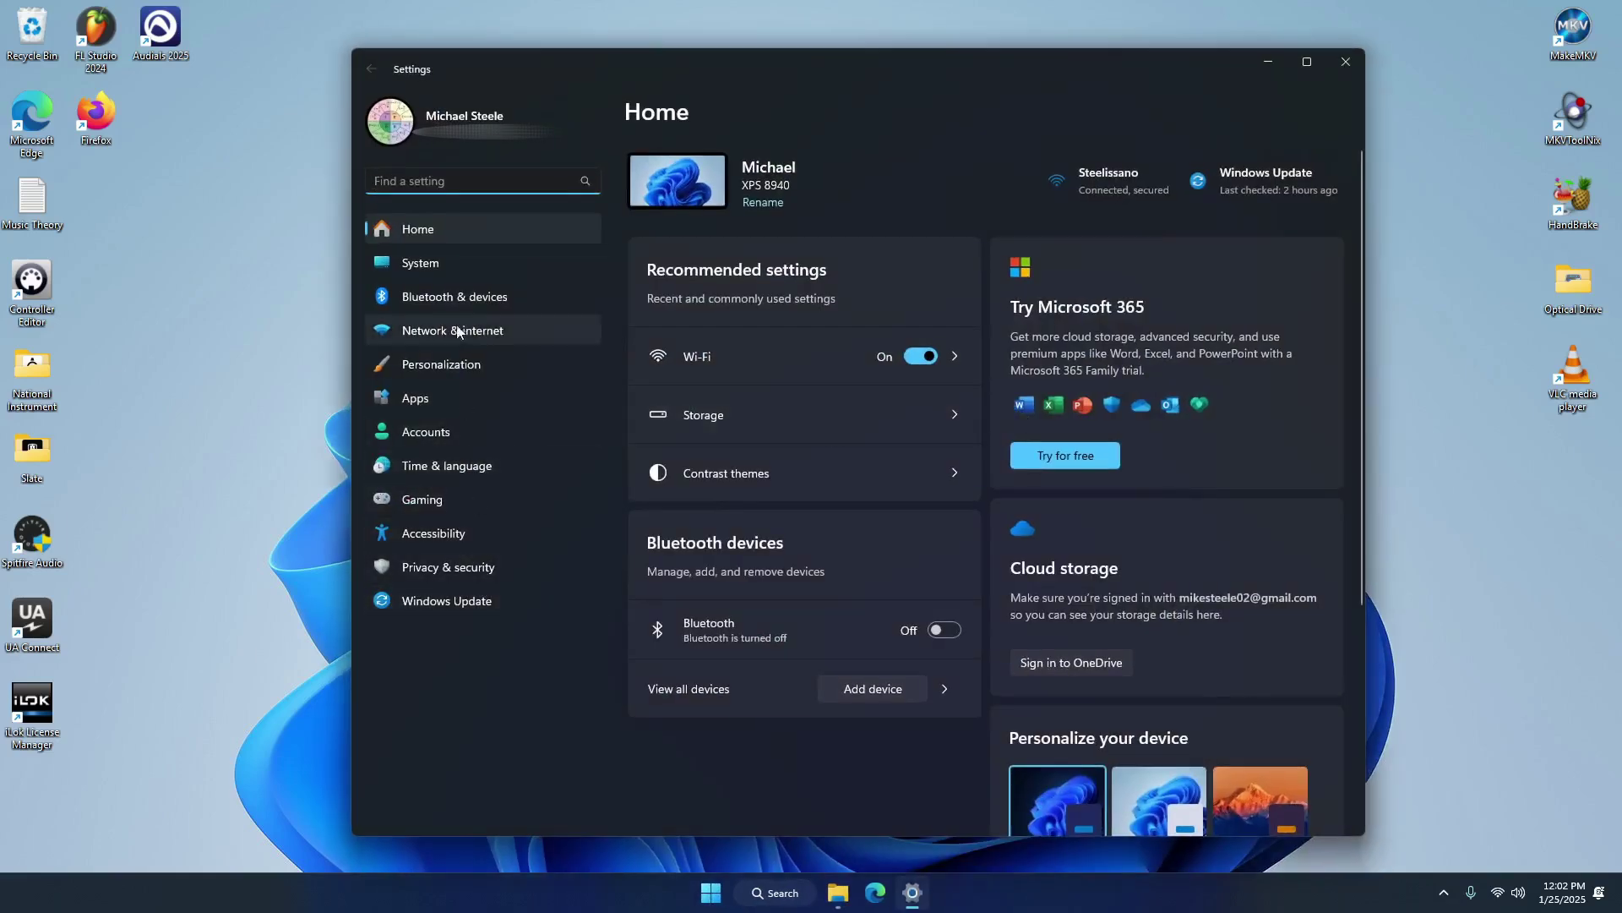
left_click(446, 258)
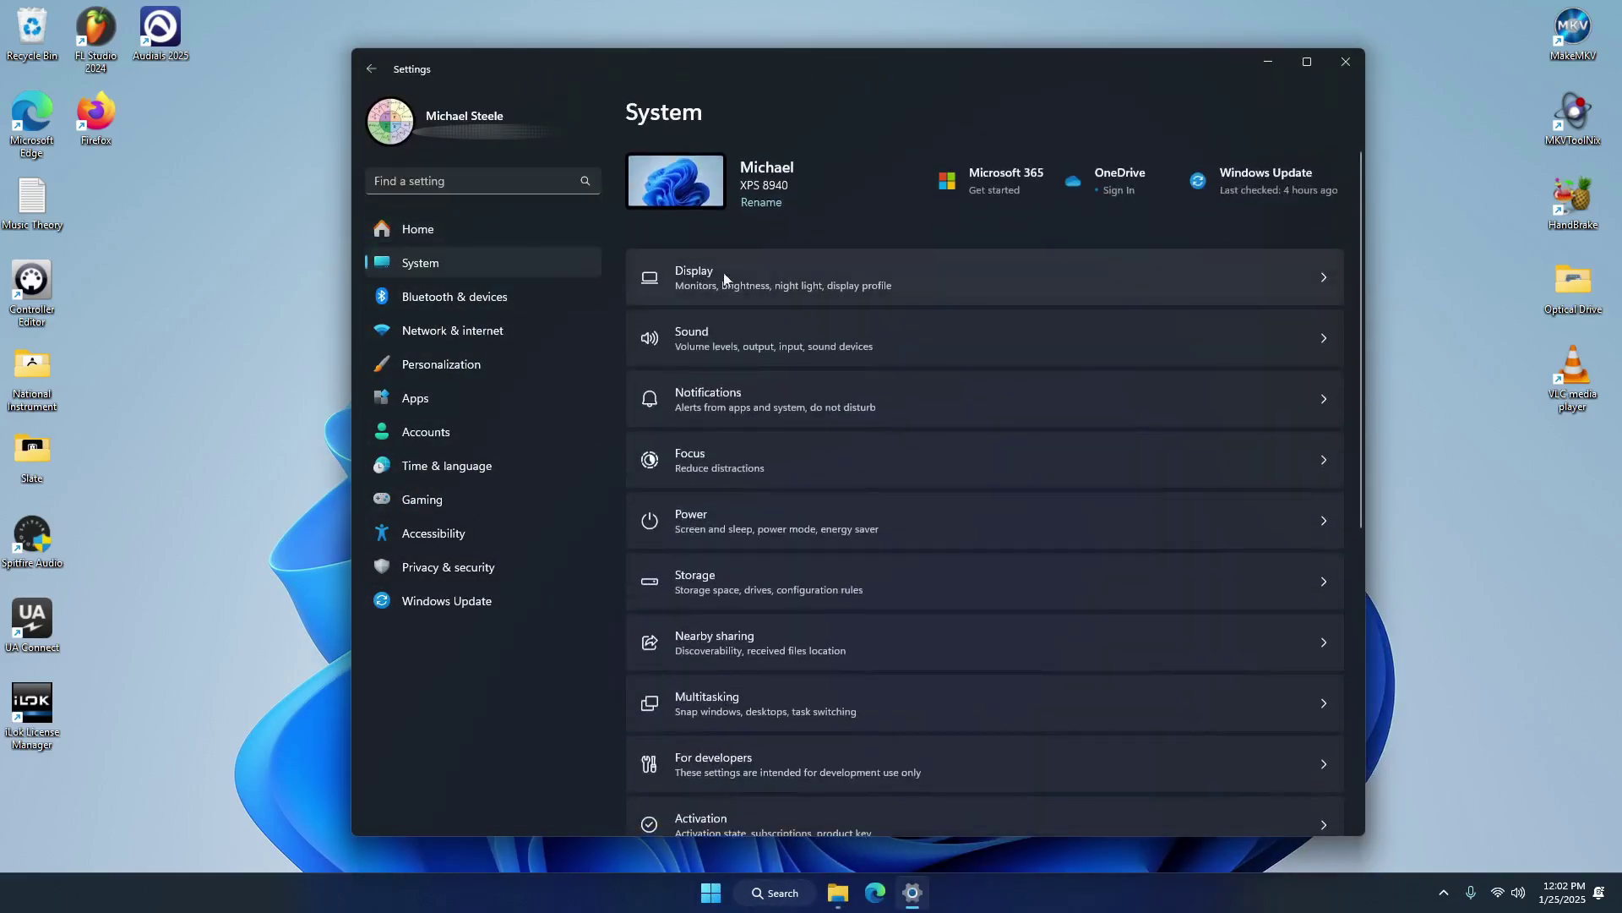
scroll(859, 338, "down", 2)
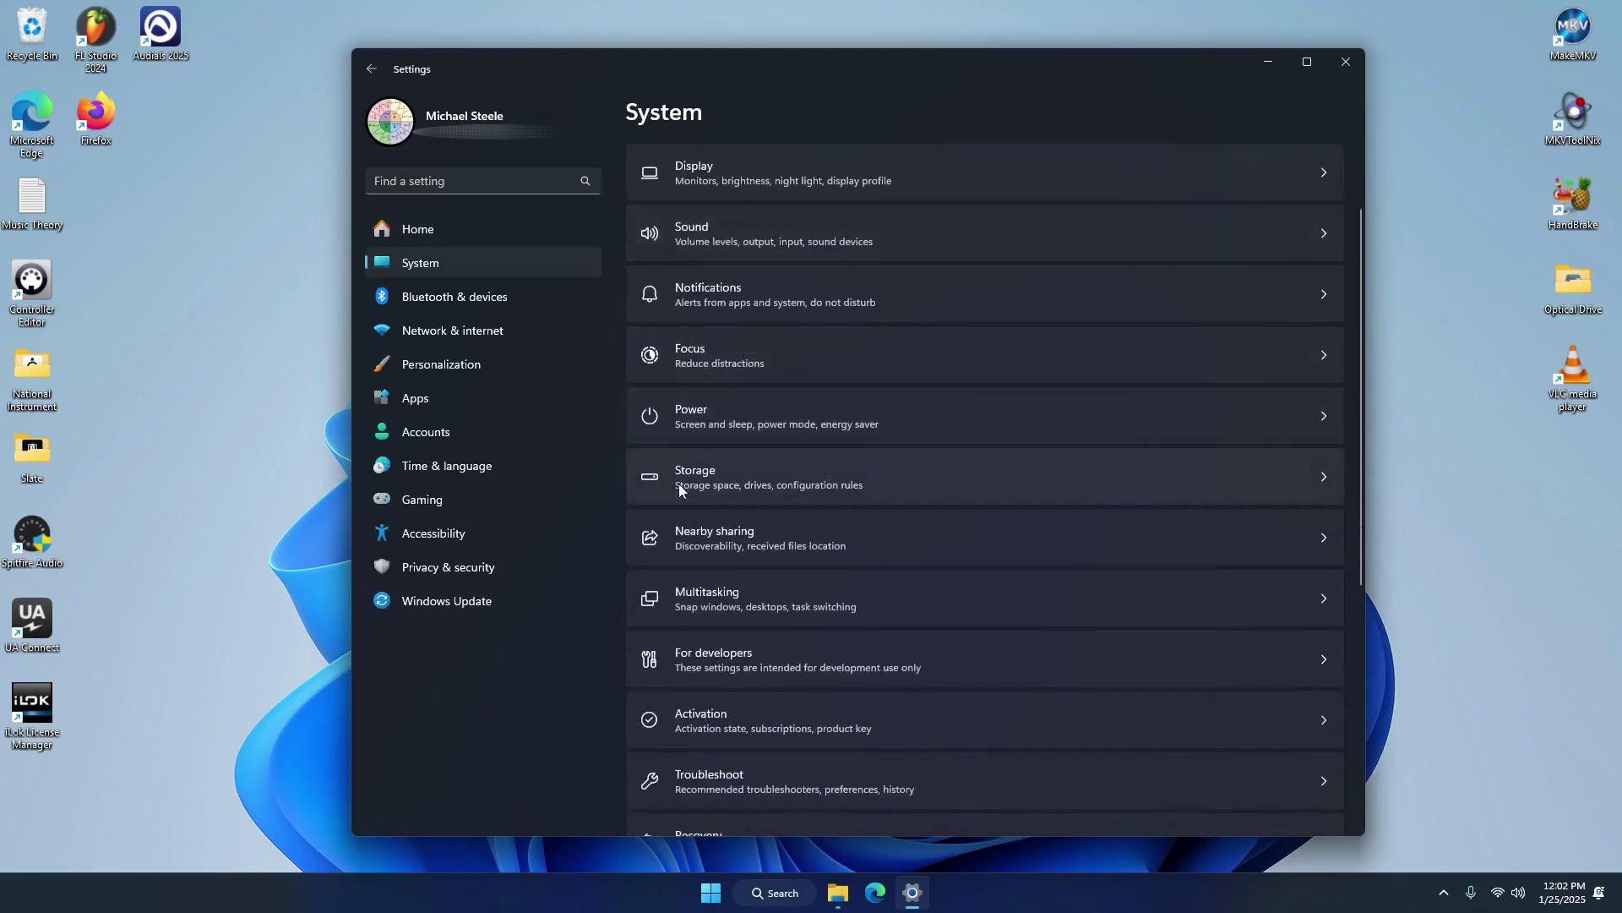
left_click(746, 474)
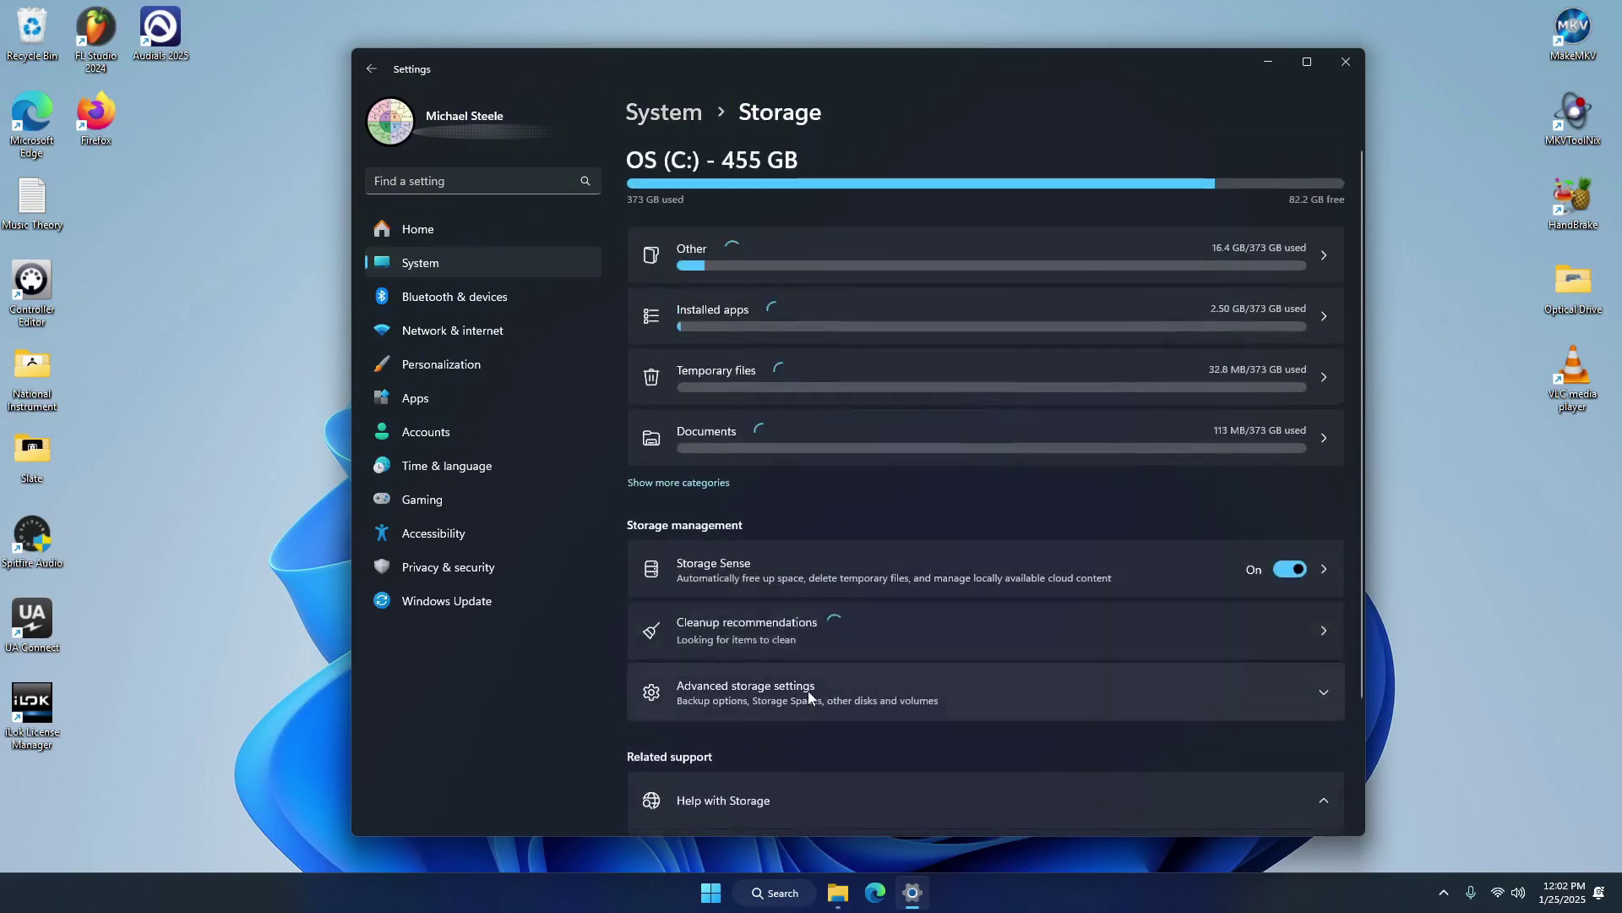
scroll(807, 691, "down", 5)
scroll(800, 646, "up", 2)
scroll(787, 614, "down", 1)
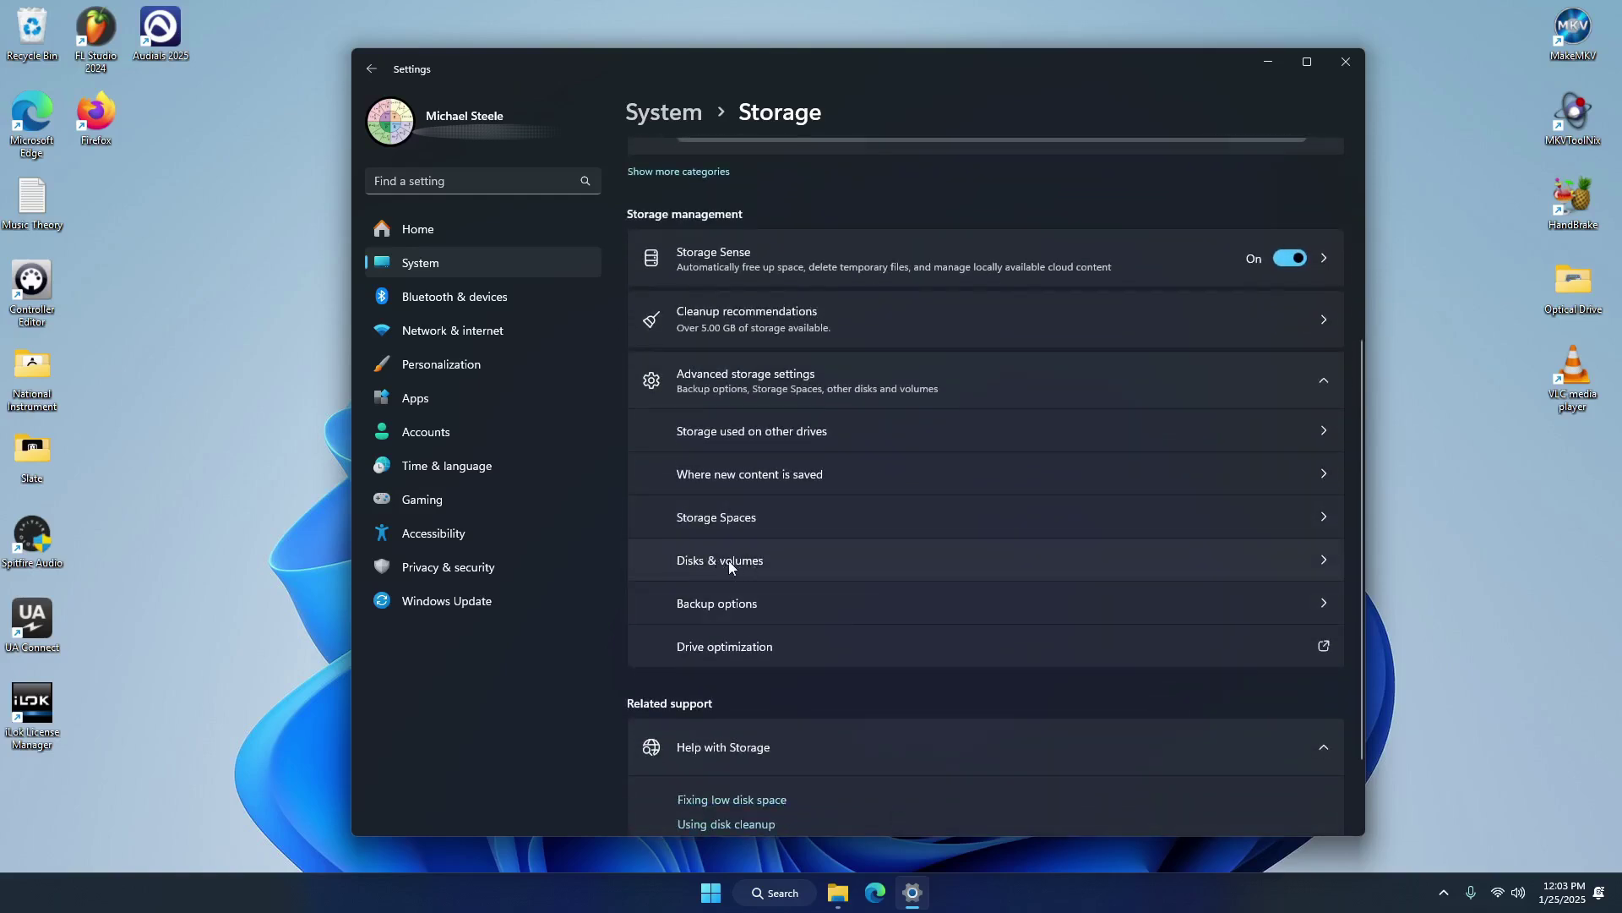
In Disks & volumes, check the 1 TB disk, then open DATA (E:) properties
left_click(738, 560)
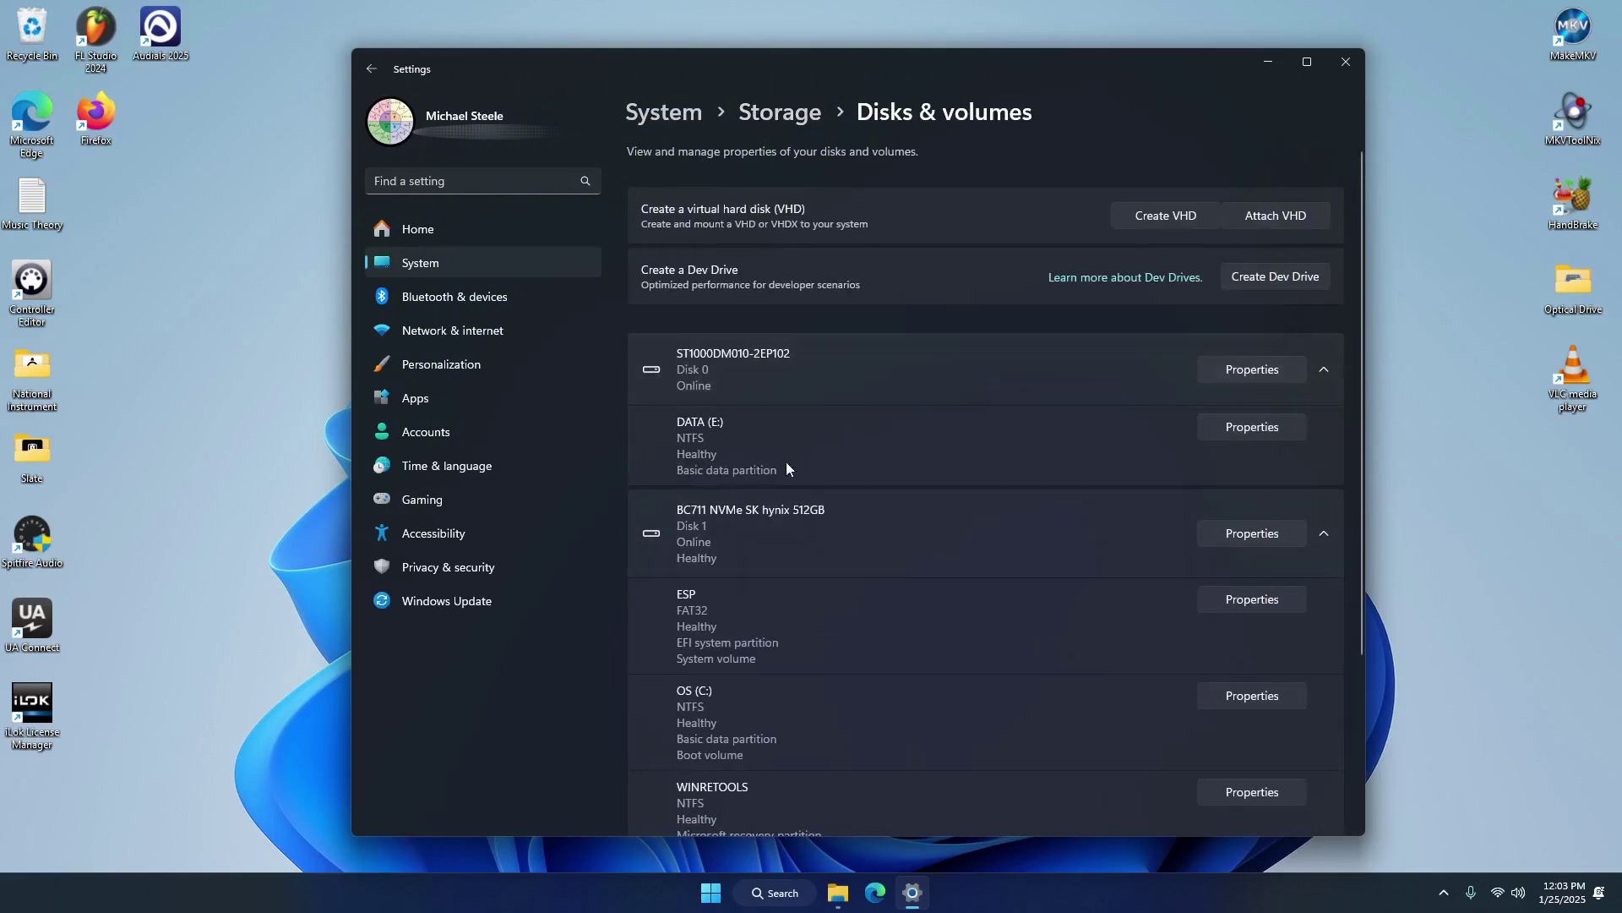
left_click(1253, 370)
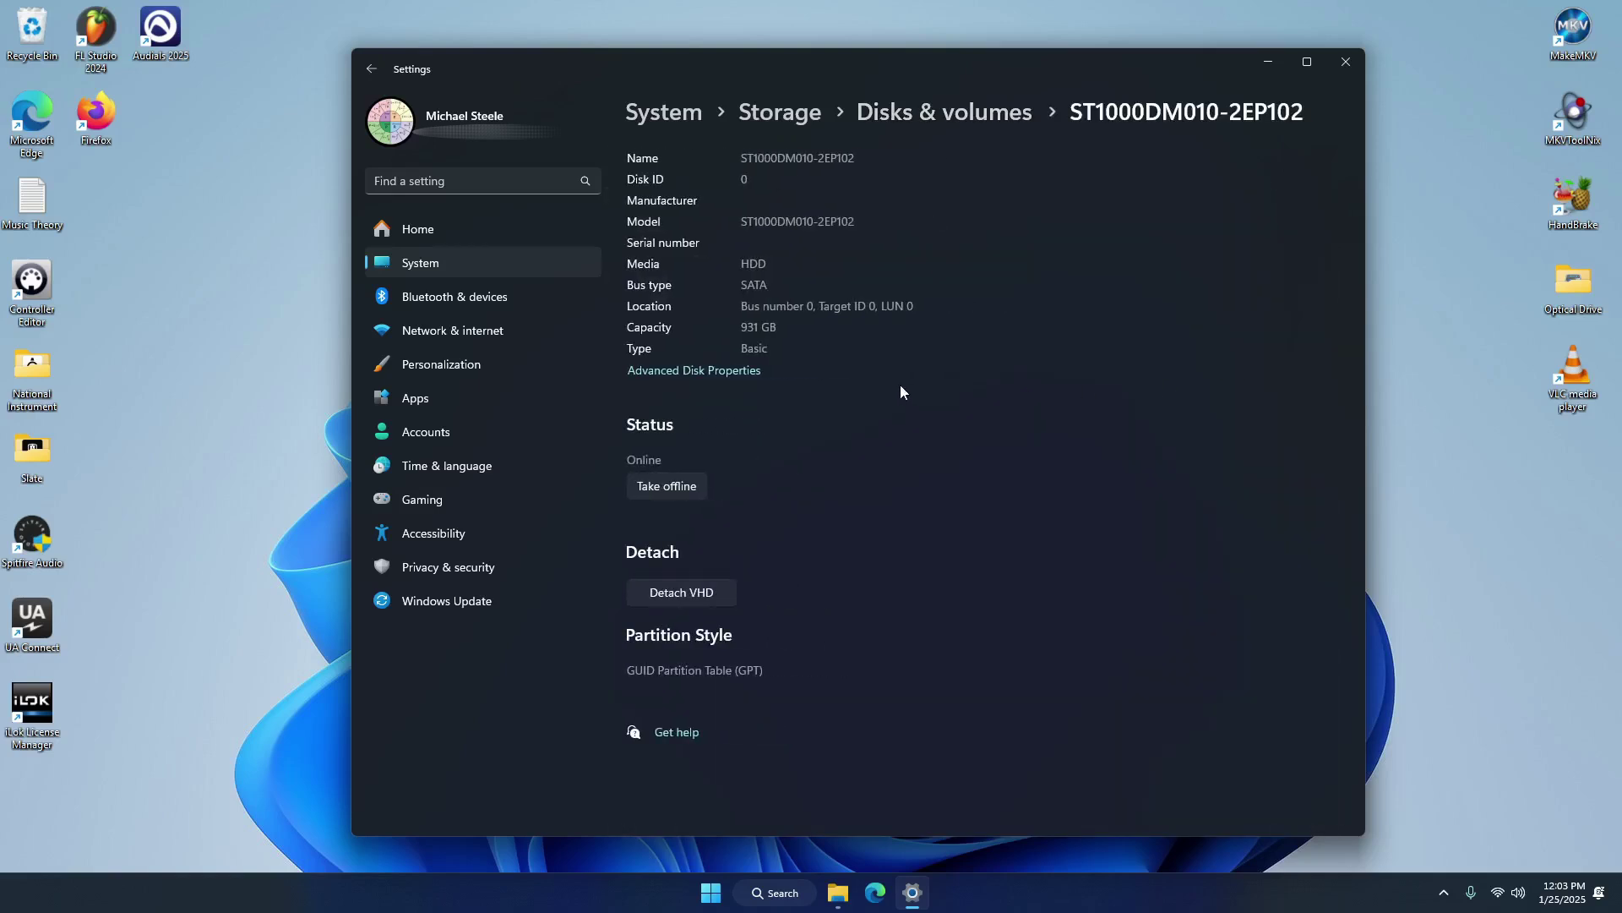
left_click(995, 114)
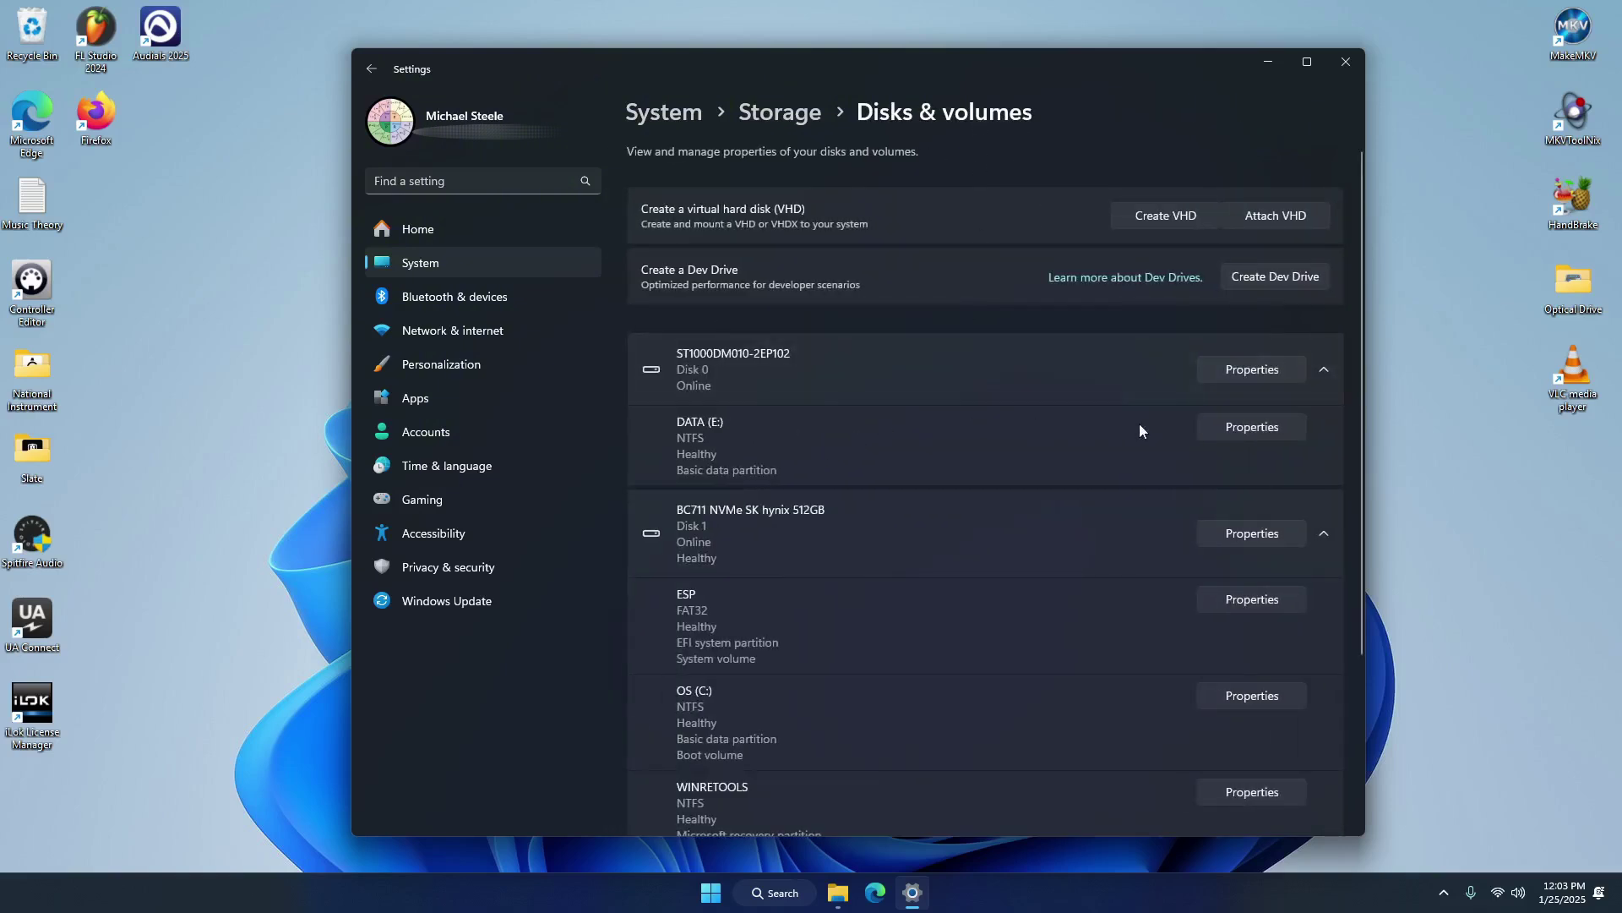
left_click(1244, 424)
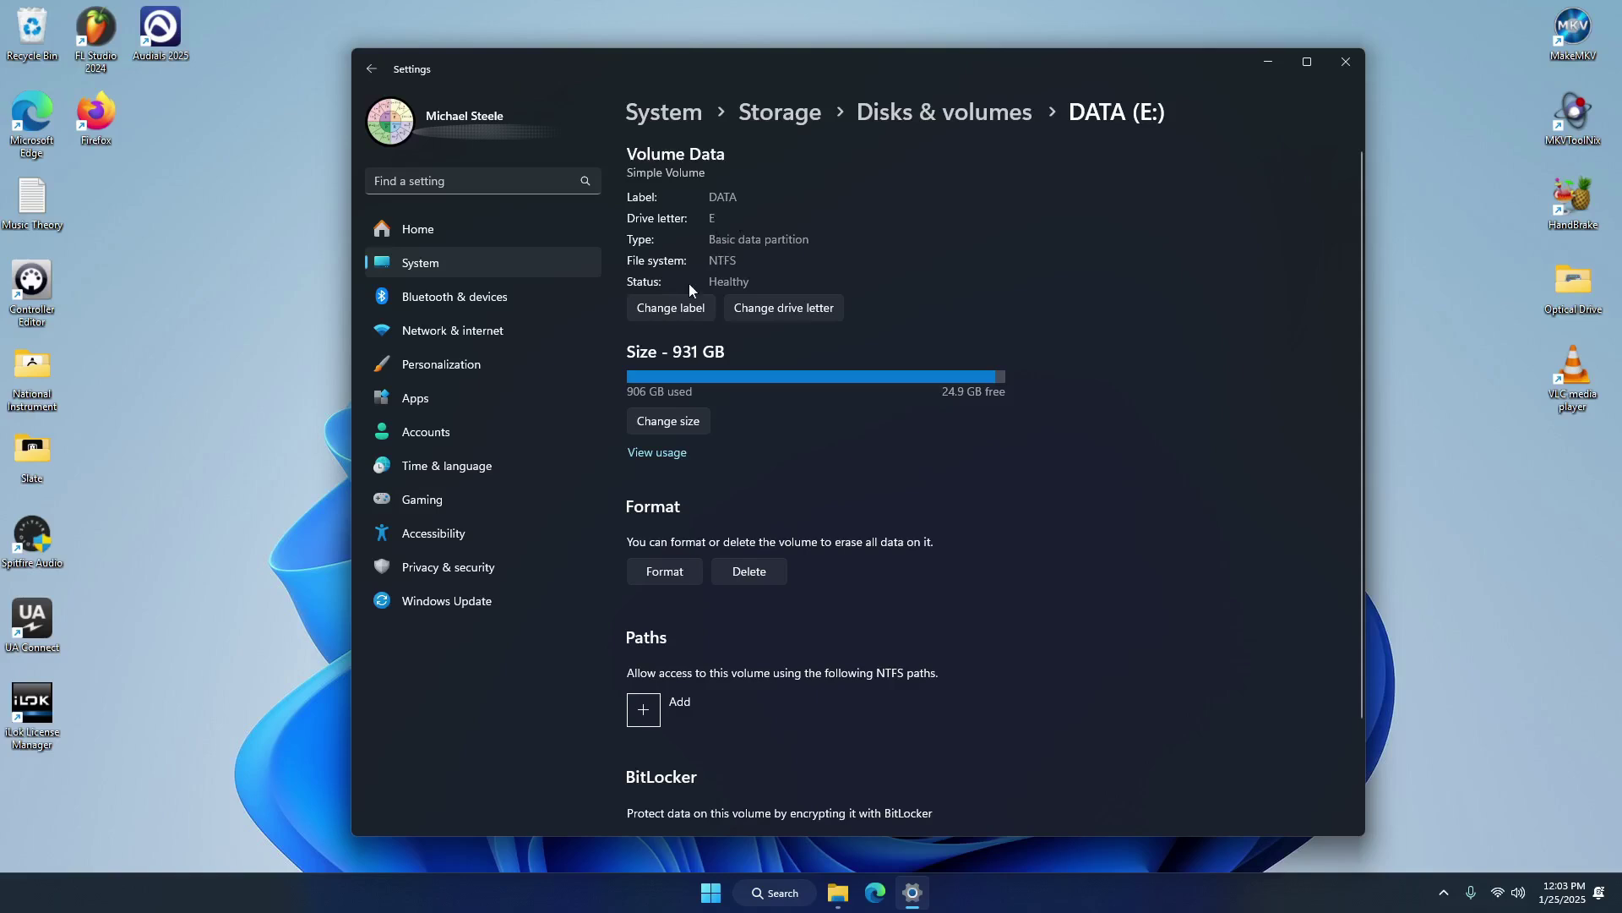
Change the E: volume label from DATA to OneTB and apply it
left_click(672, 309)
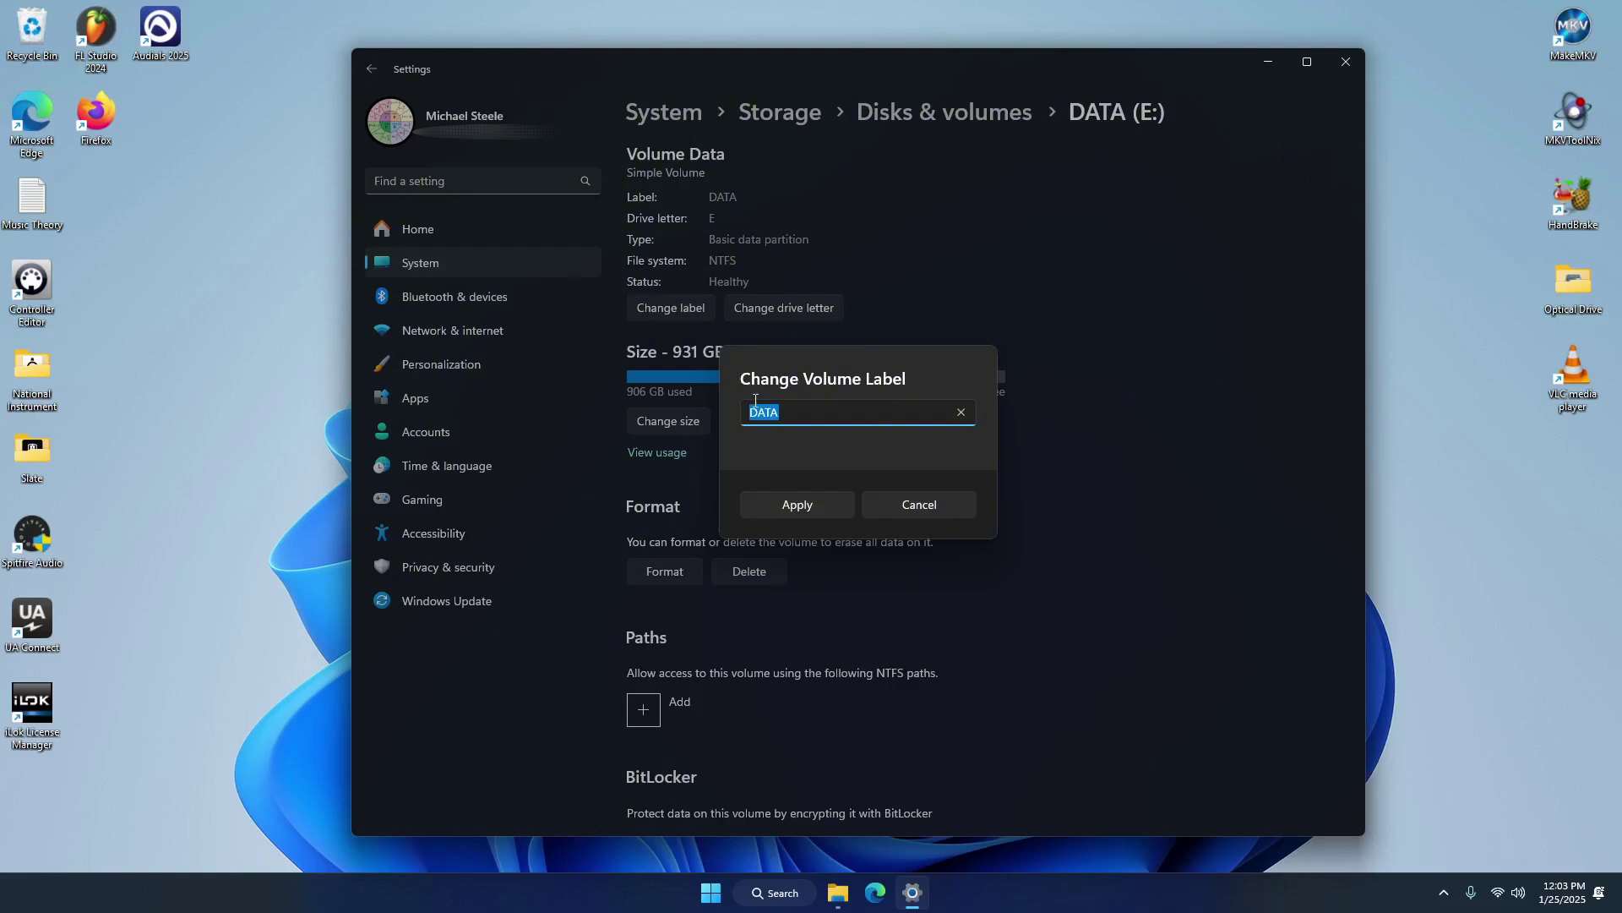
type("OneTB")
left_click(814, 505)
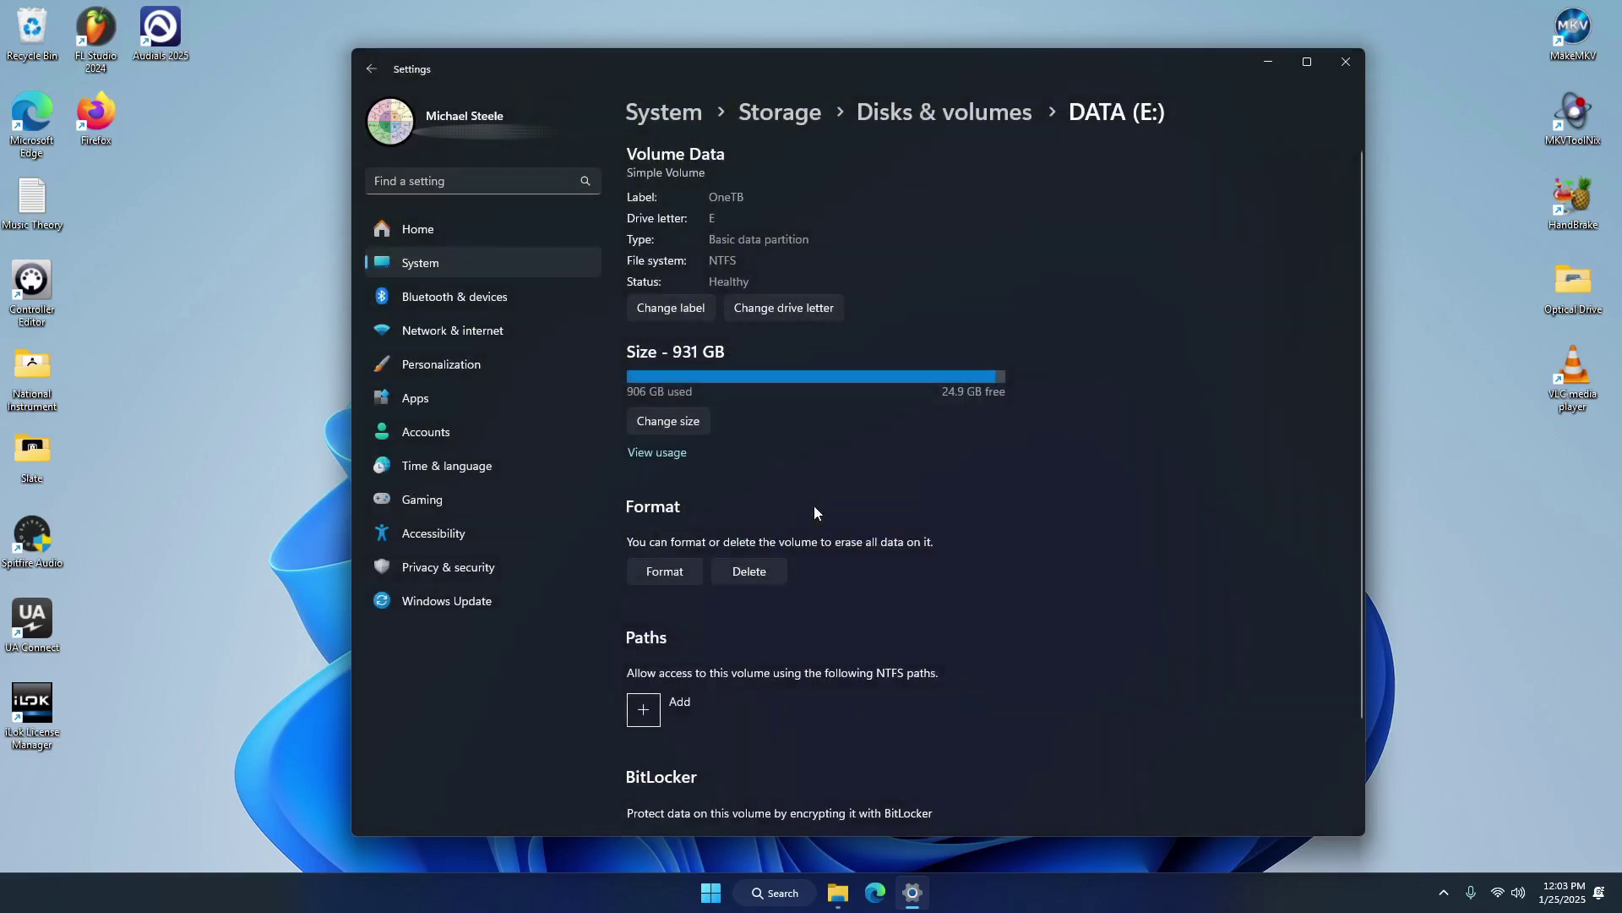
Reassign the OneTB volume from drive letter E to G and confirm
left_click(806, 308)
left_click(953, 414)
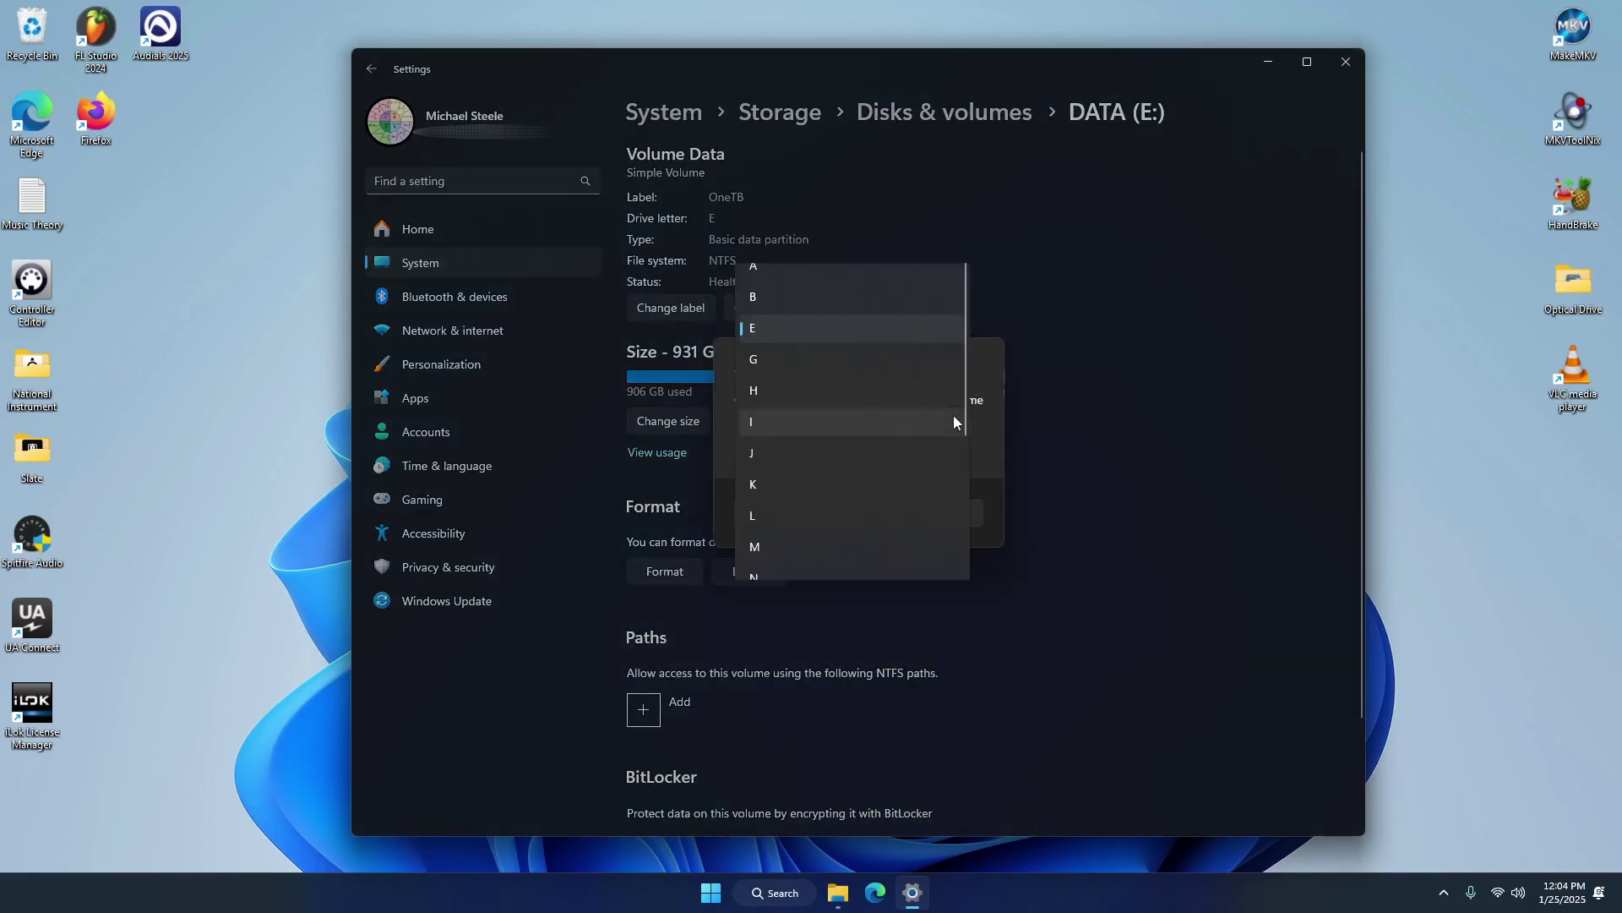
left_click(823, 361)
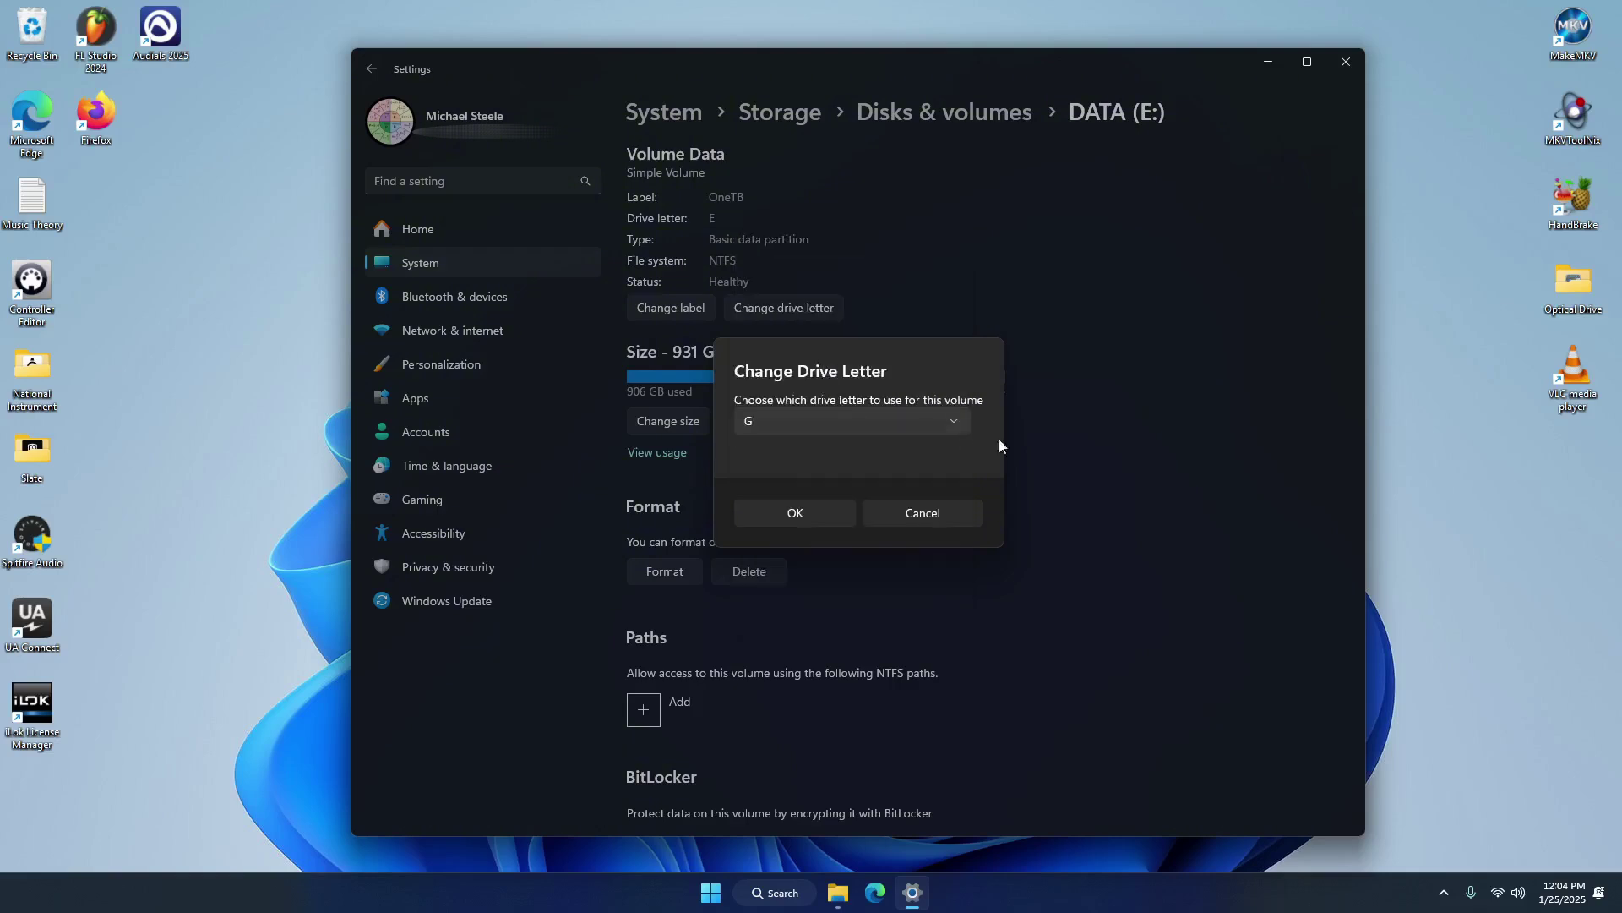
left_click(955, 420)
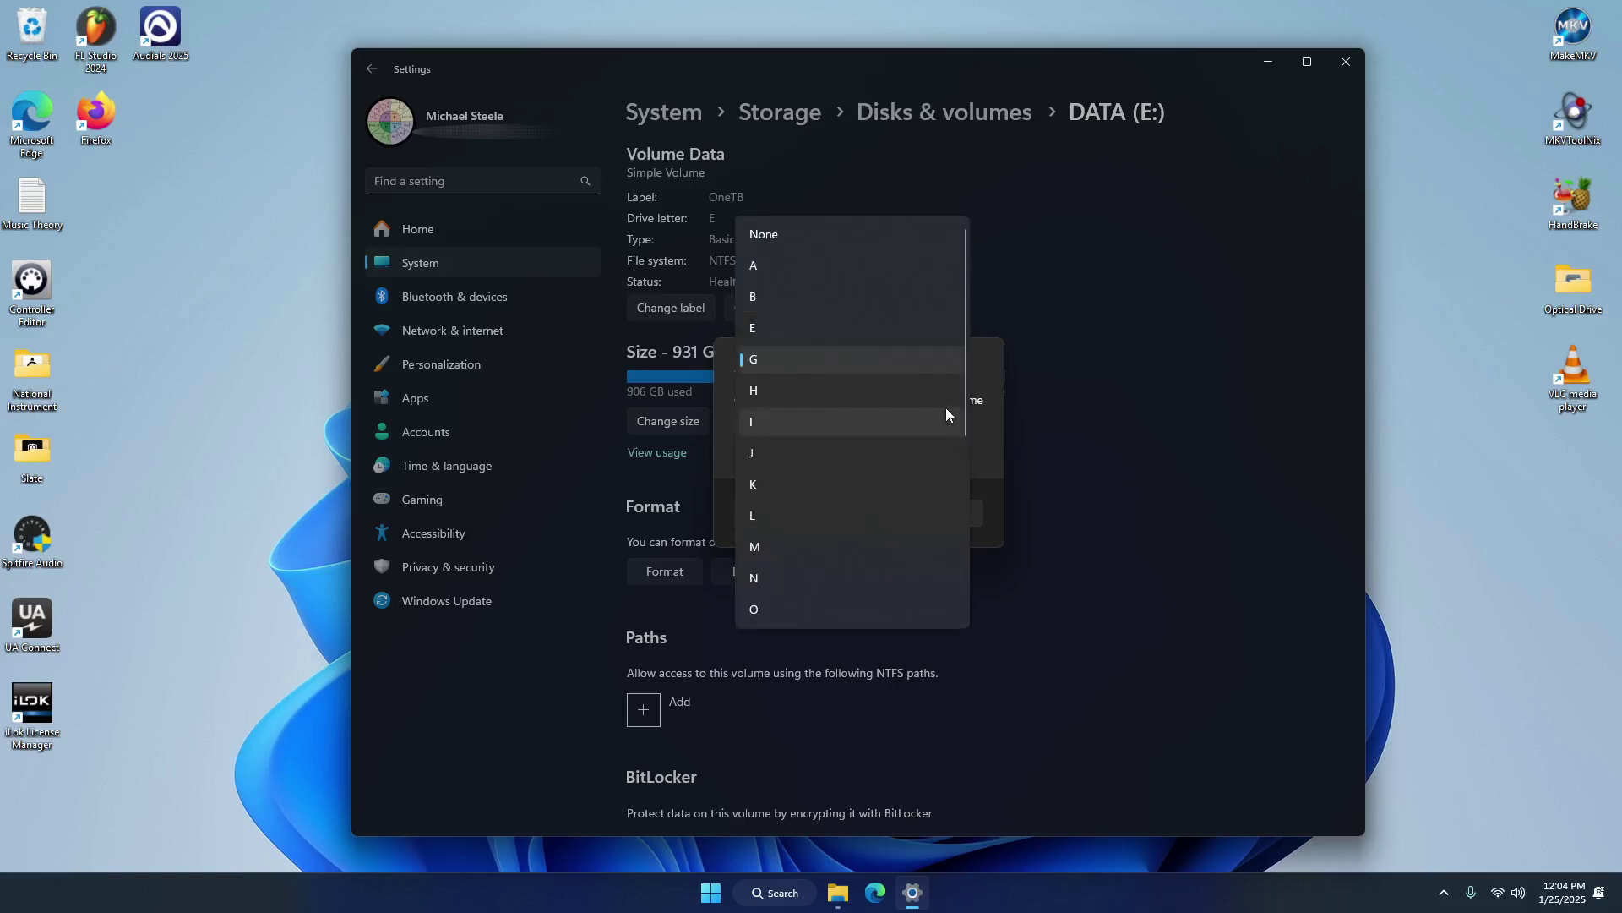
left_click(759, 360)
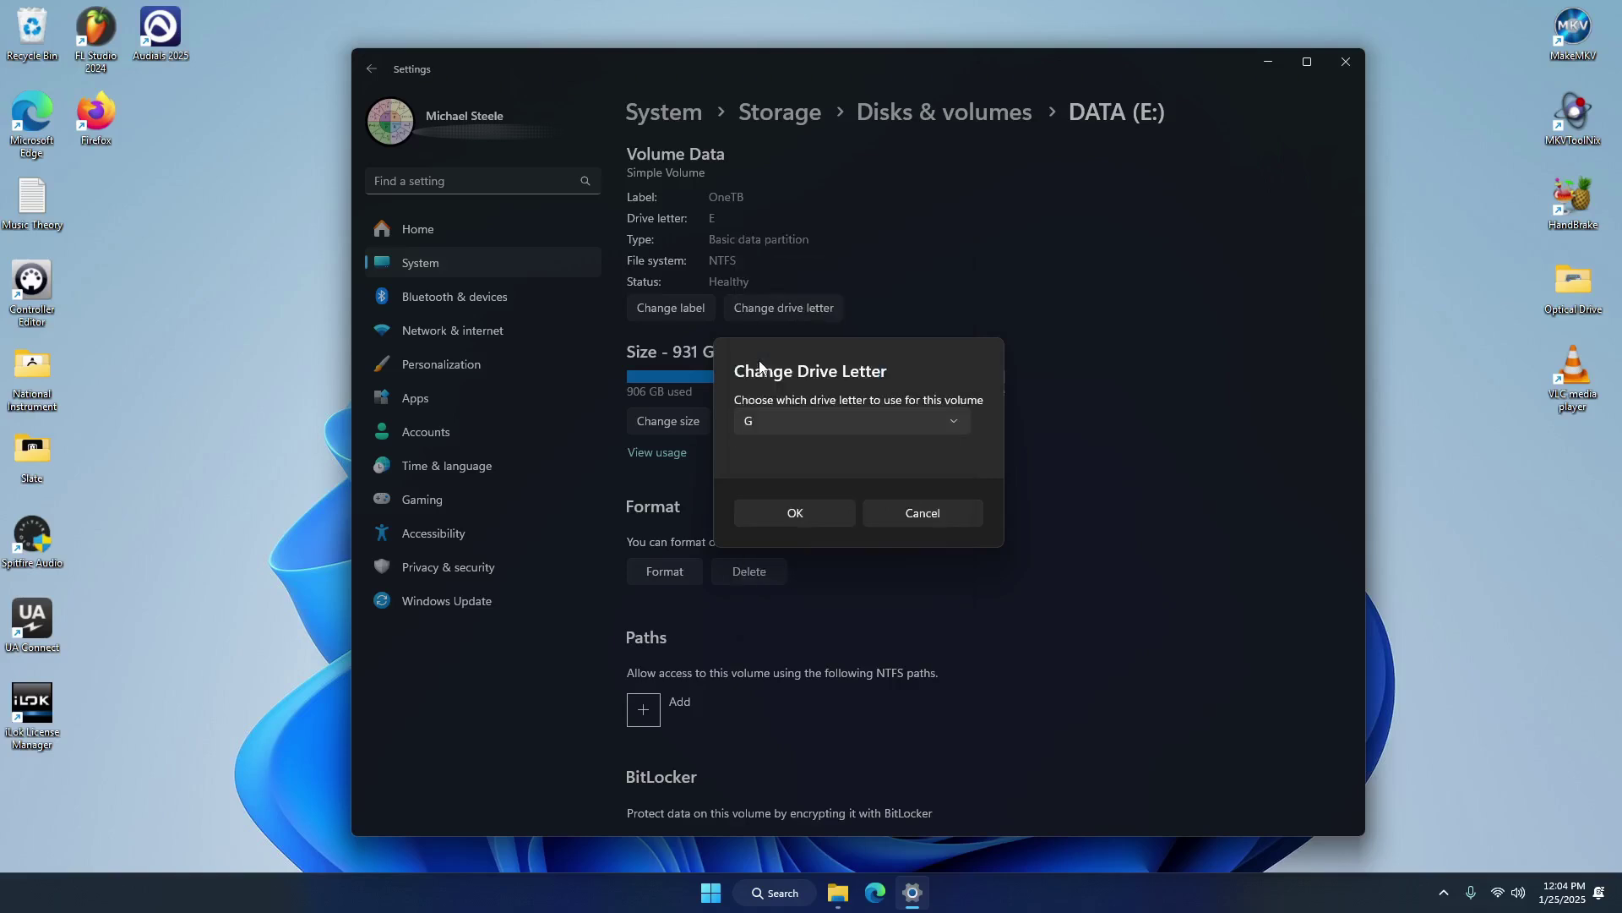
left_click(800, 515)
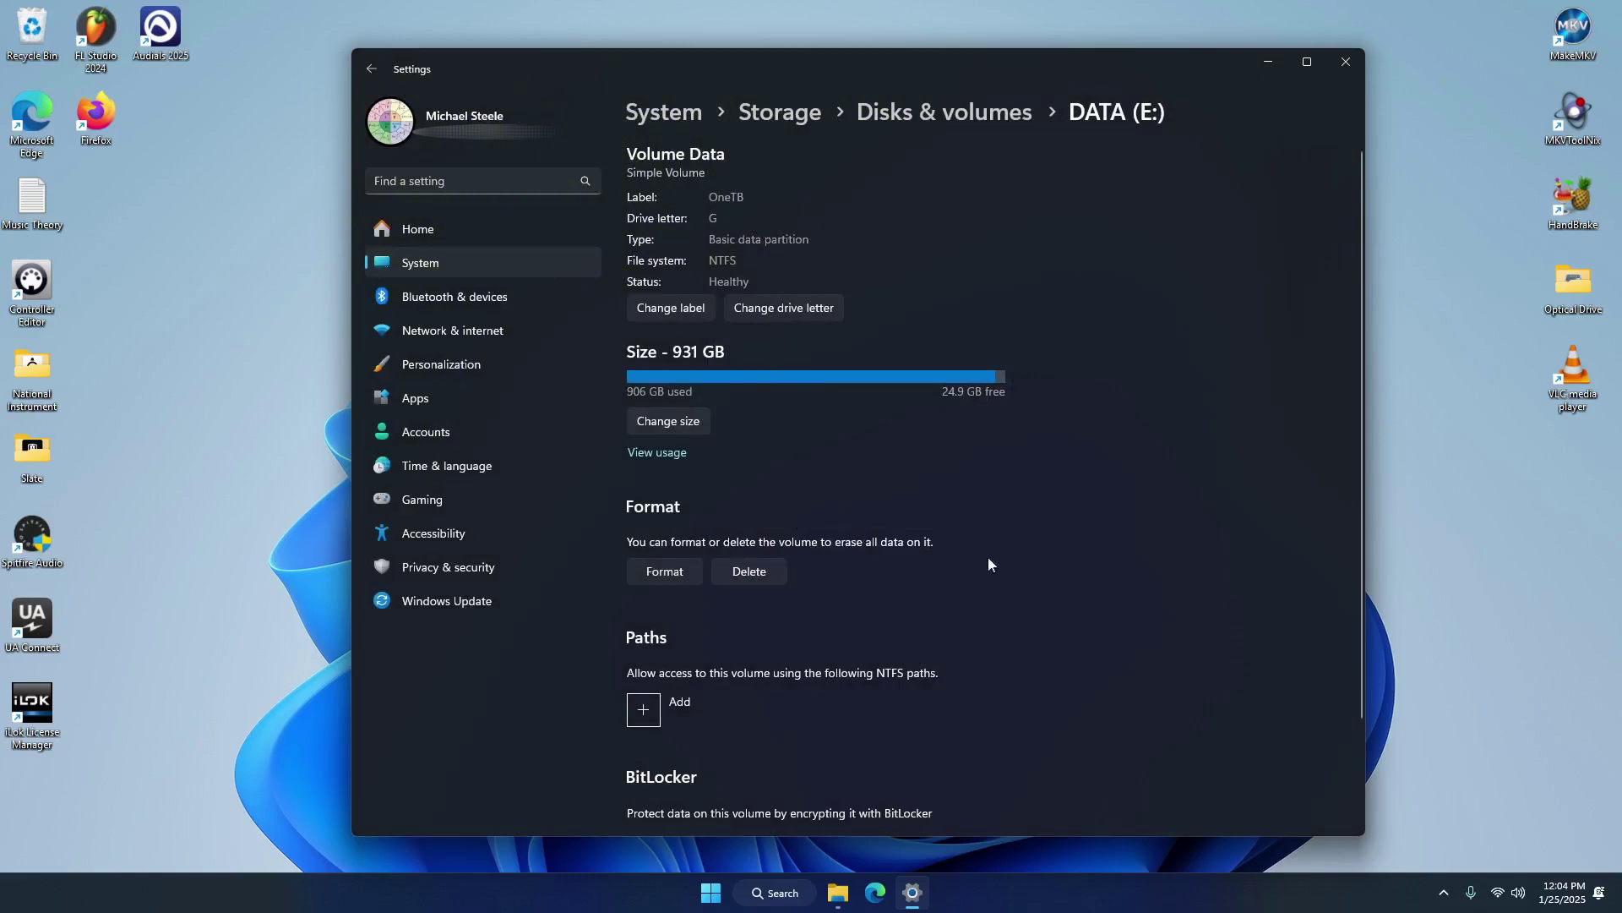
Leave the OneTB volume page and return to the Settings Home page
scroll(1014, 551, "down", 3)
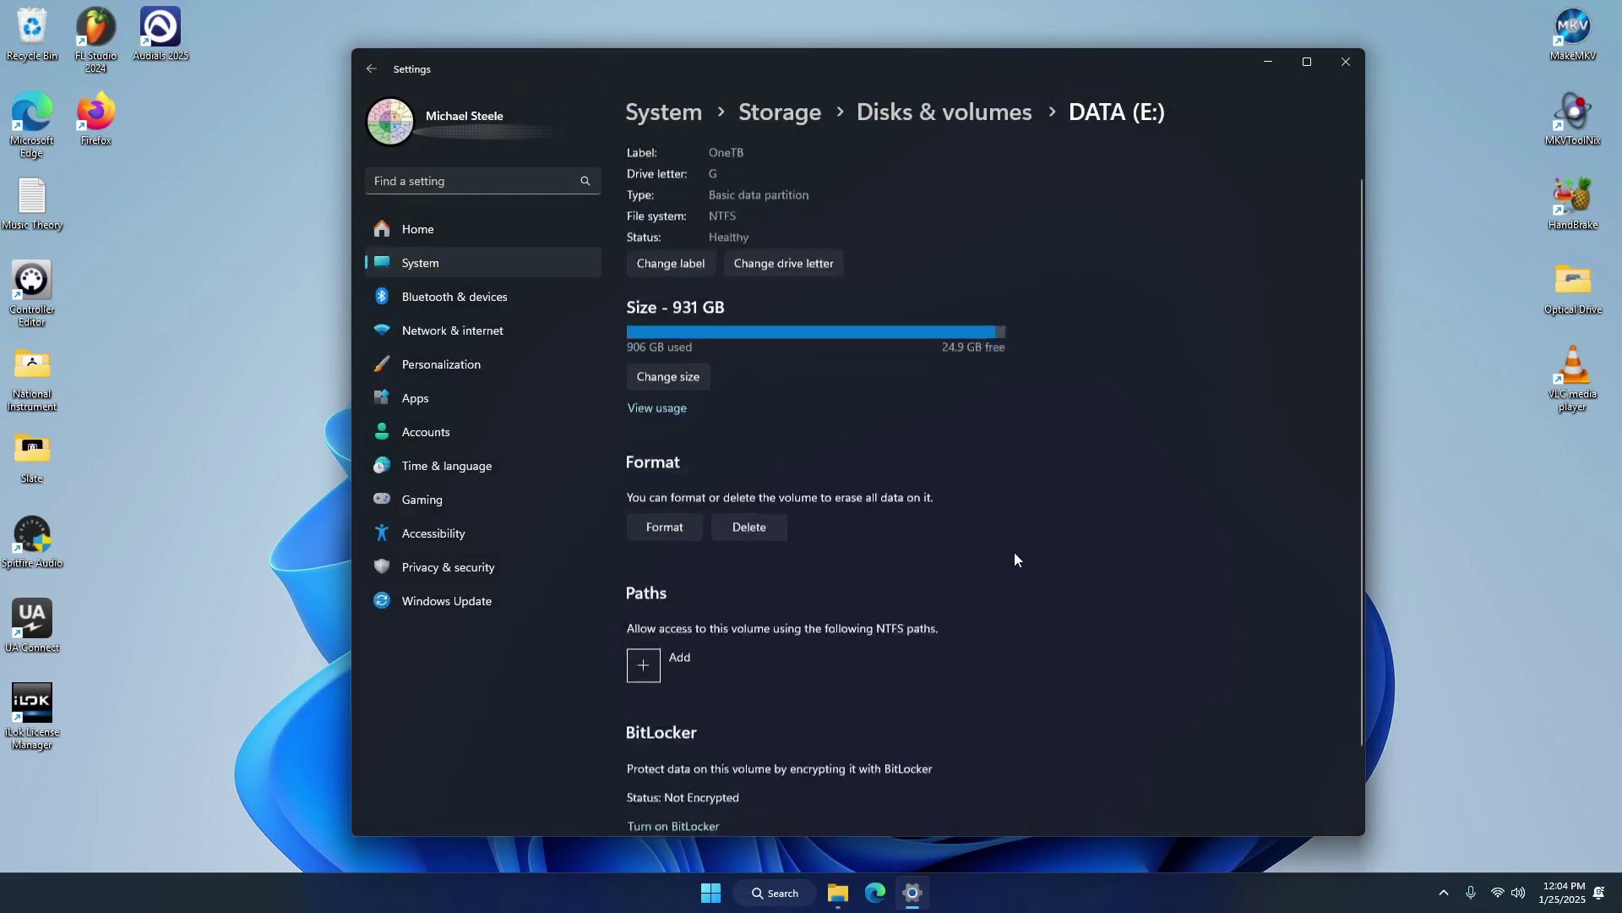
scroll(1014, 551, "up", 3)
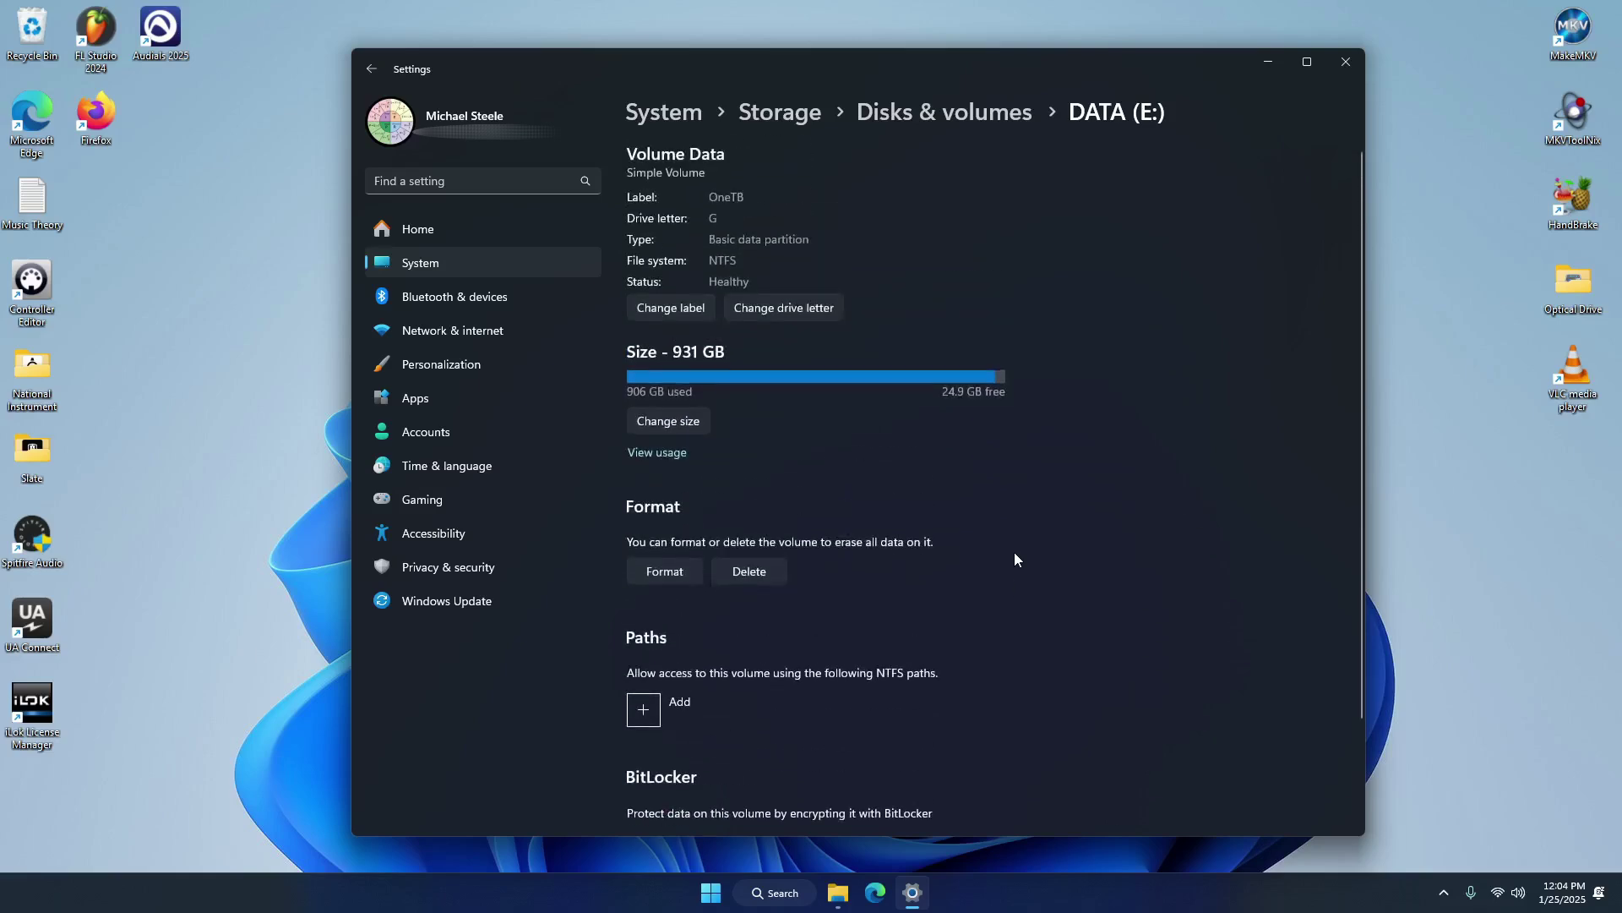
left_click(448, 226)
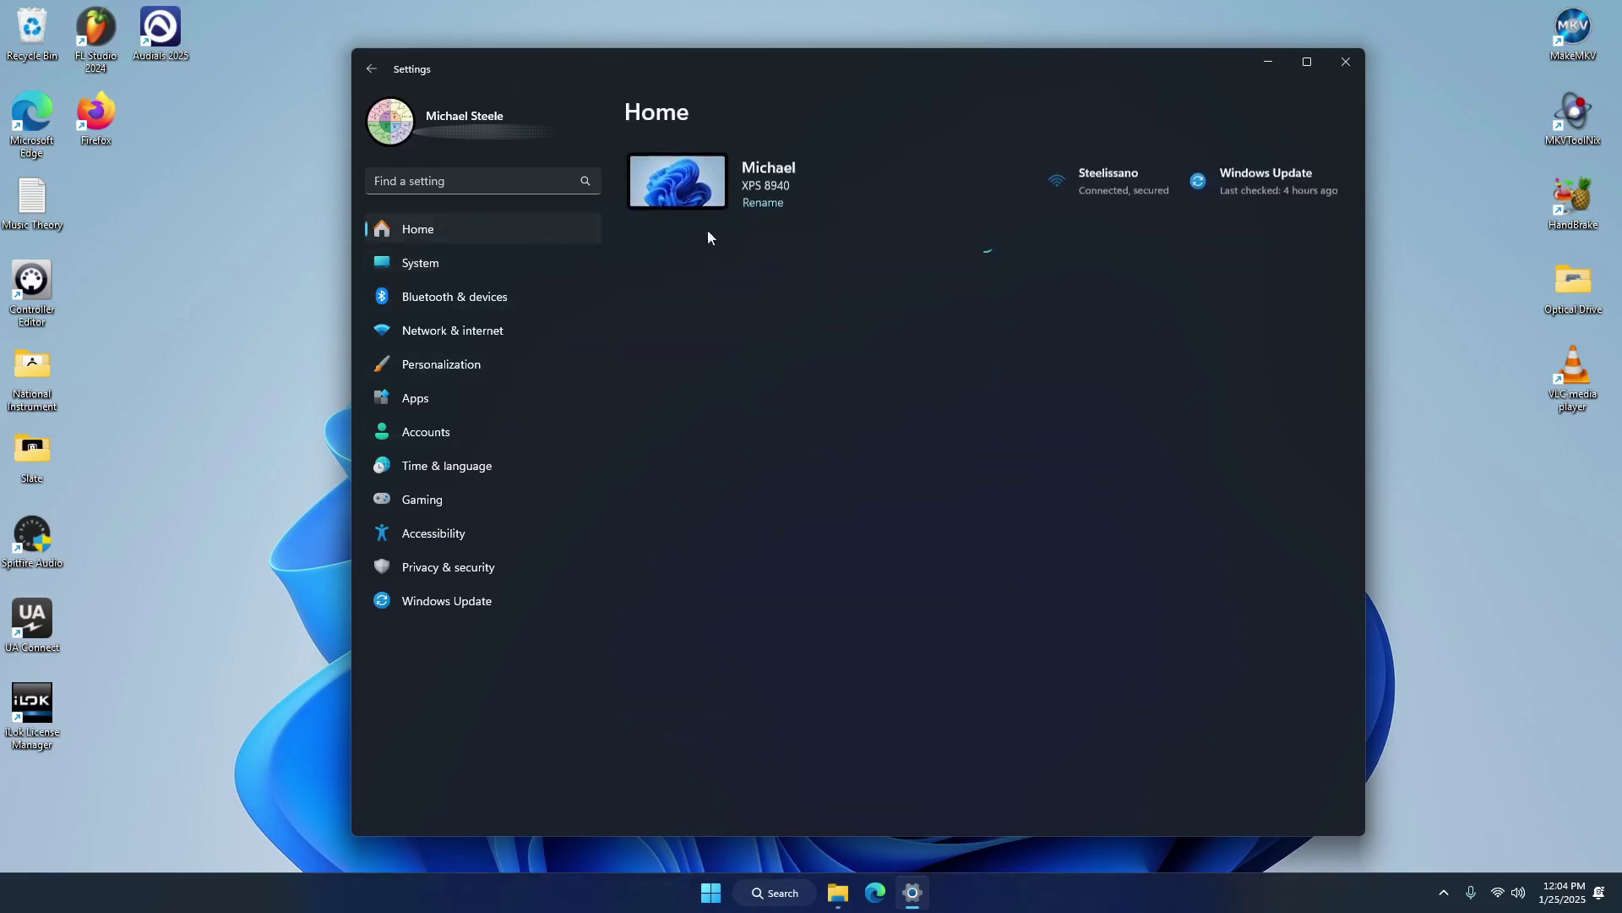
Close Settings and open OneTB (G:) in File Explorer, checking the Media and Movies folders
left_click(1350, 63)
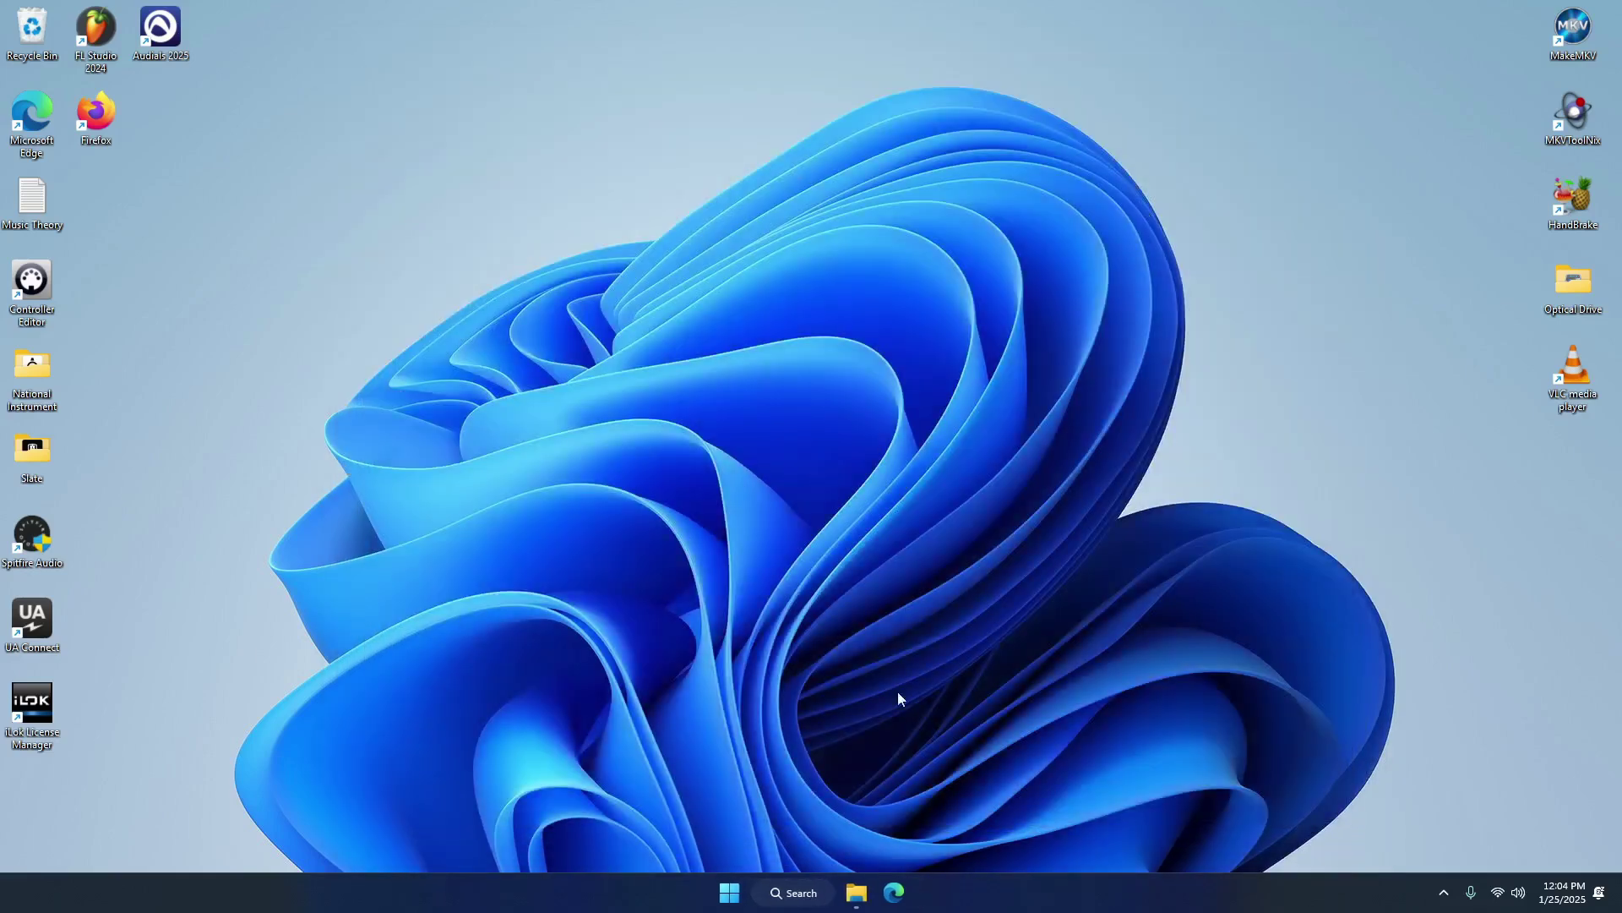
left_click(861, 883)
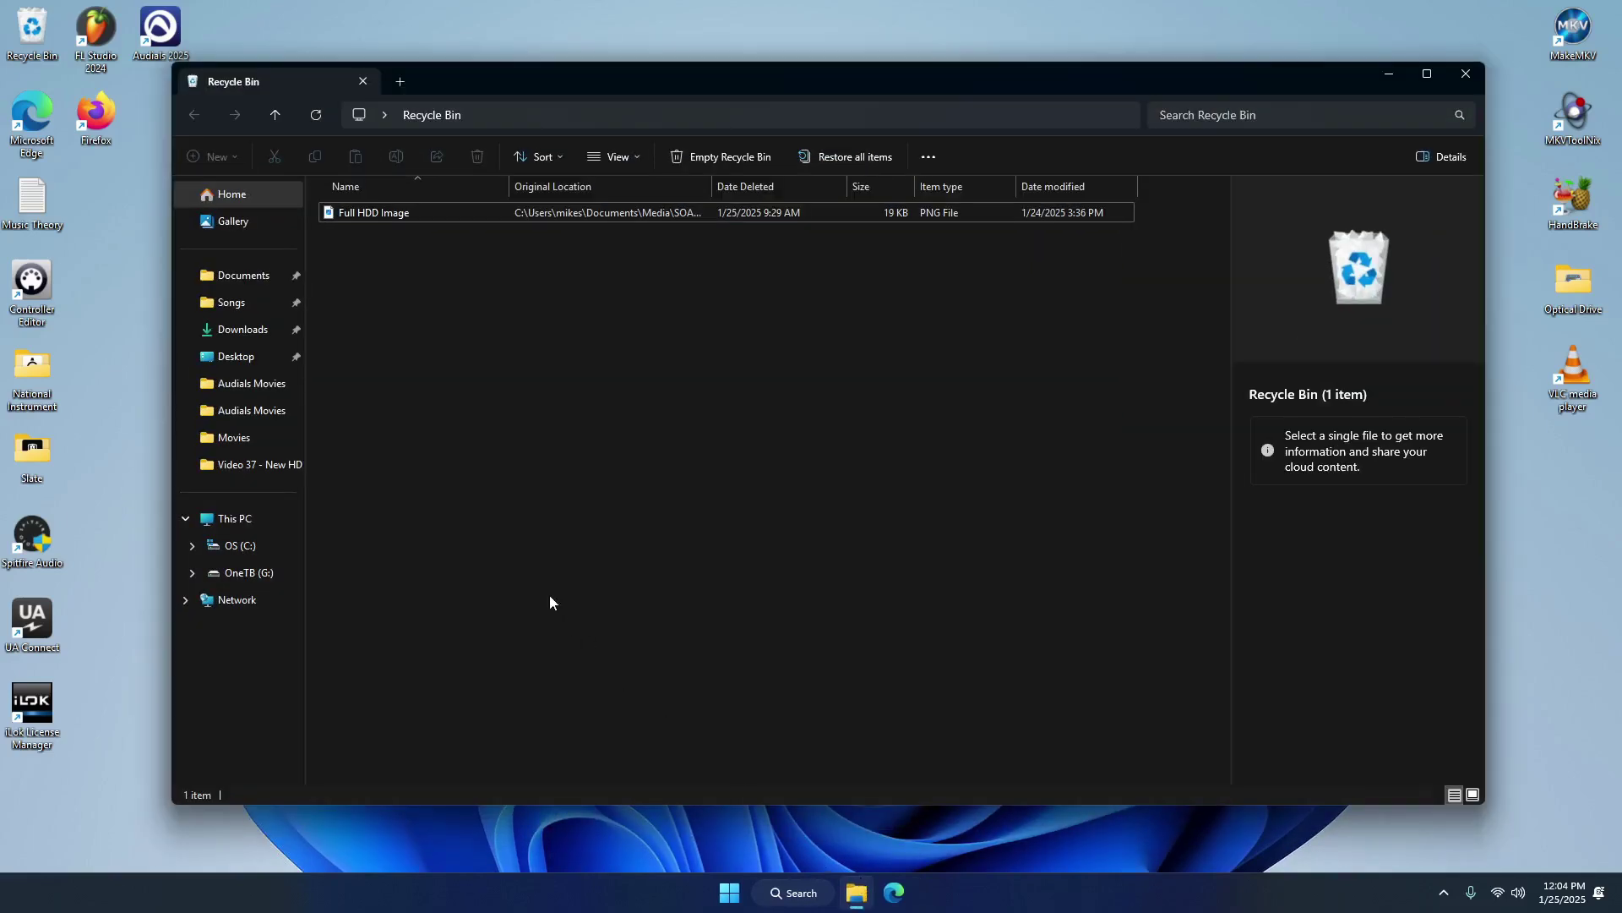
left_click(258, 574)
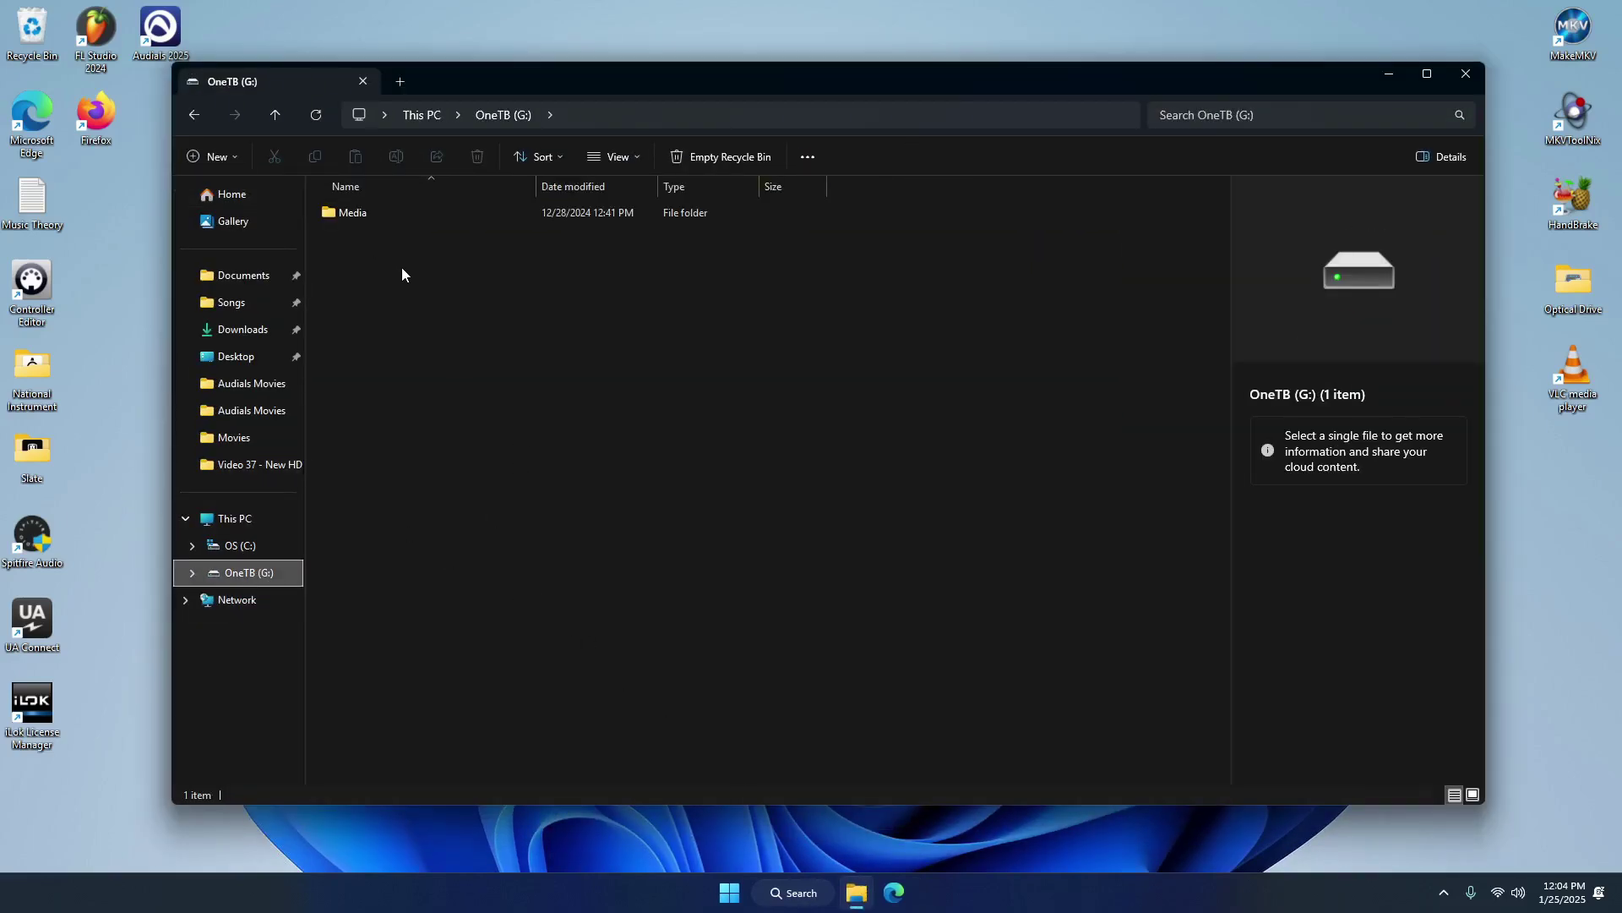
double_click(373, 215)
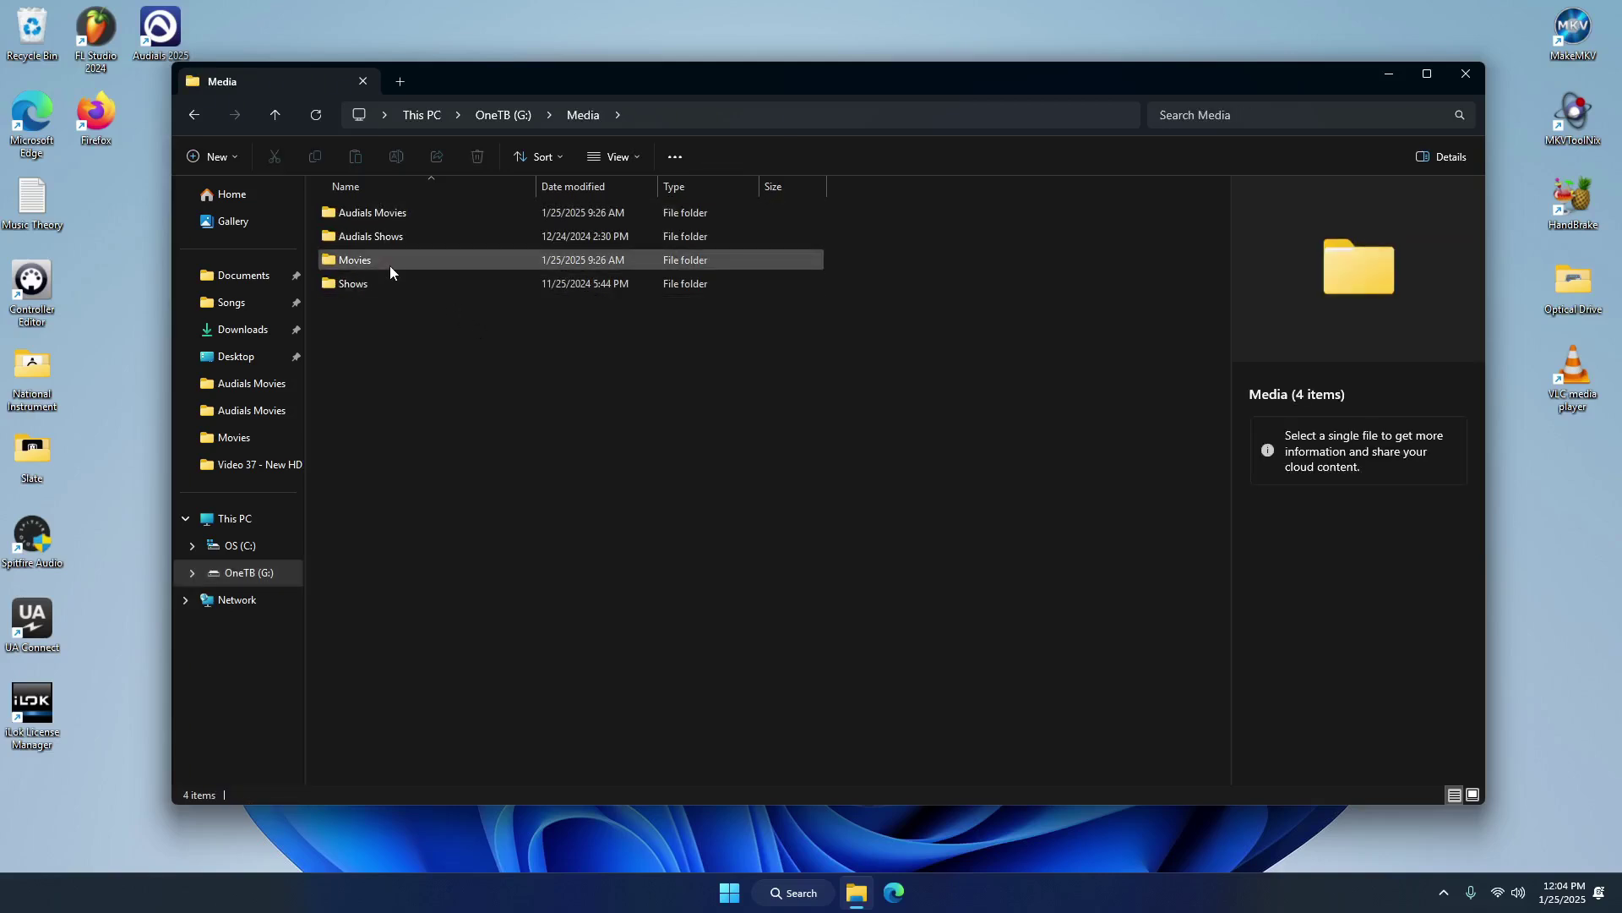
double_click(389, 264)
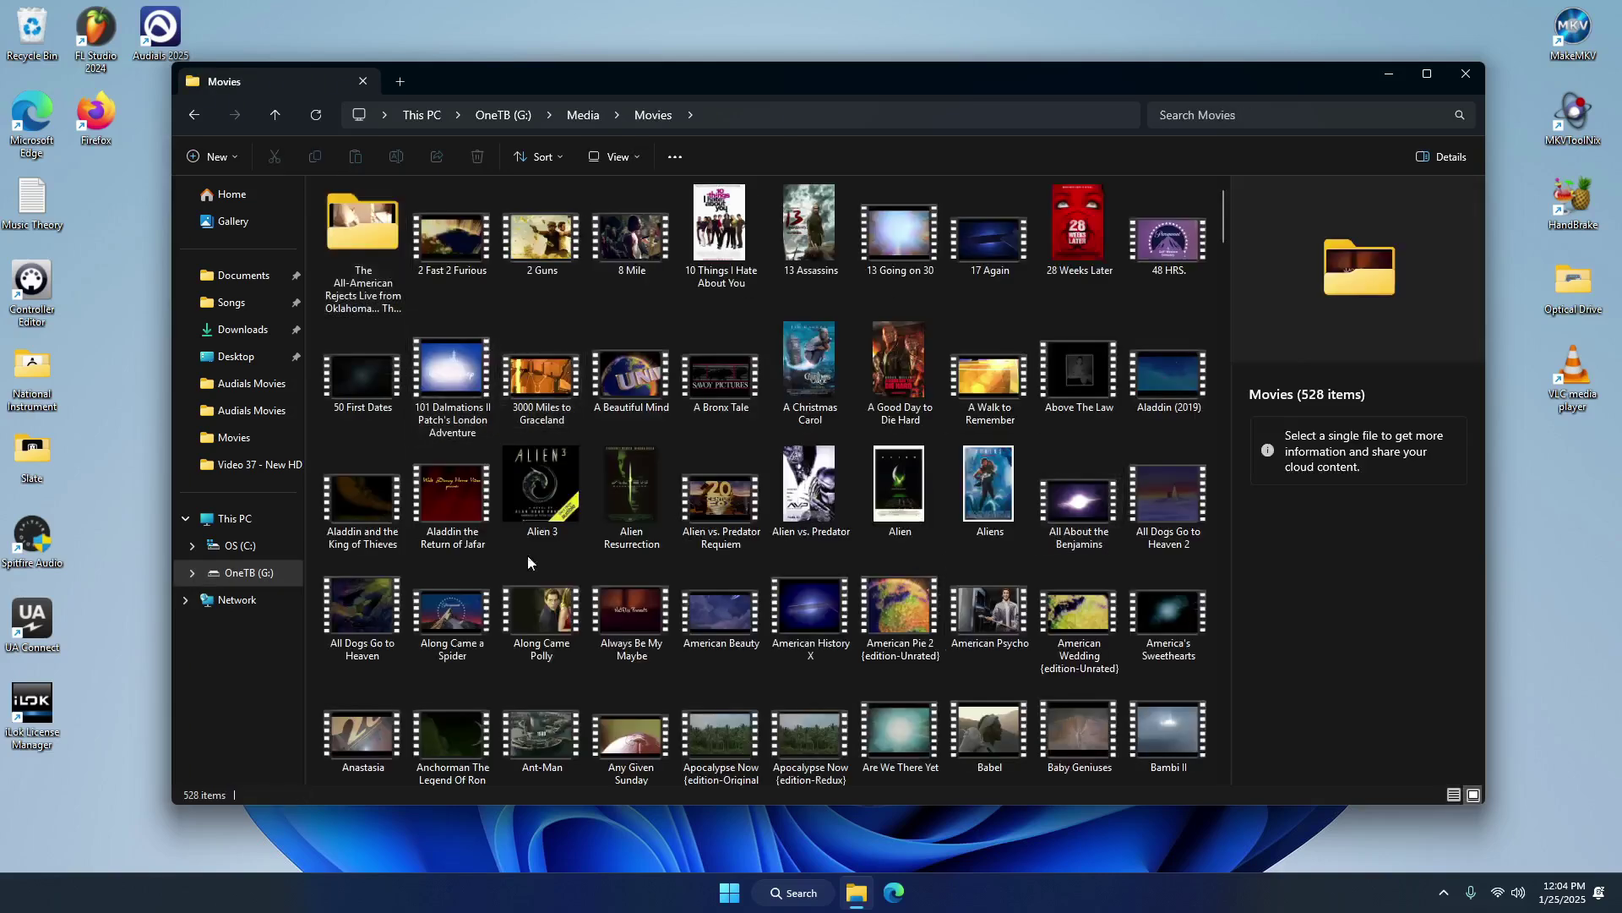
left_click(583, 114)
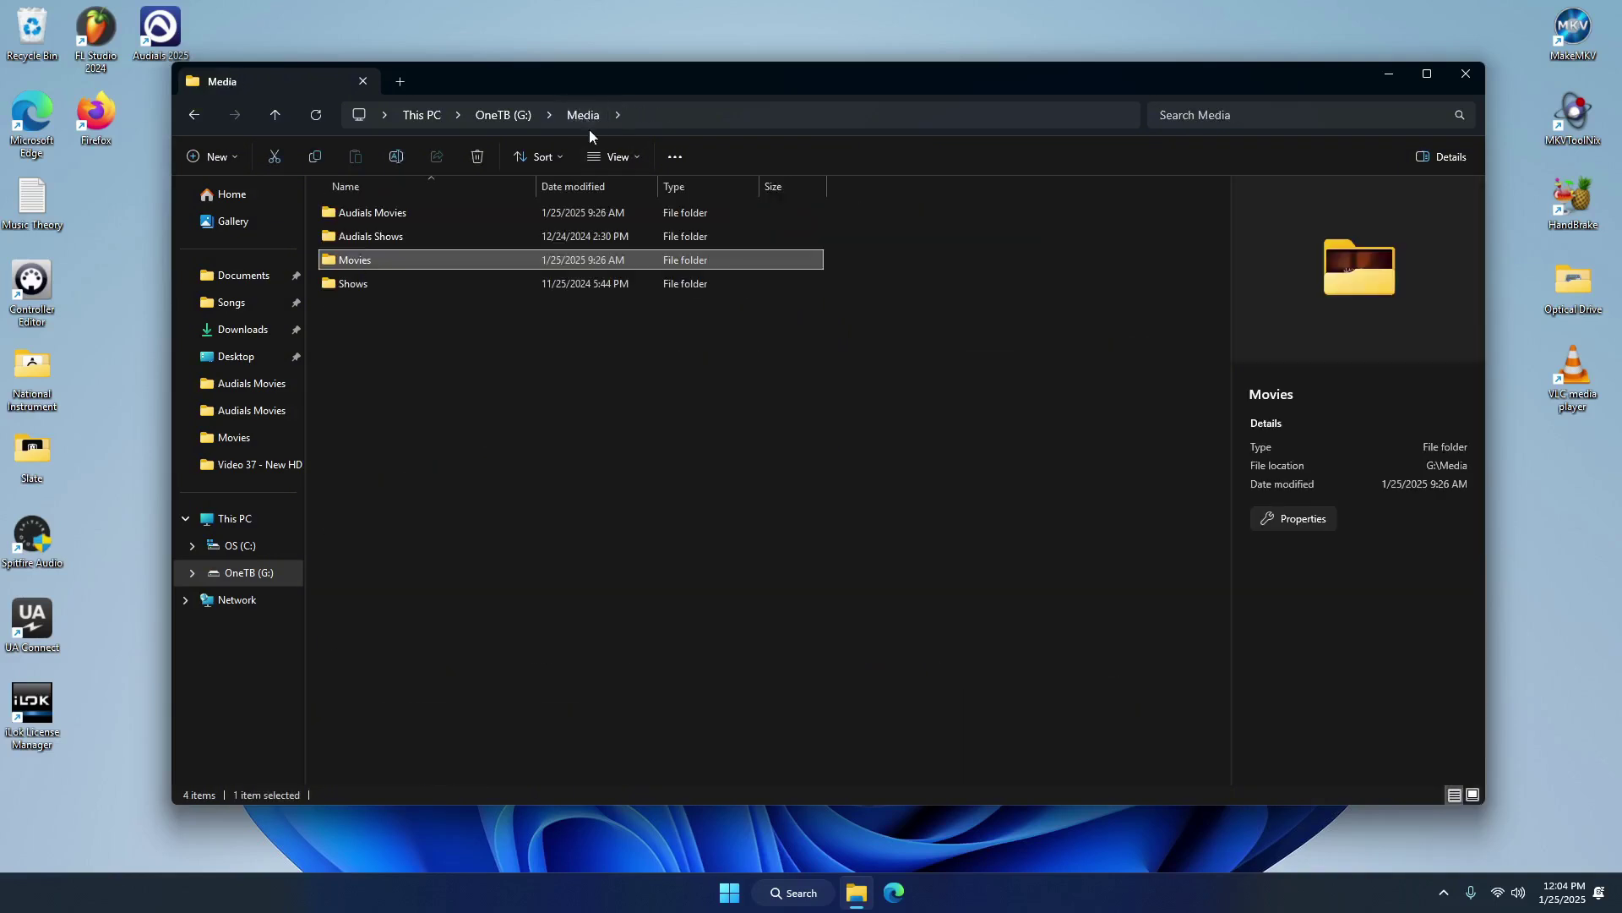
Browse Shows > The Office > Season 01, then navigate back up to the G: drive root
double_click(369, 283)
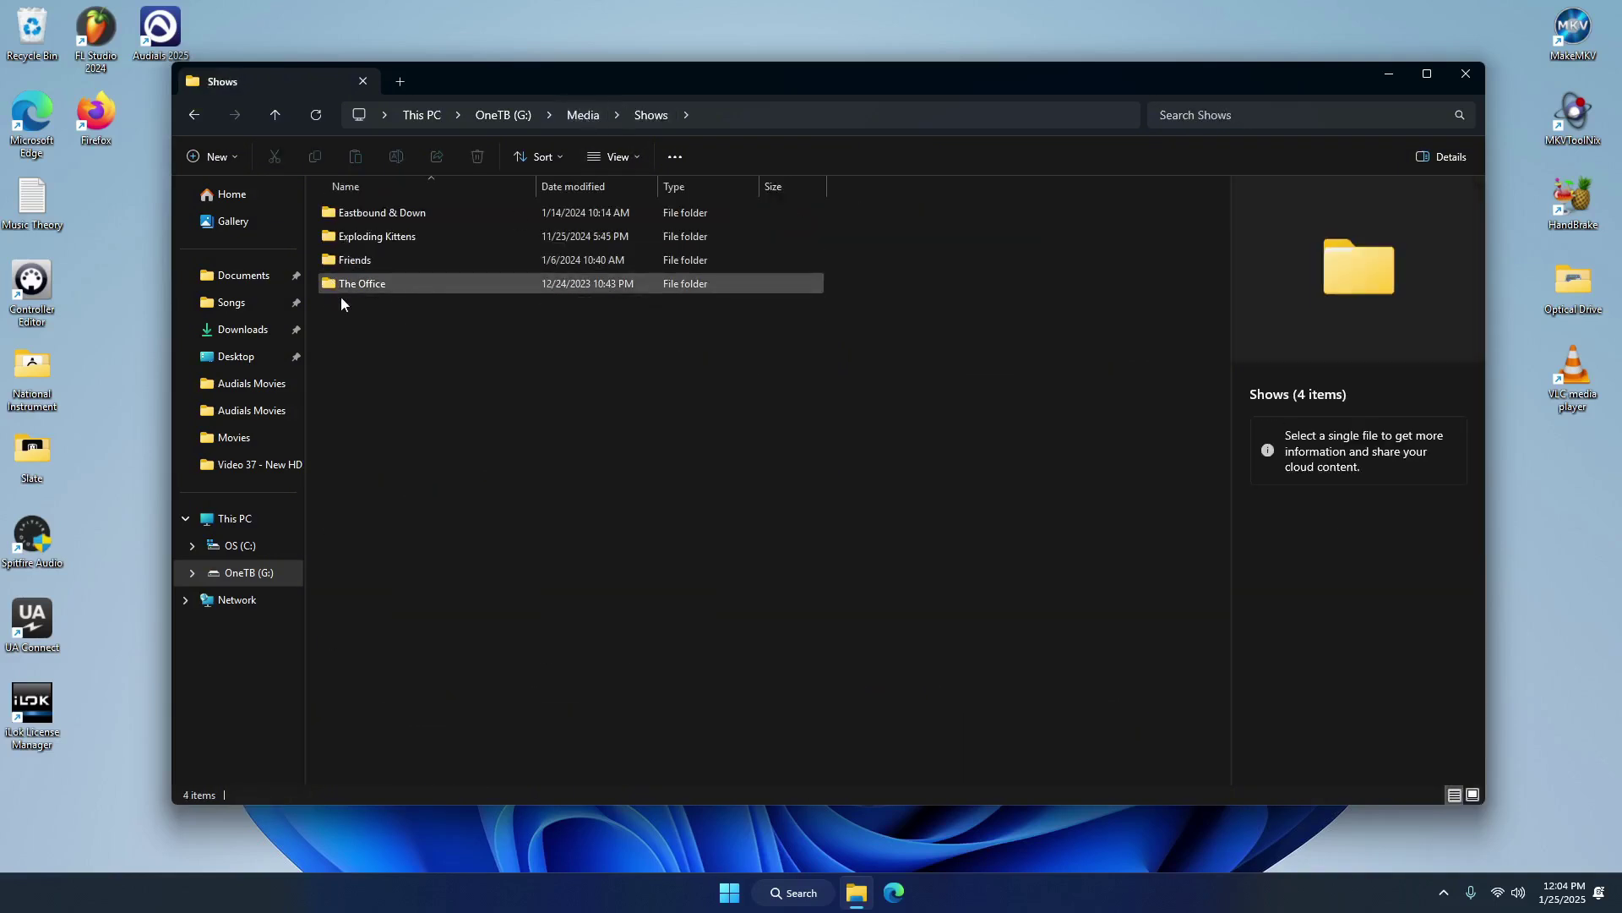
double_click(365, 284)
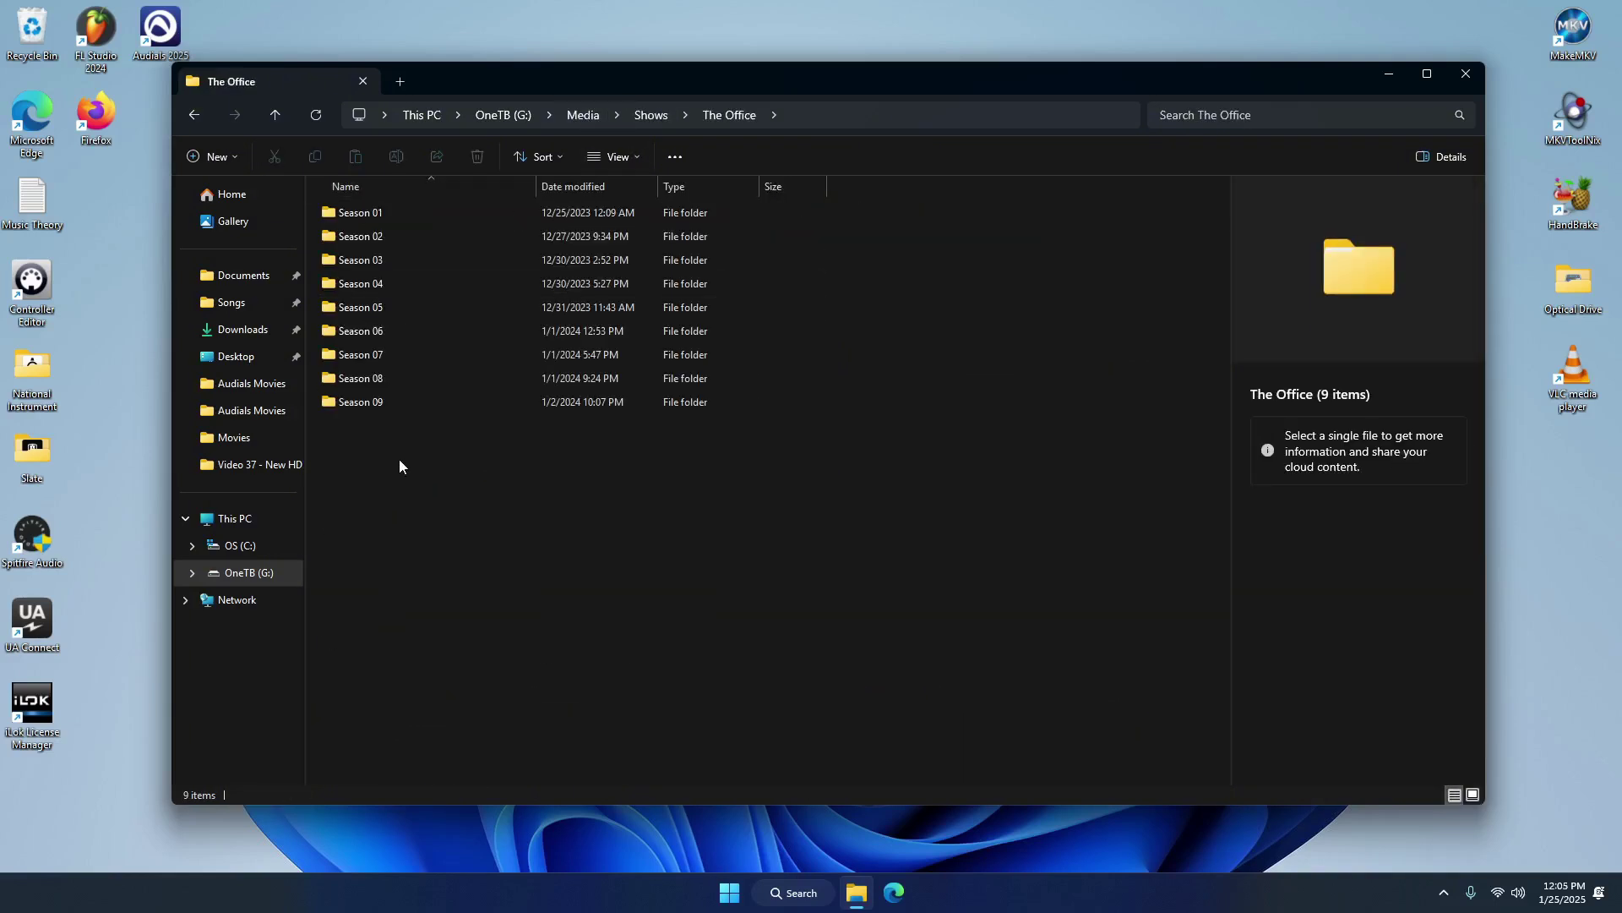
double_click(369, 216)
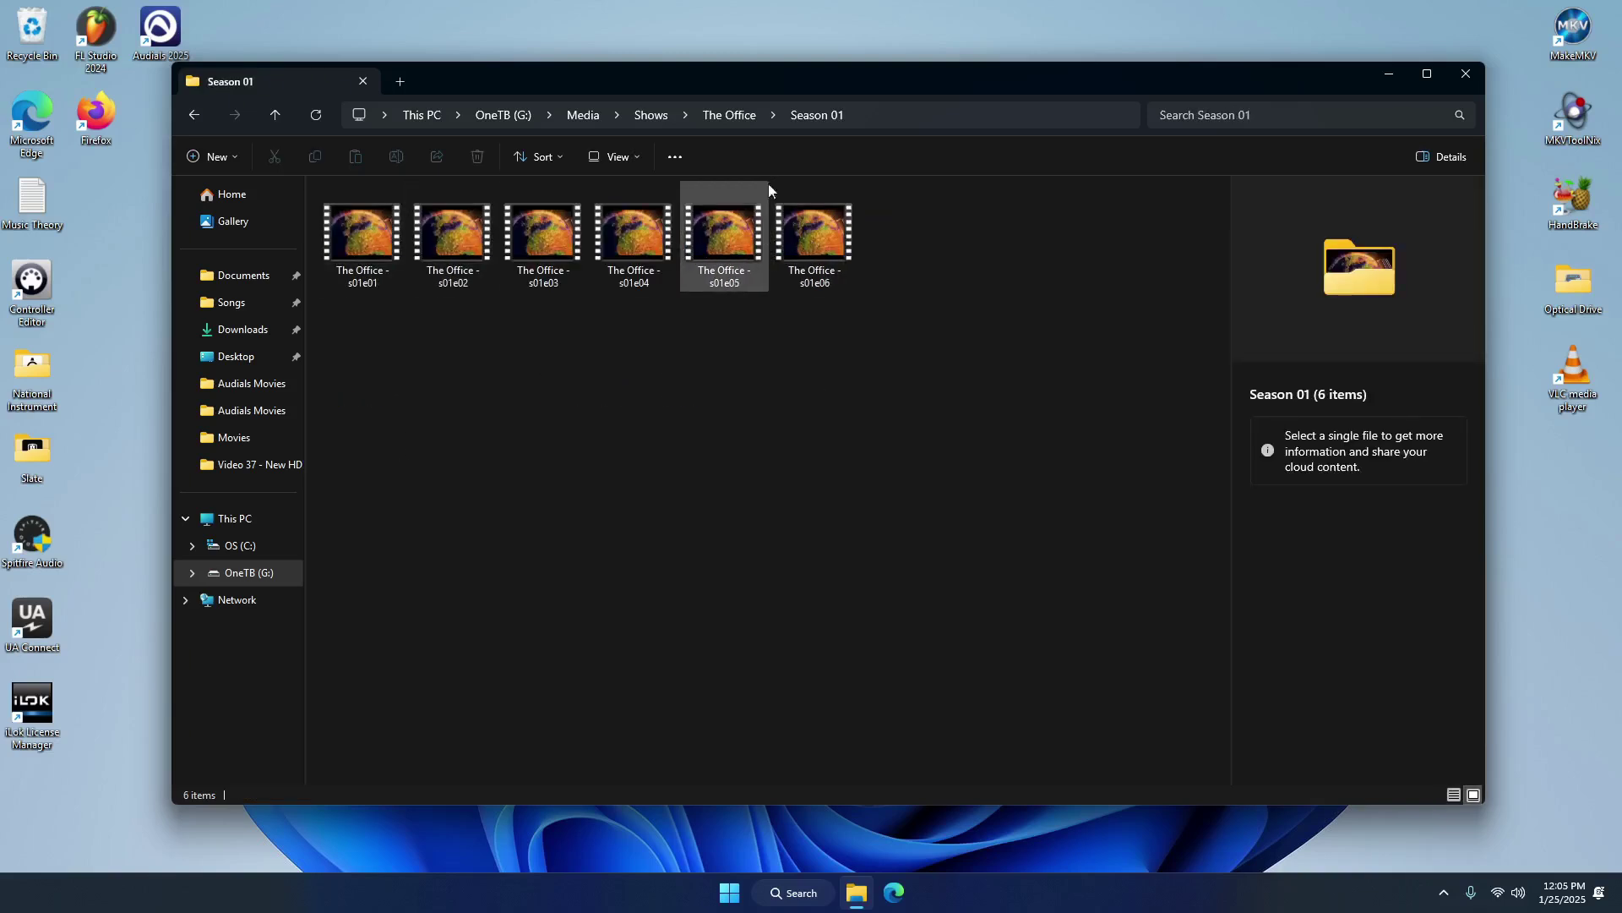
left_click(743, 119)
left_click(648, 115)
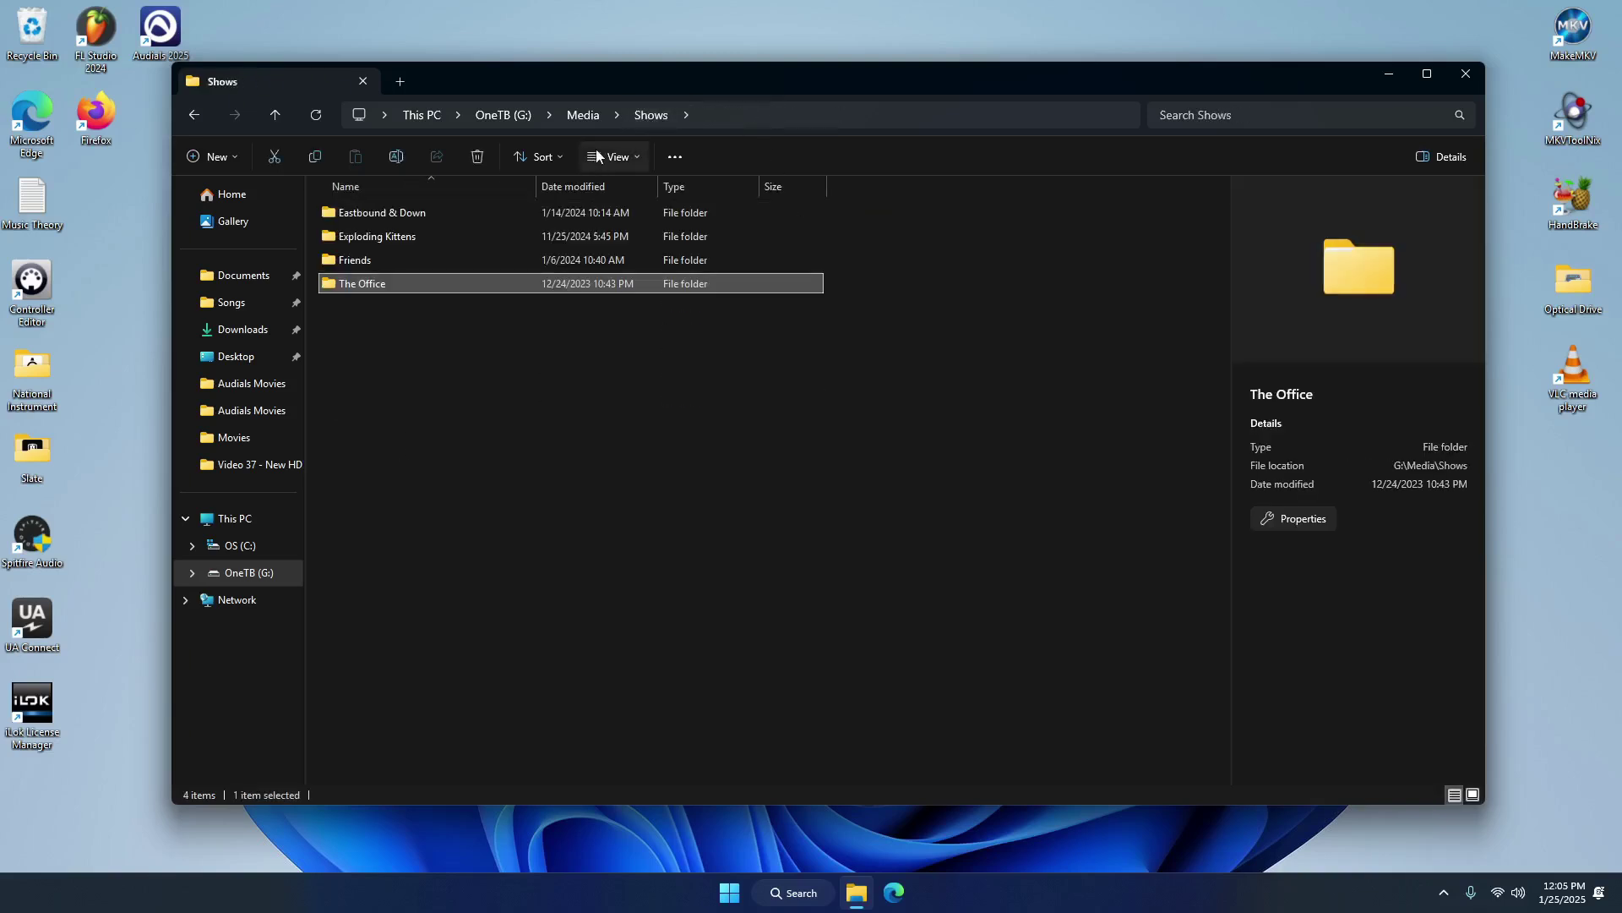
left_click(571, 121)
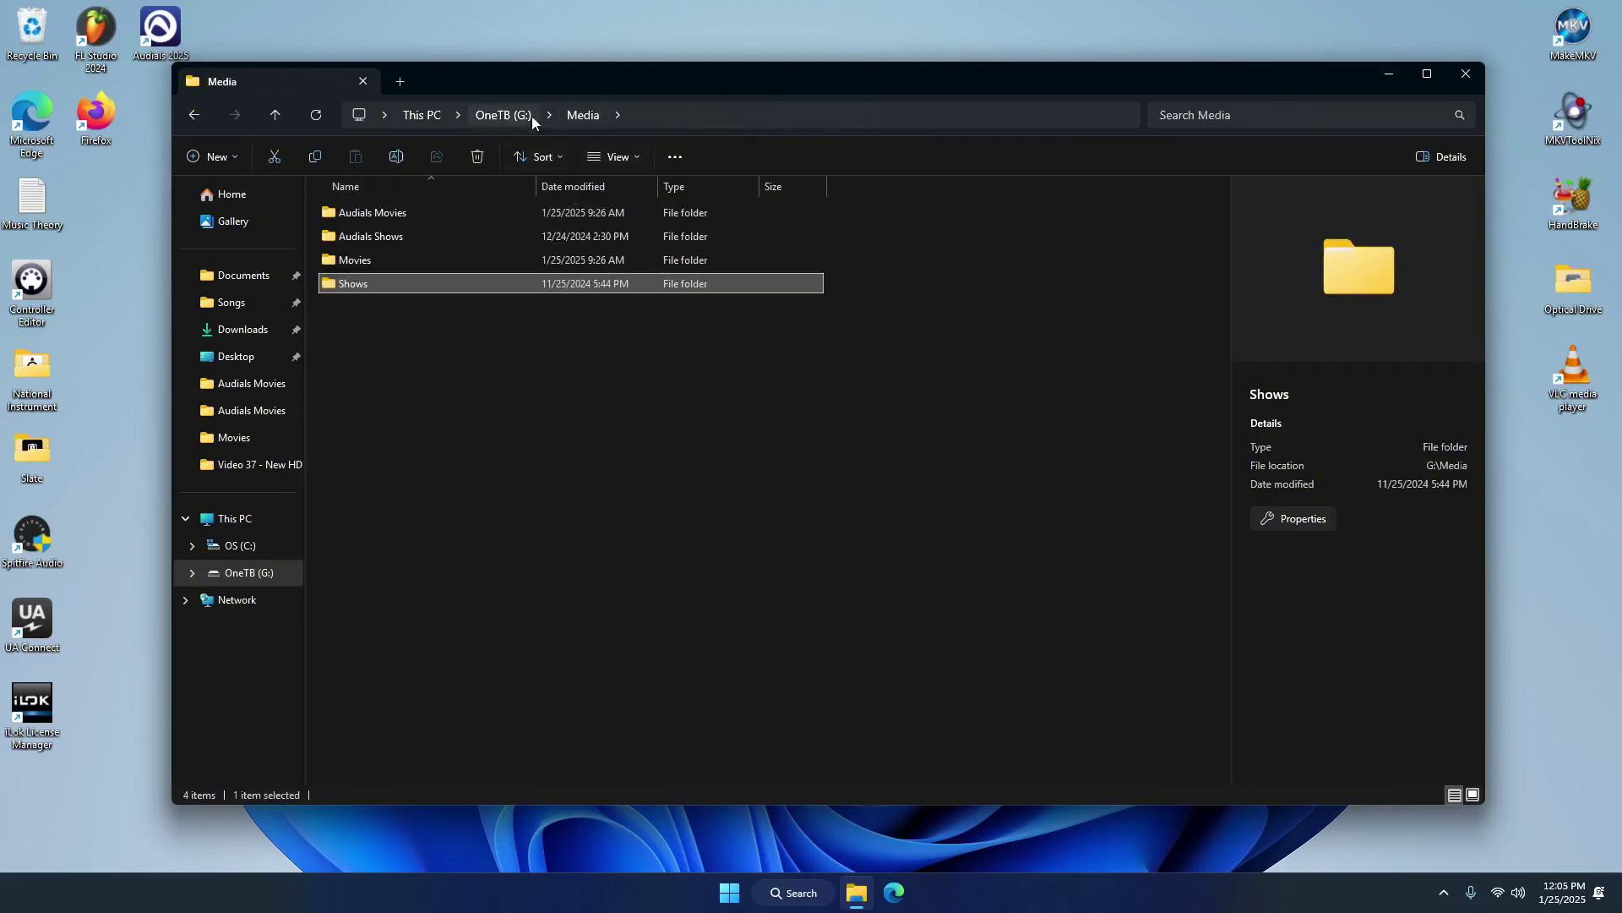
left_click(494, 117)
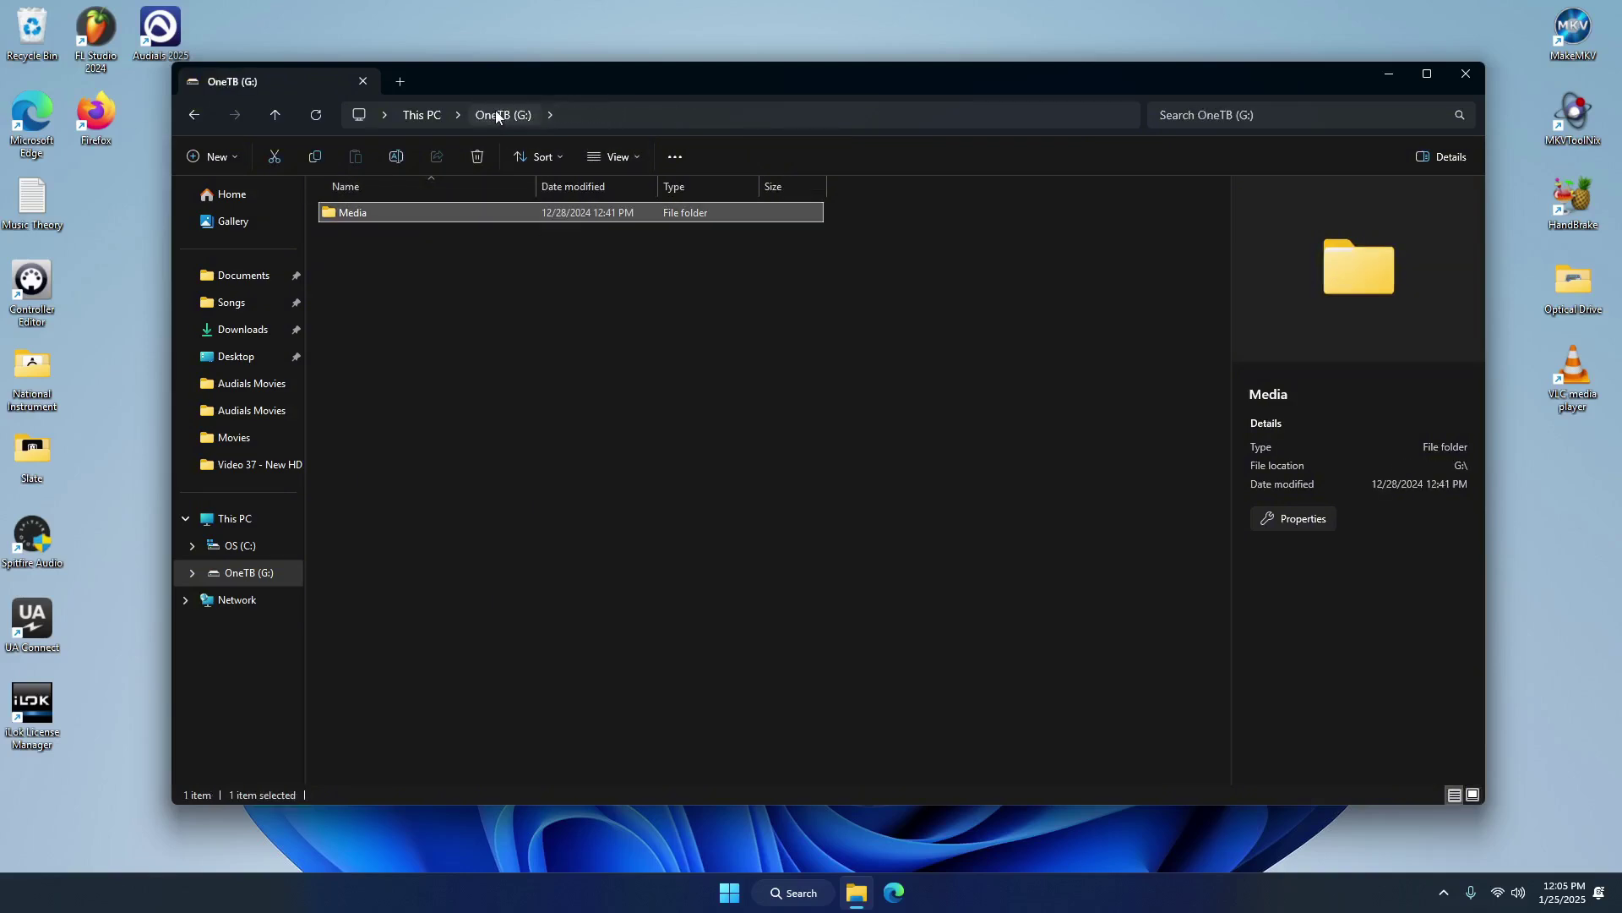
Reopen OneTB (G:) from This PC, check its Media folder, then close File Explorer
left_click(431, 118)
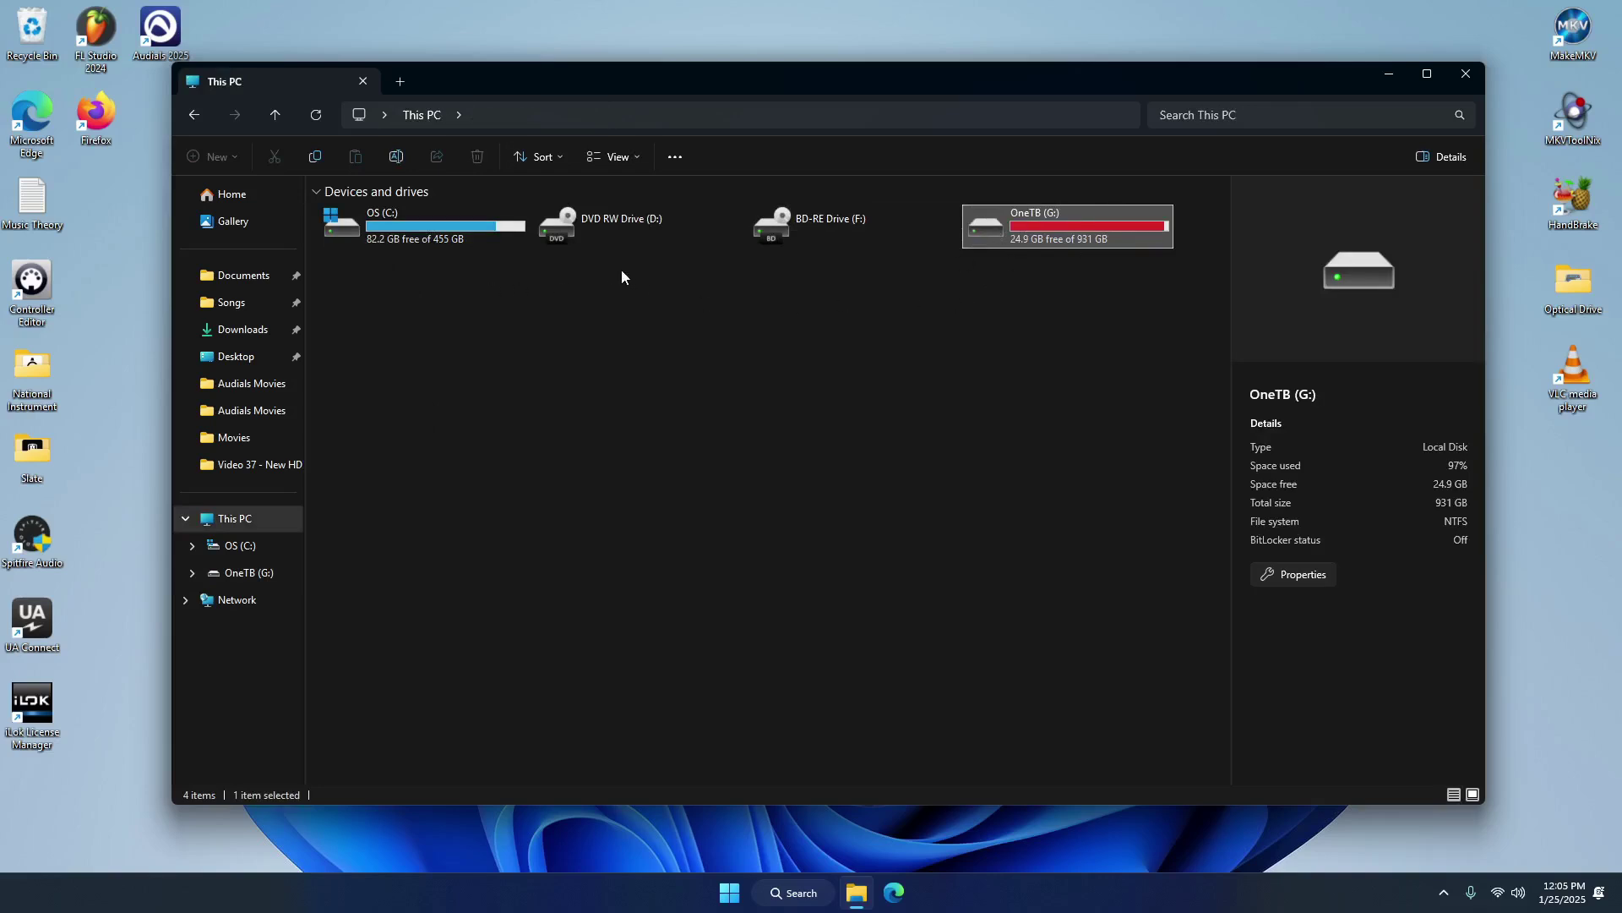
double_click(1029, 226)
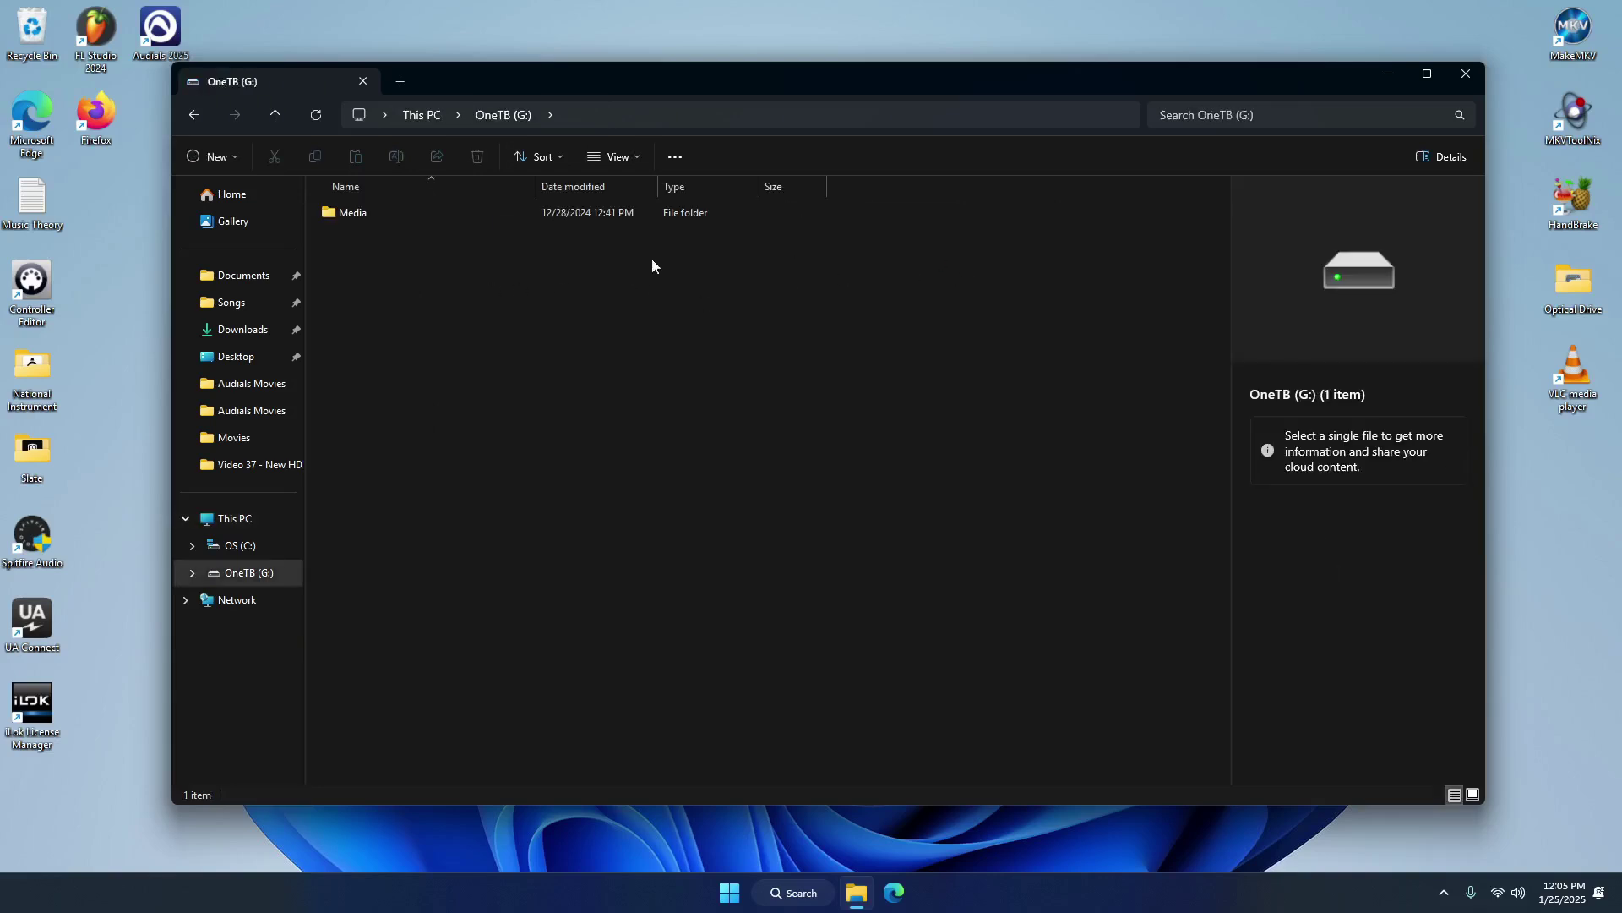
mouse_move(357, 216)
left_mouse_down()
mouse_move(489, 423)
mouse_move(454, 465)
mouse_move(404, 414)
mouse_move(365, 218)
left_mouse_up()
double_click(377, 212)
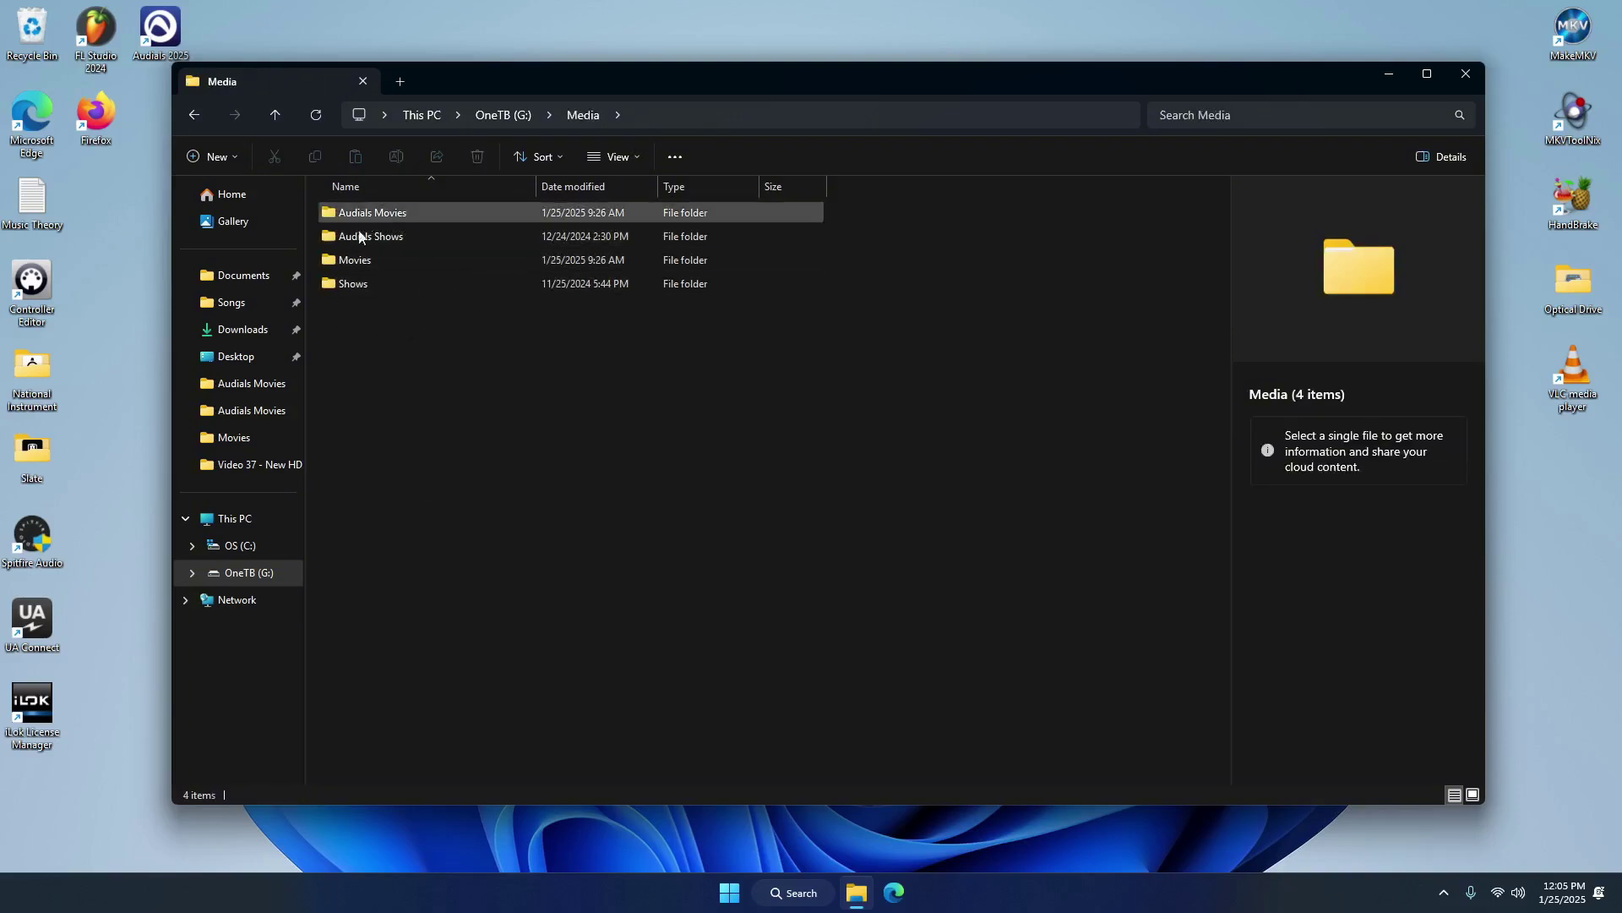
left_click(505, 115)
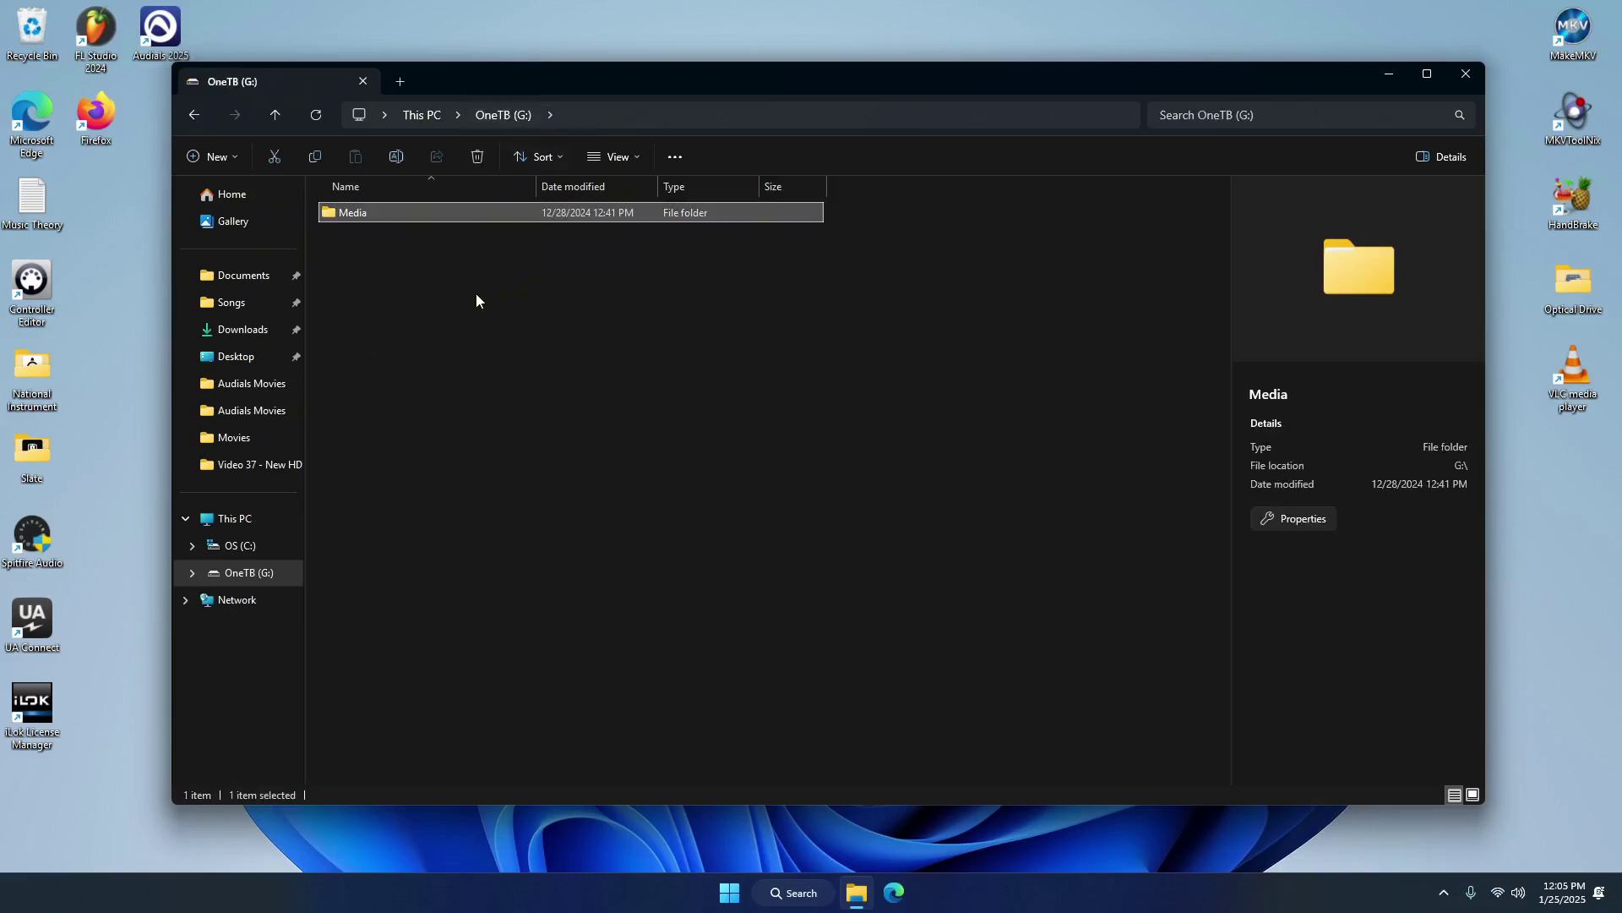
left_click(1475, 78)
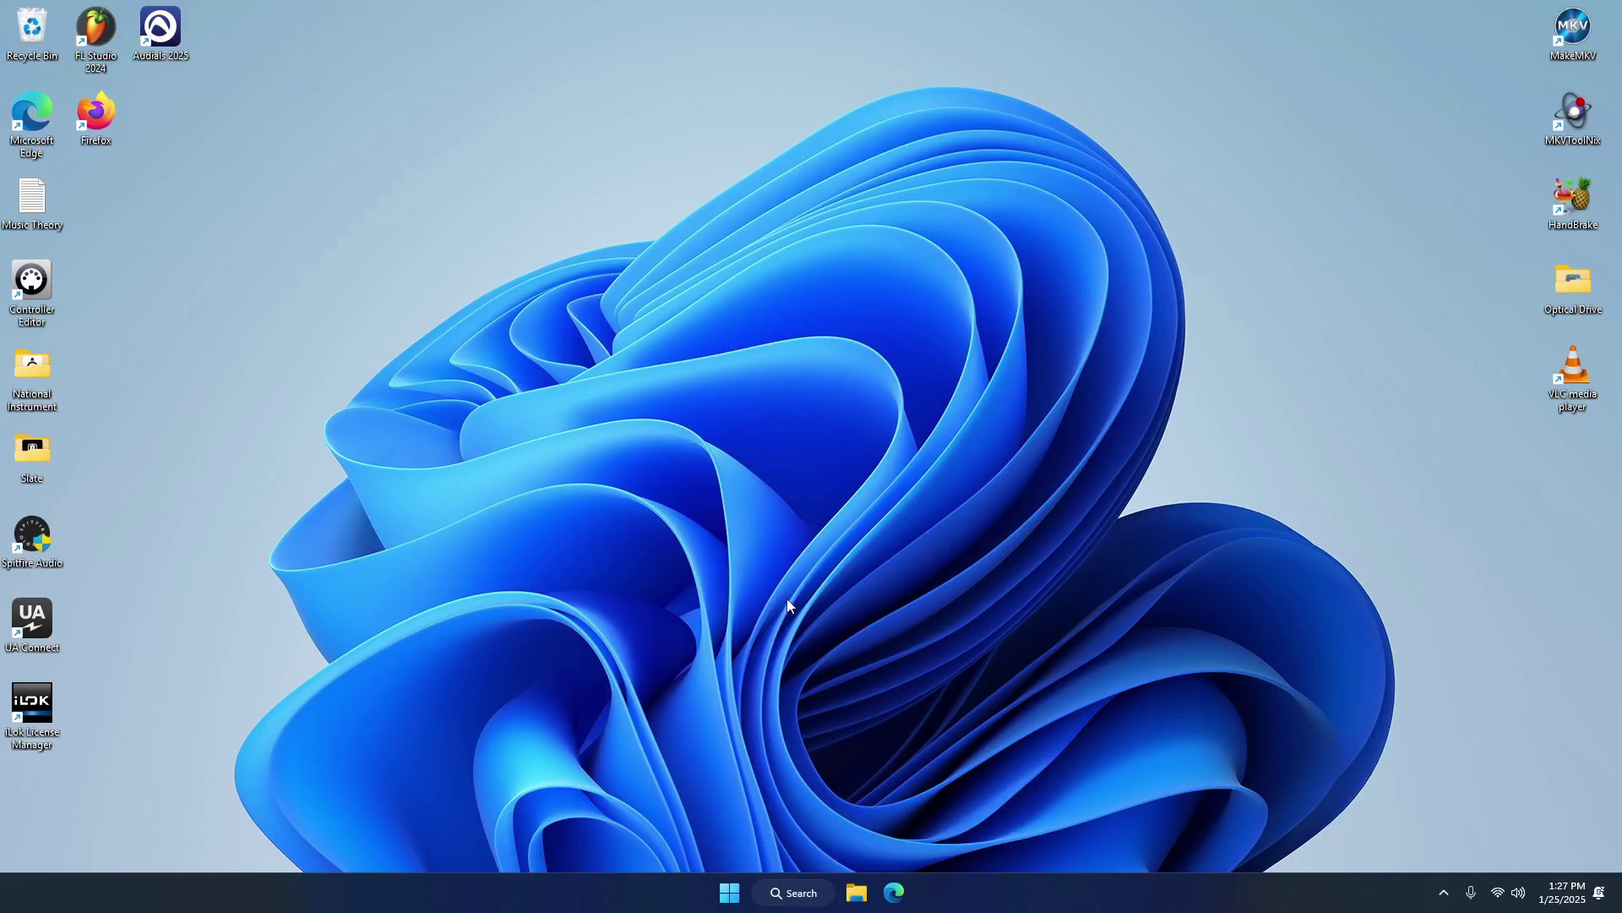
Show This PC's drives, including OS (C:) and OneTB (G:), in File Explorer, then open Start
left_click(859, 898)
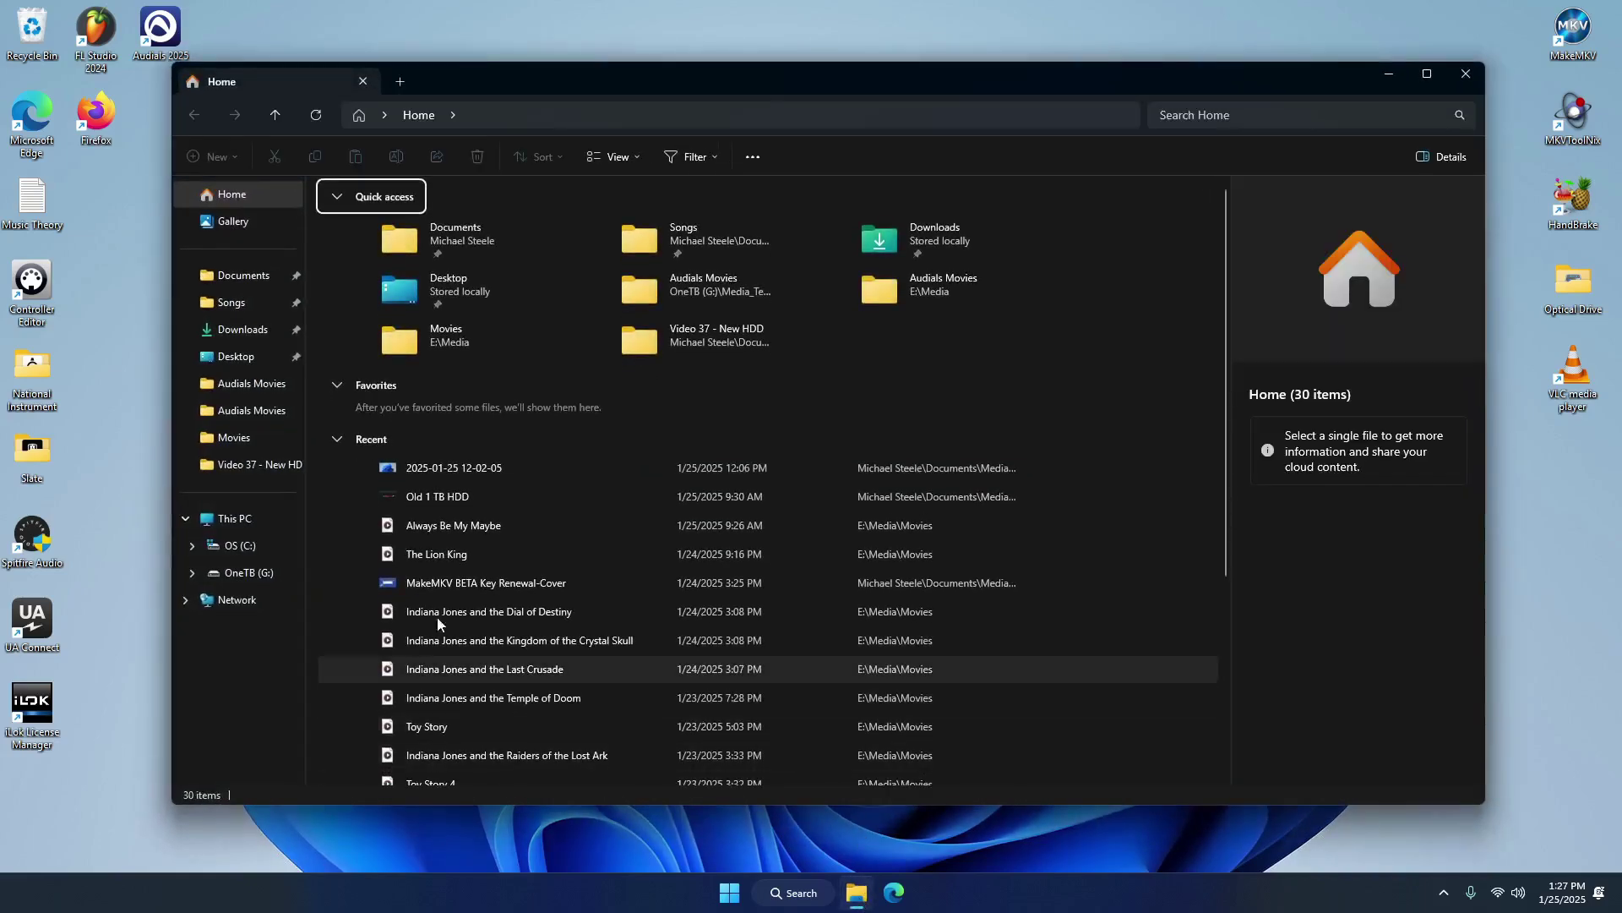
left_click(235, 523)
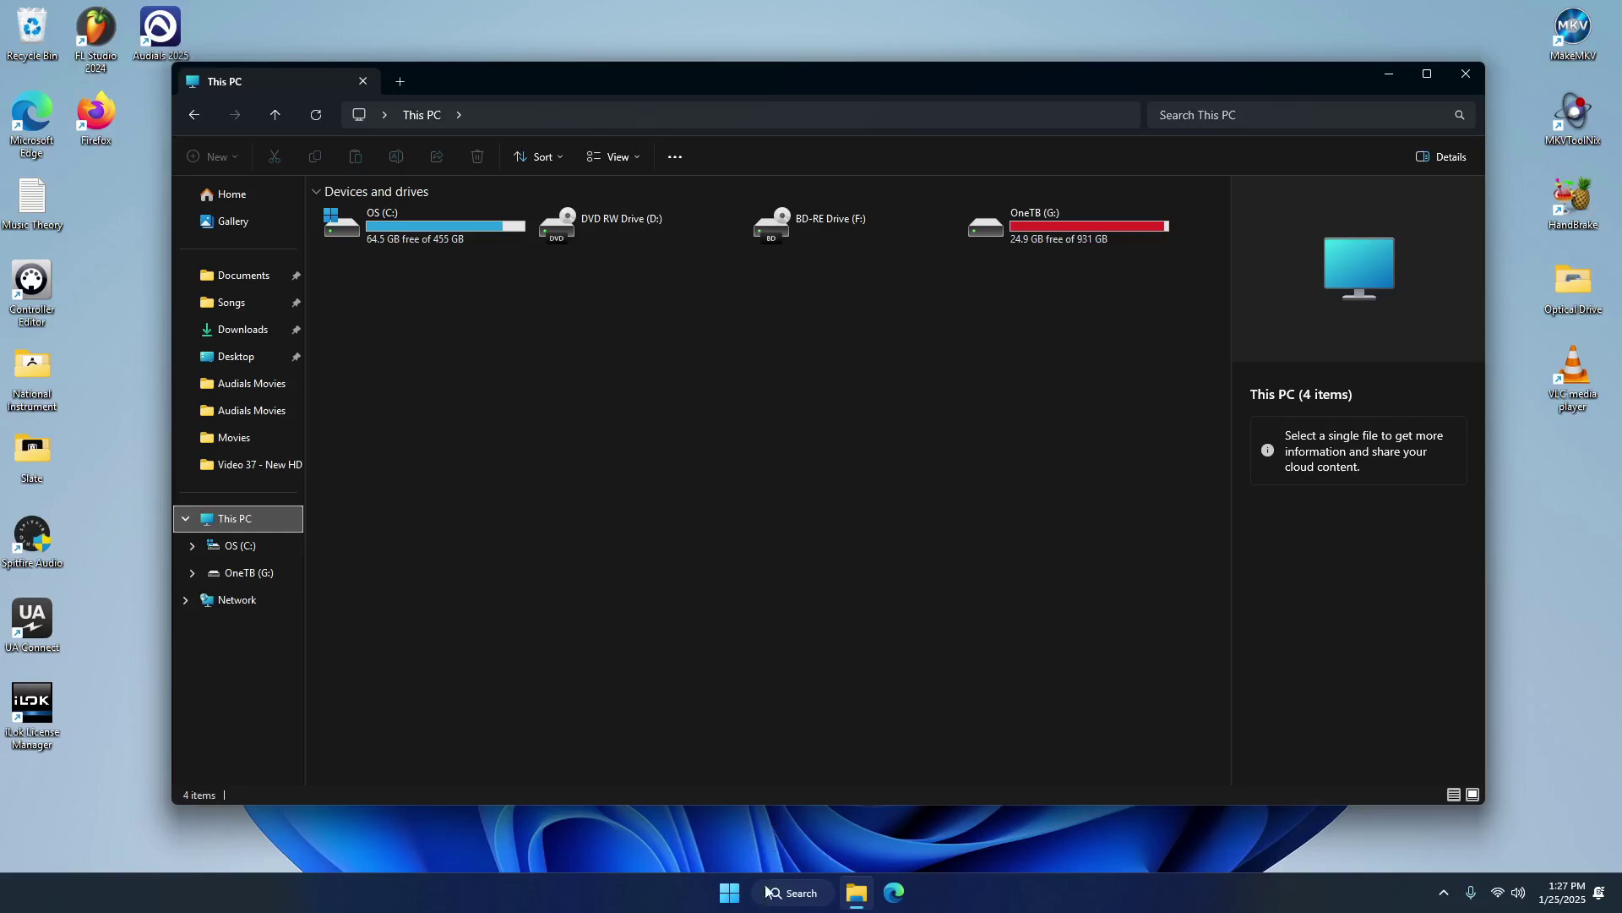
left_click(729, 892)
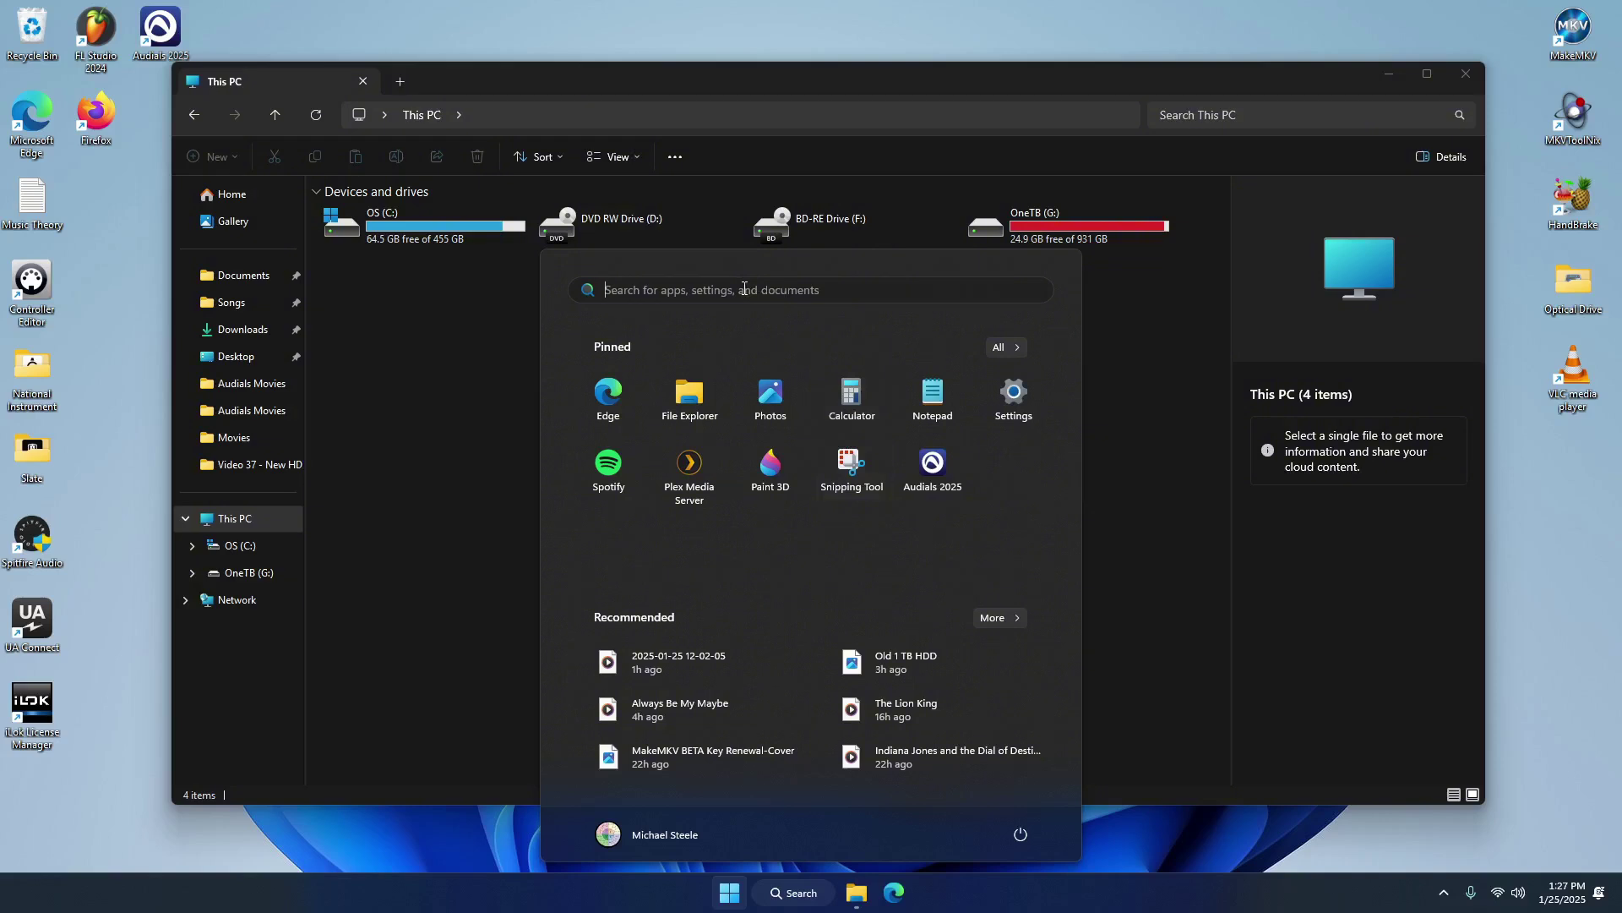
Open the Run box and change its command from services to diskmgmt.msc
type("run")
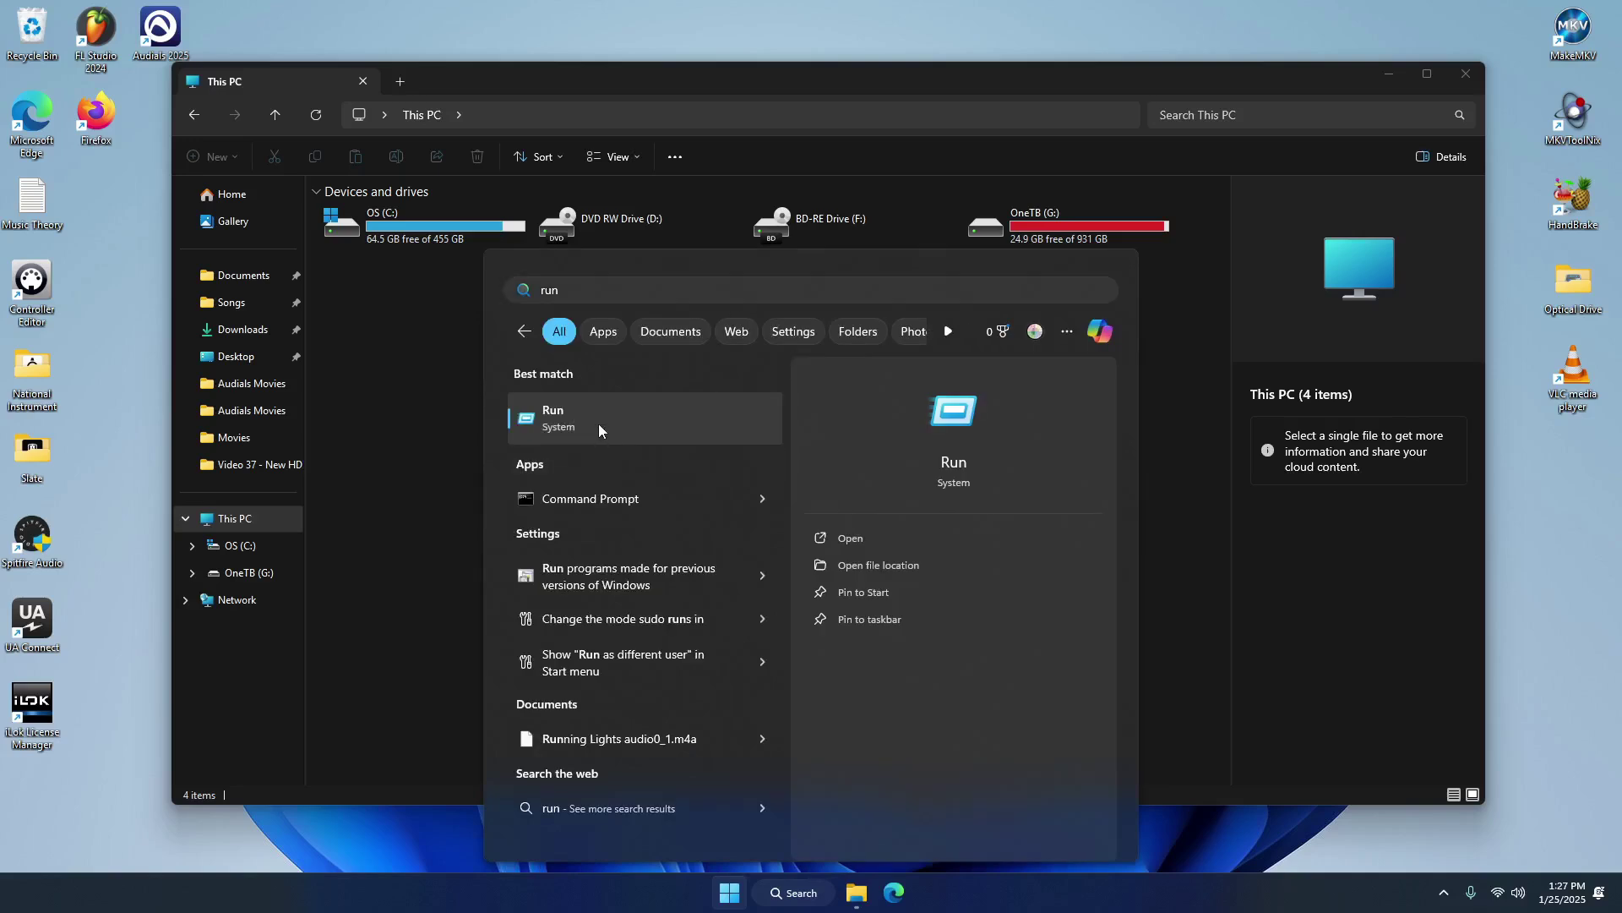
left_click(599, 424)
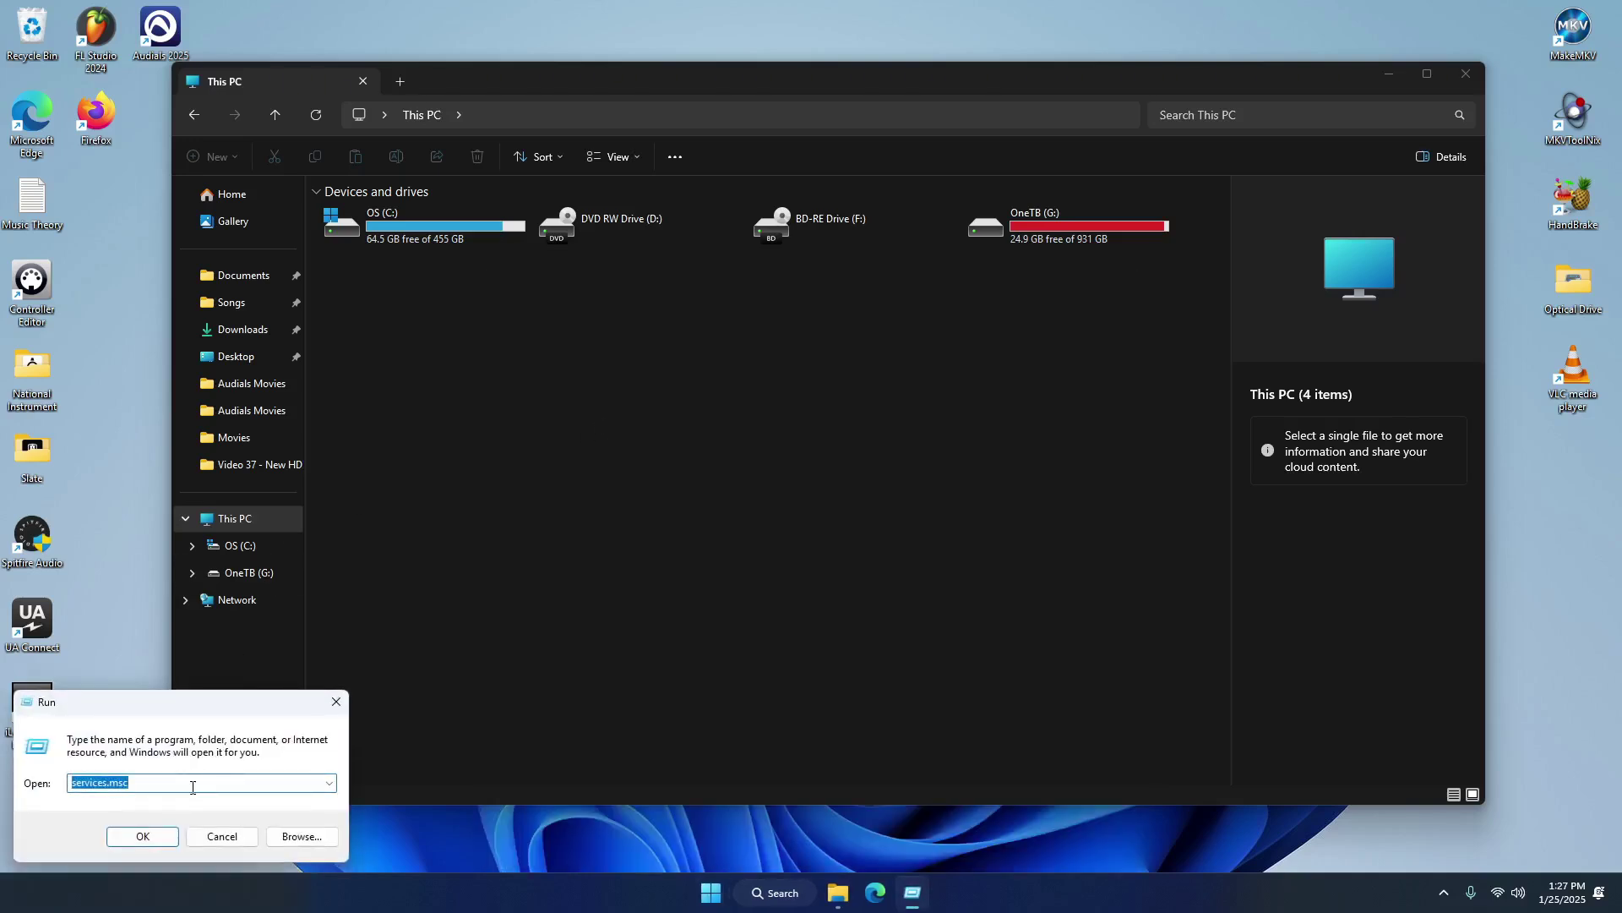
left_click(105, 783)
left_click_drag(107, 784, 47, 782)
type("diskmgmt")
Launch Disk Management and initialize the 7452.02 GB Disk 1 as GPT
left_click(143, 836)
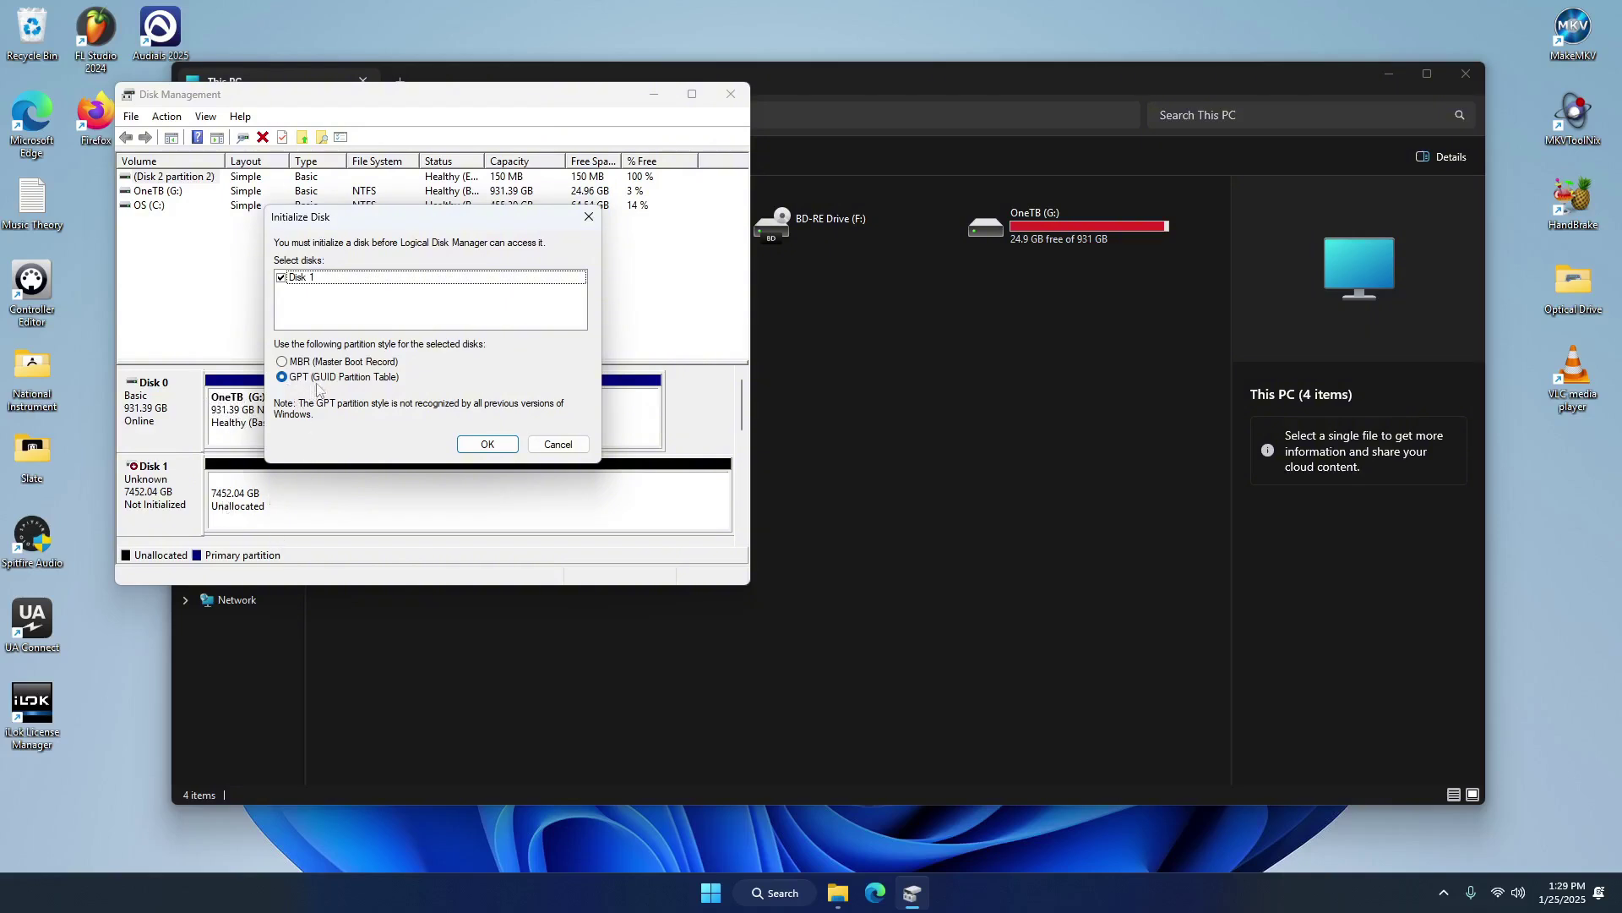
left_click(487, 444)
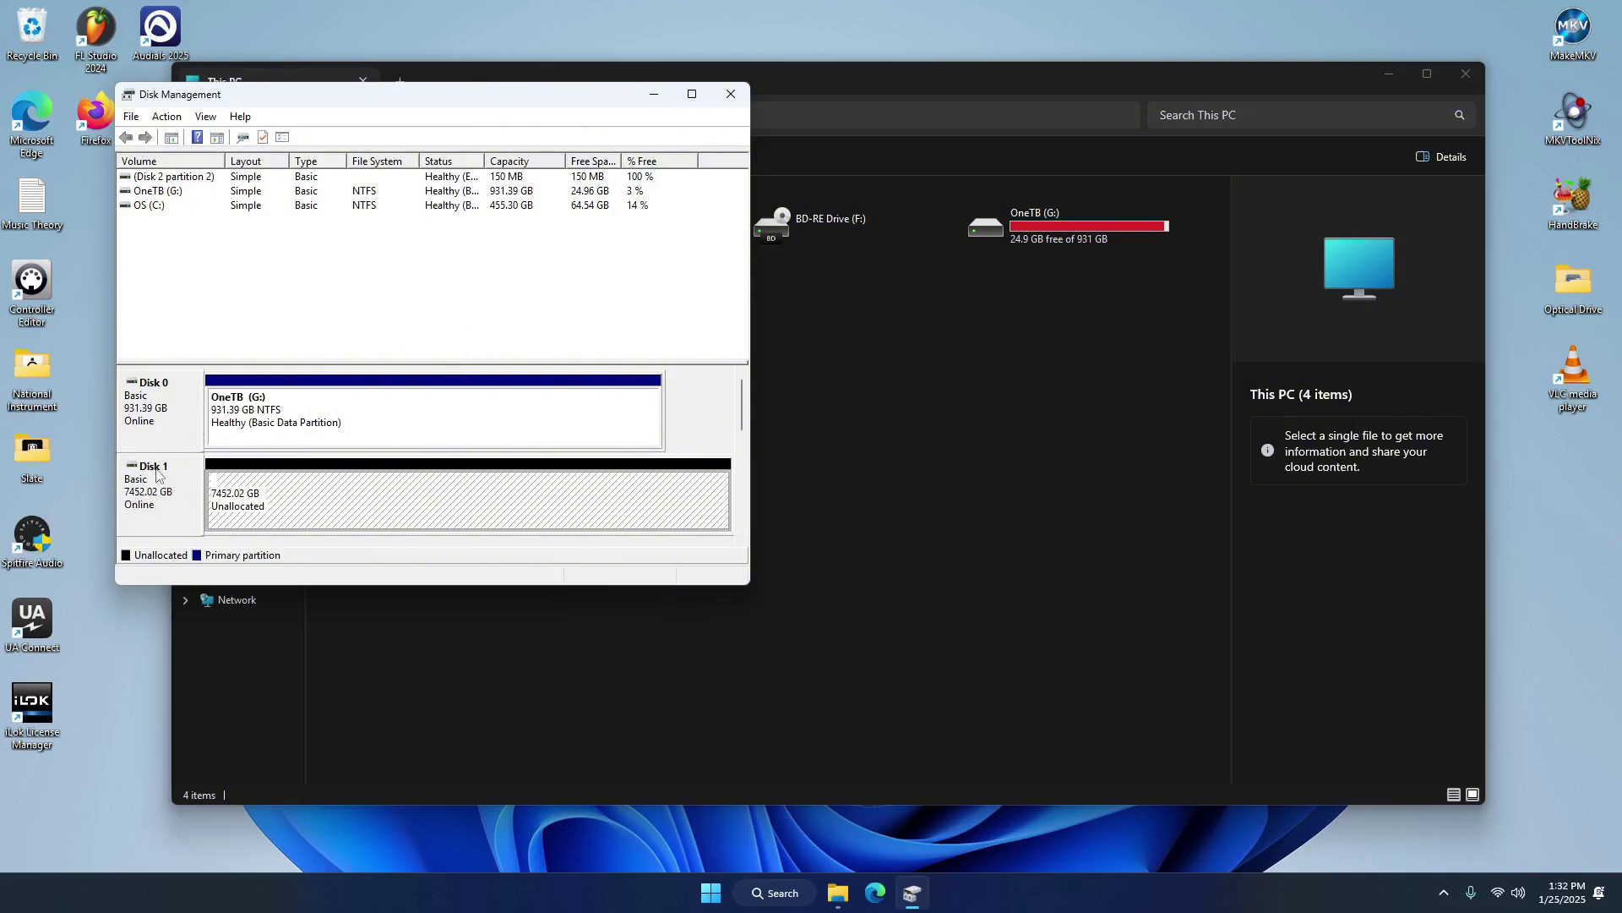
Start the New Simple Volume wizard on Disk 1's 7452.02 GB unallocated space
right_click(156, 475)
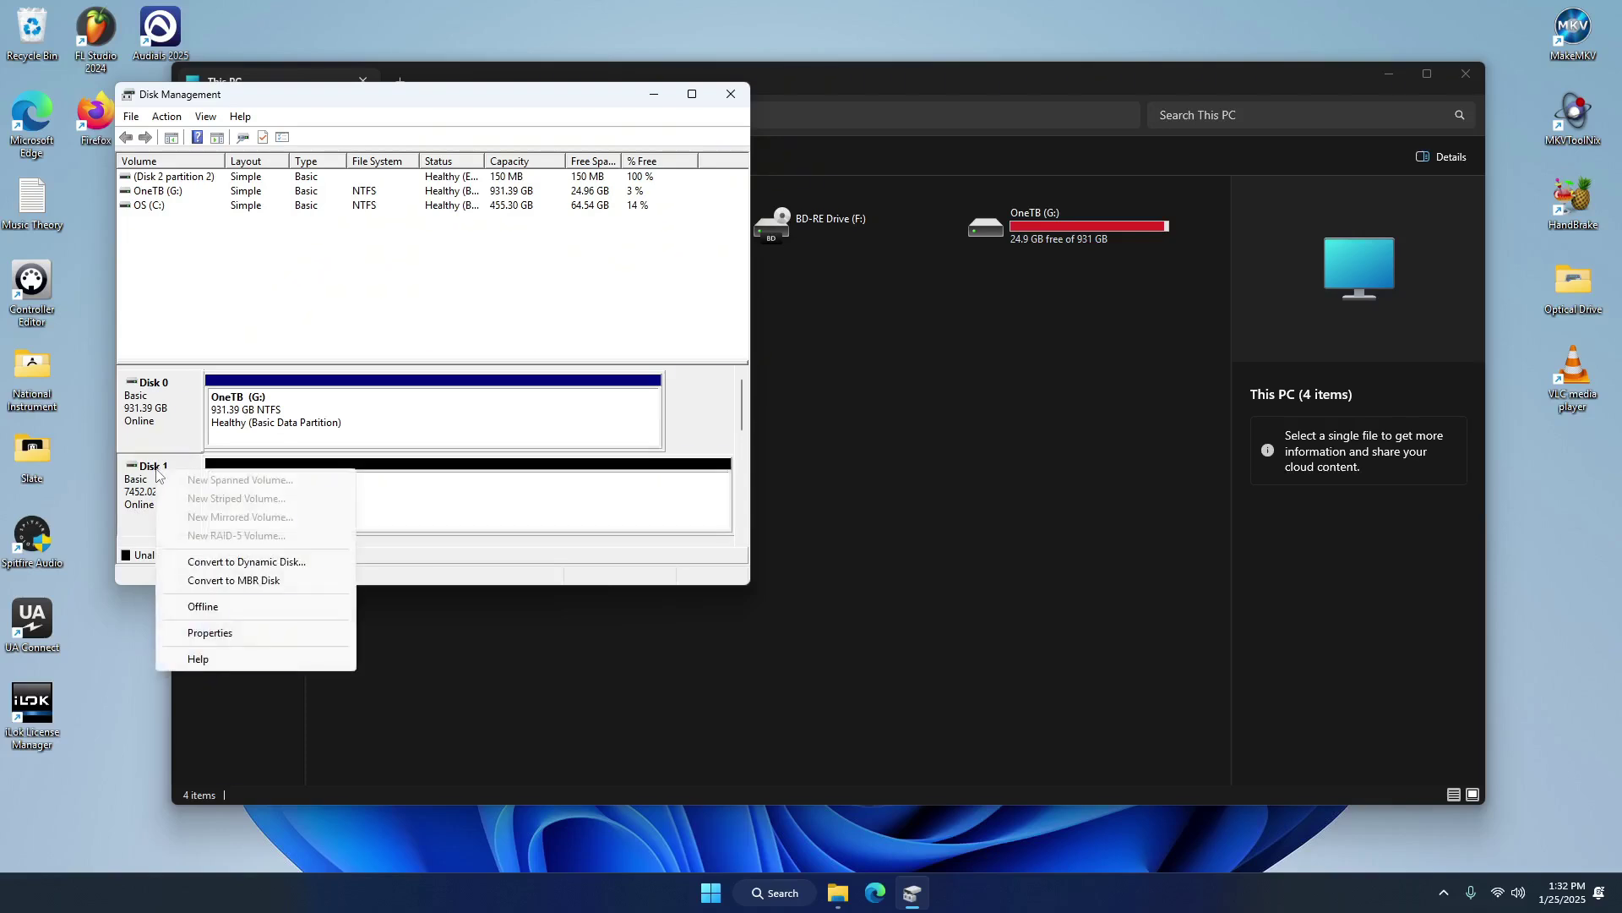
left_click(148, 471)
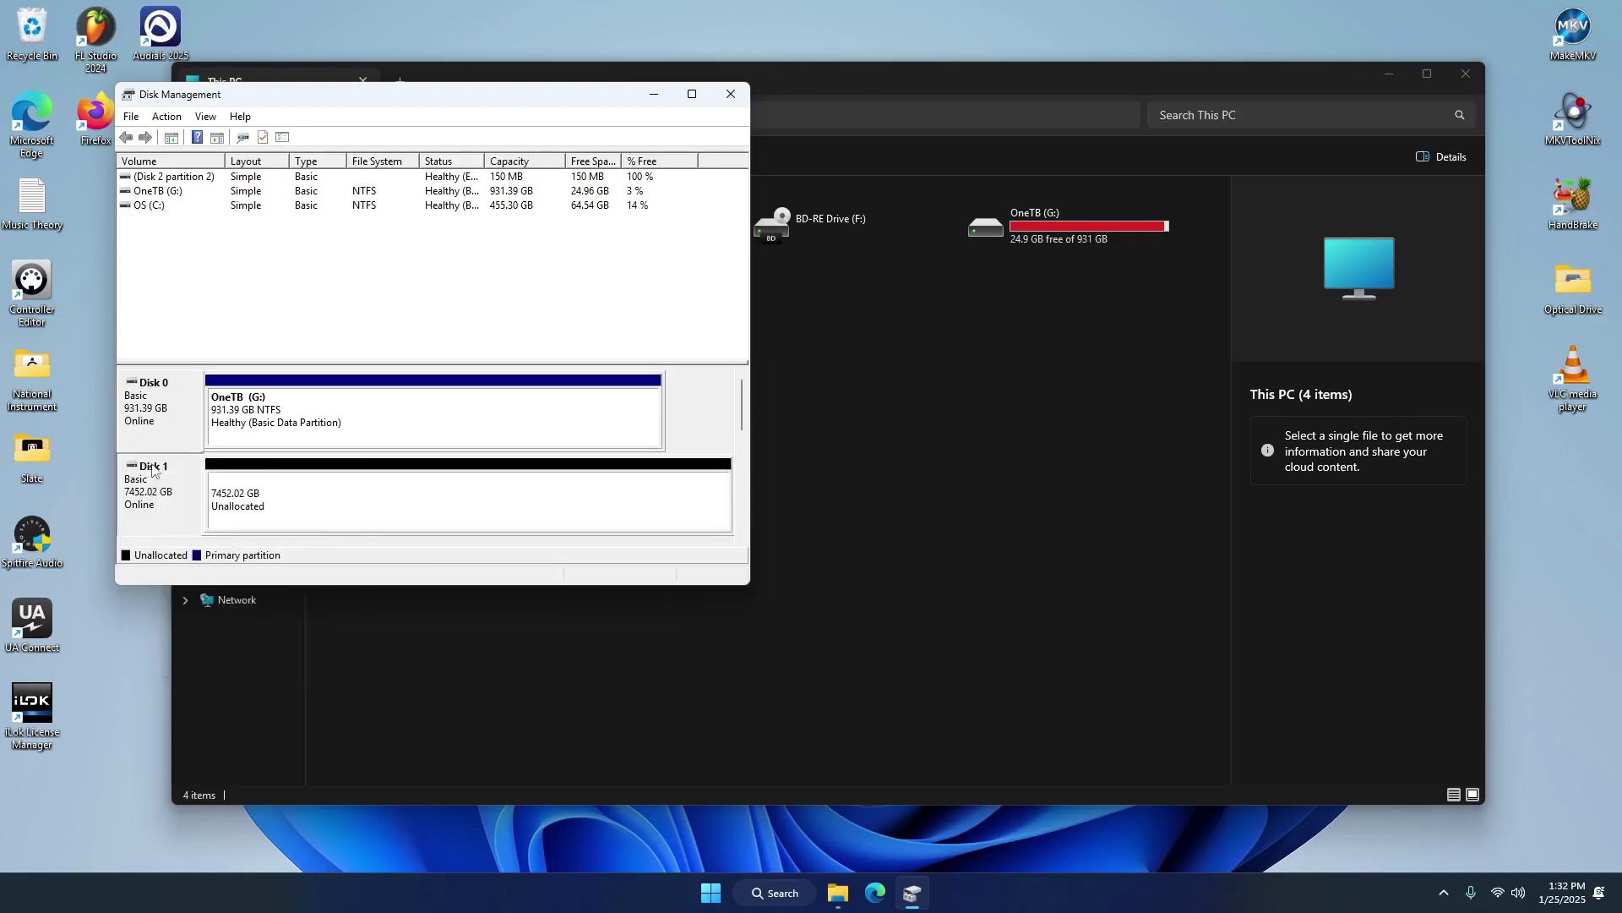
right_click(239, 498)
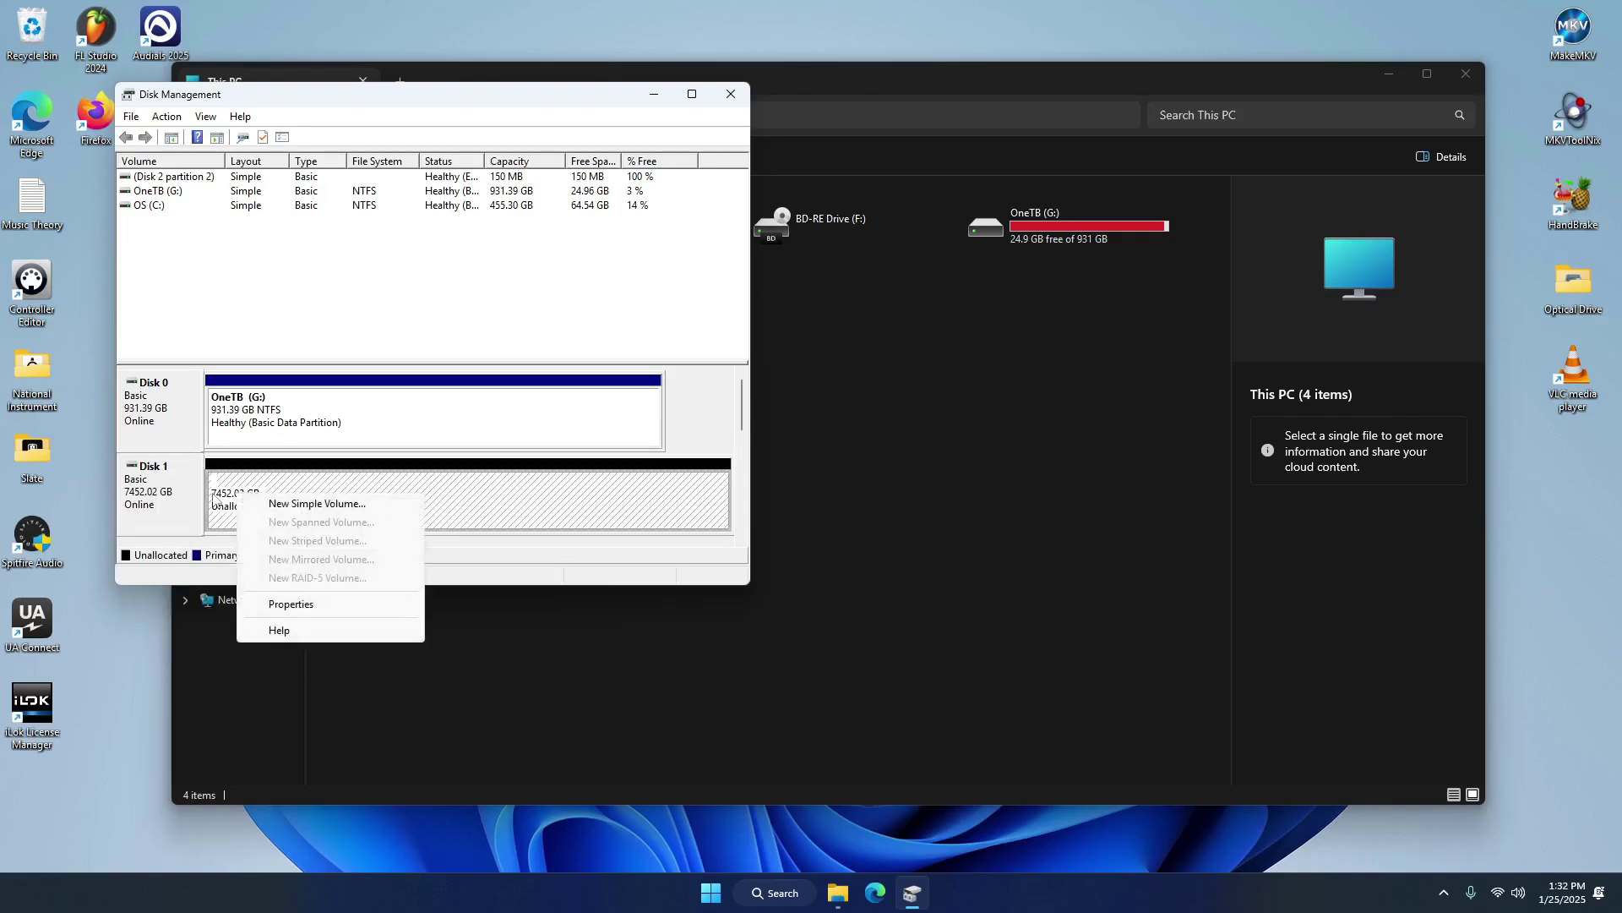
right_click(223, 487)
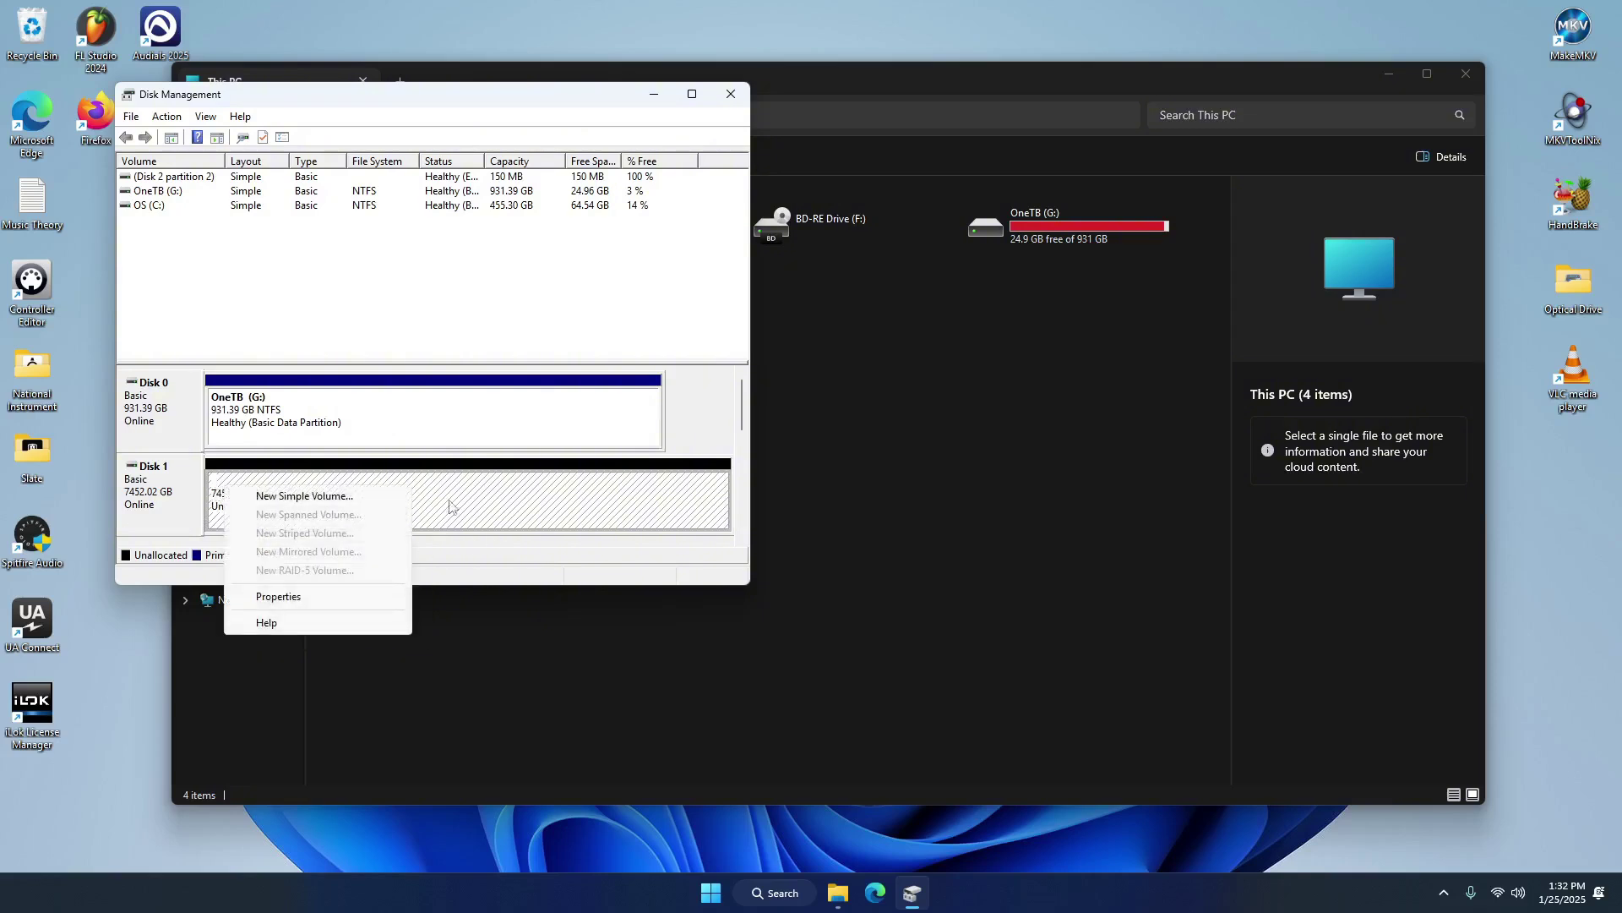
left_click(551, 526)
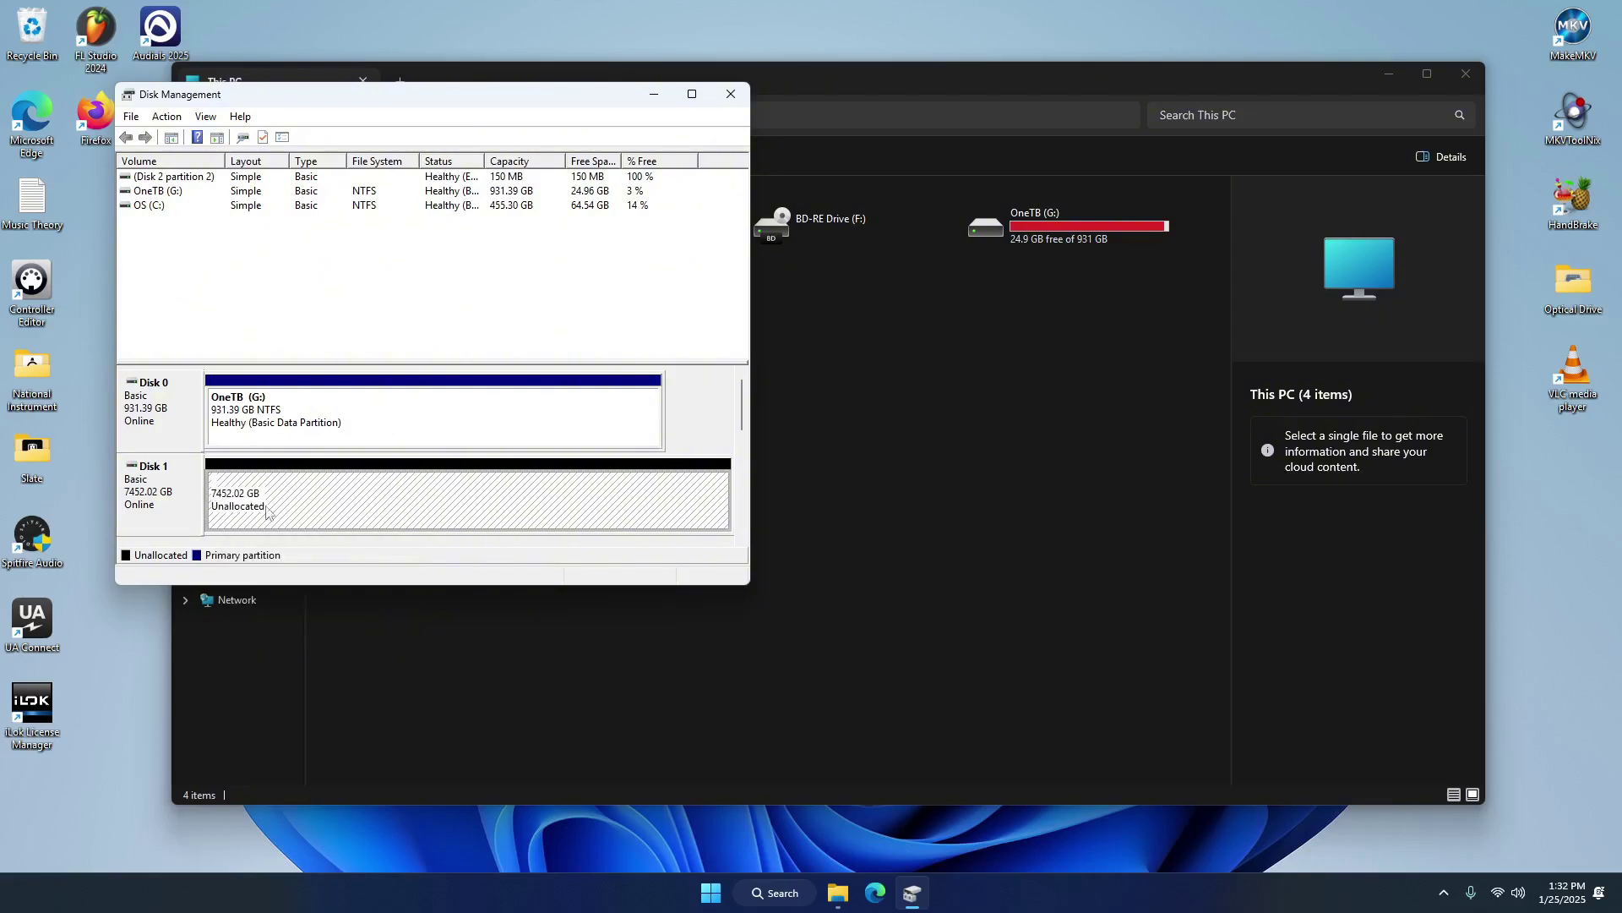
right_click(252, 492)
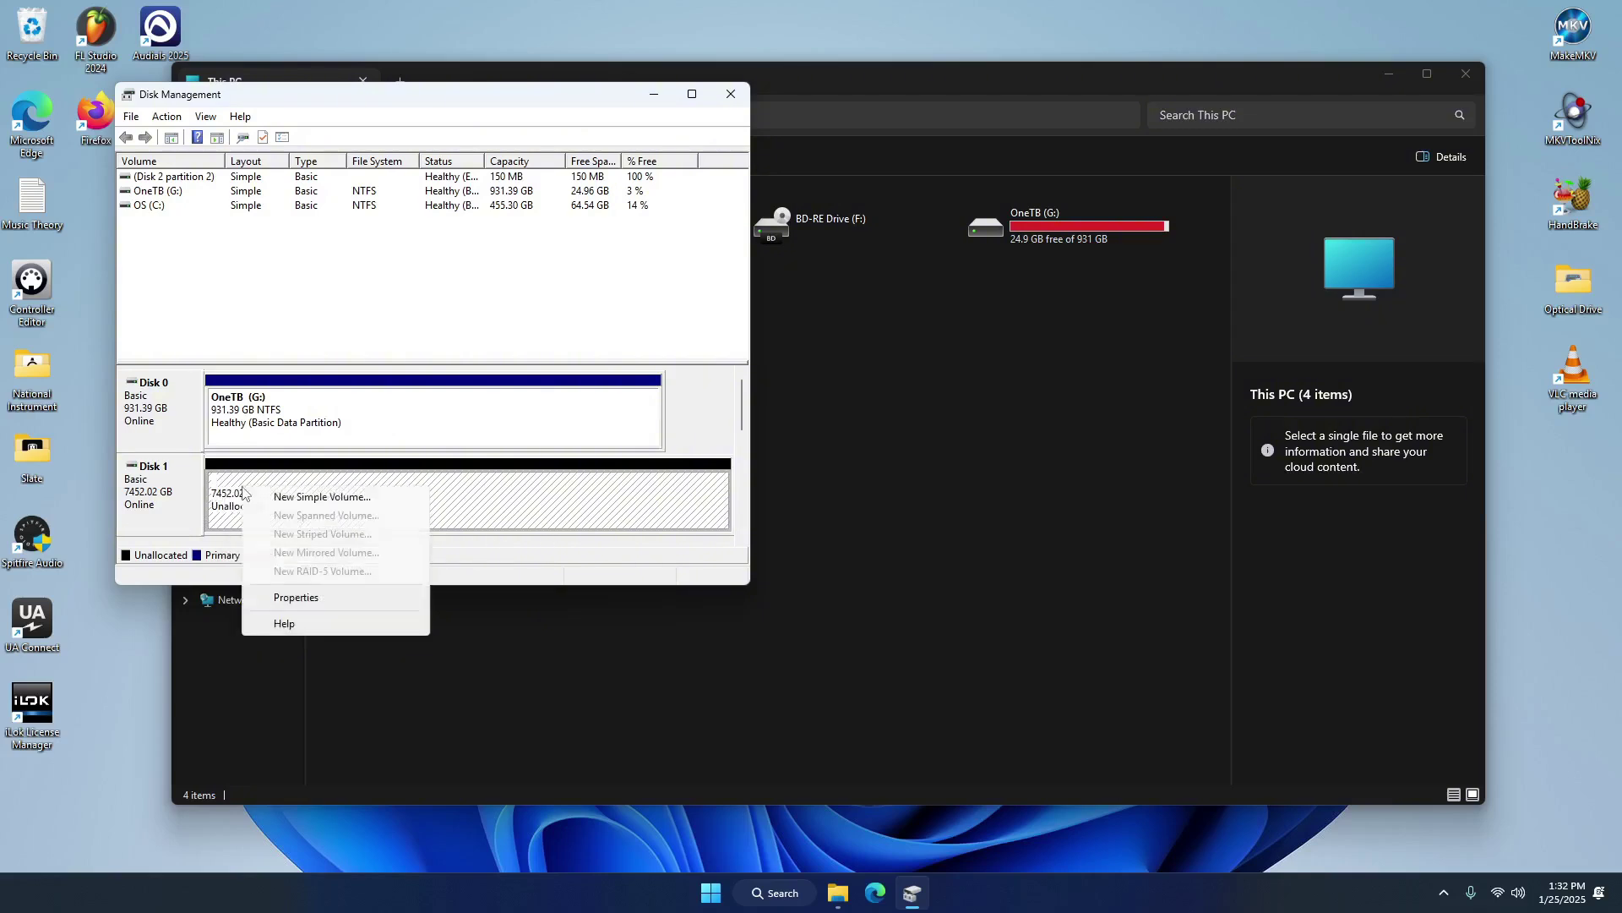
left_click(312, 497)
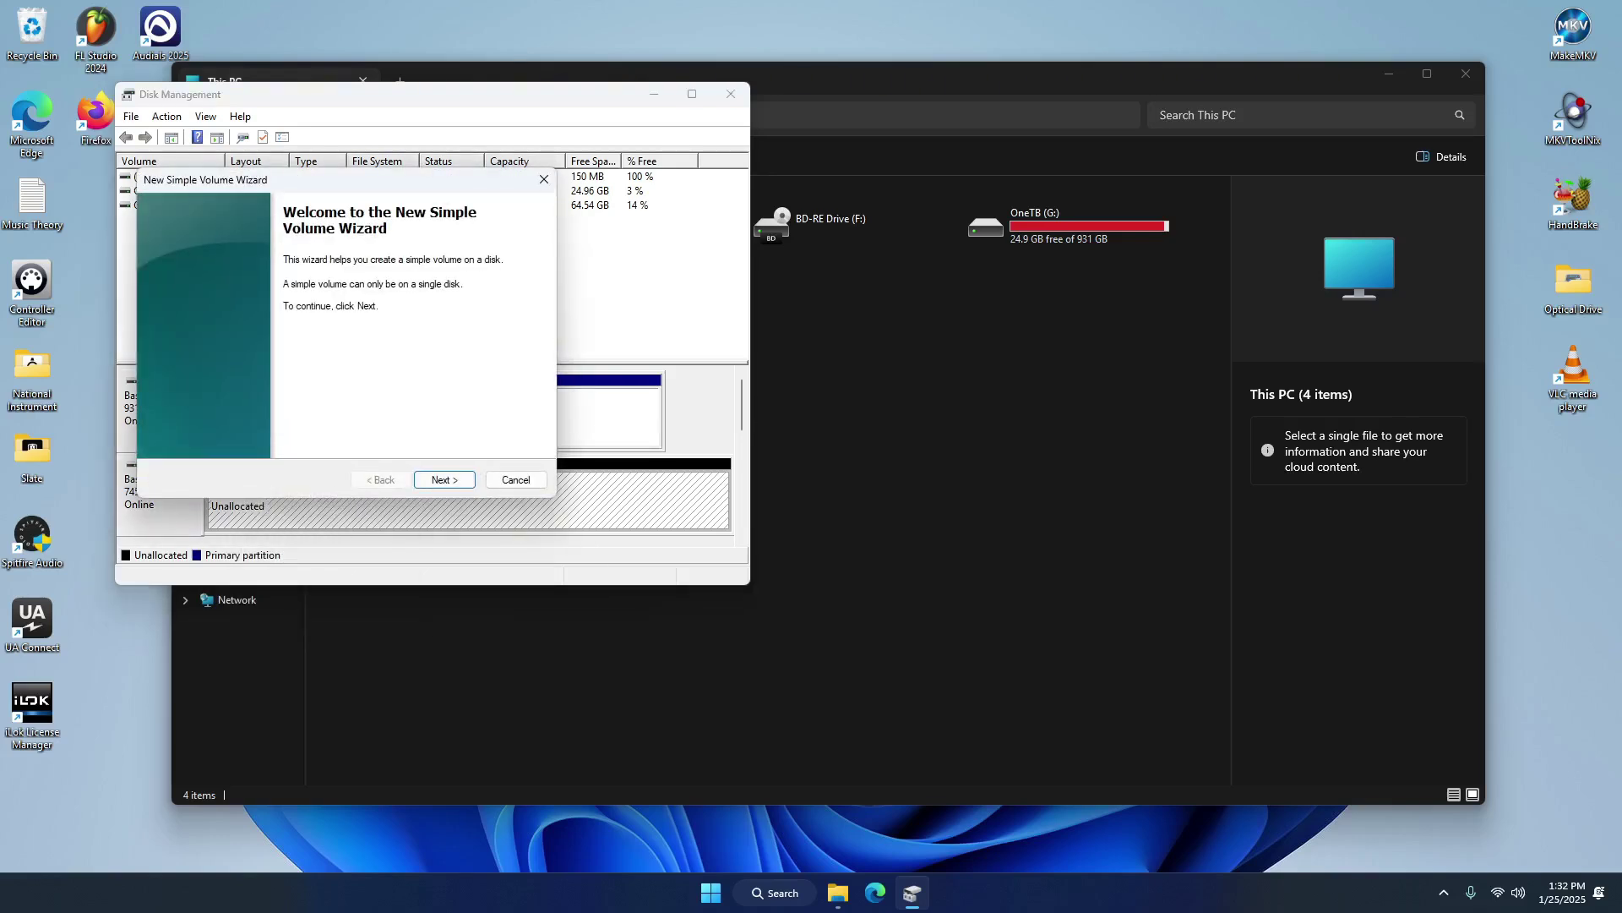
Set the volume to the full 7630868 MB, drive letter E, NTFS quick format, label DATA
left_click(446, 479)
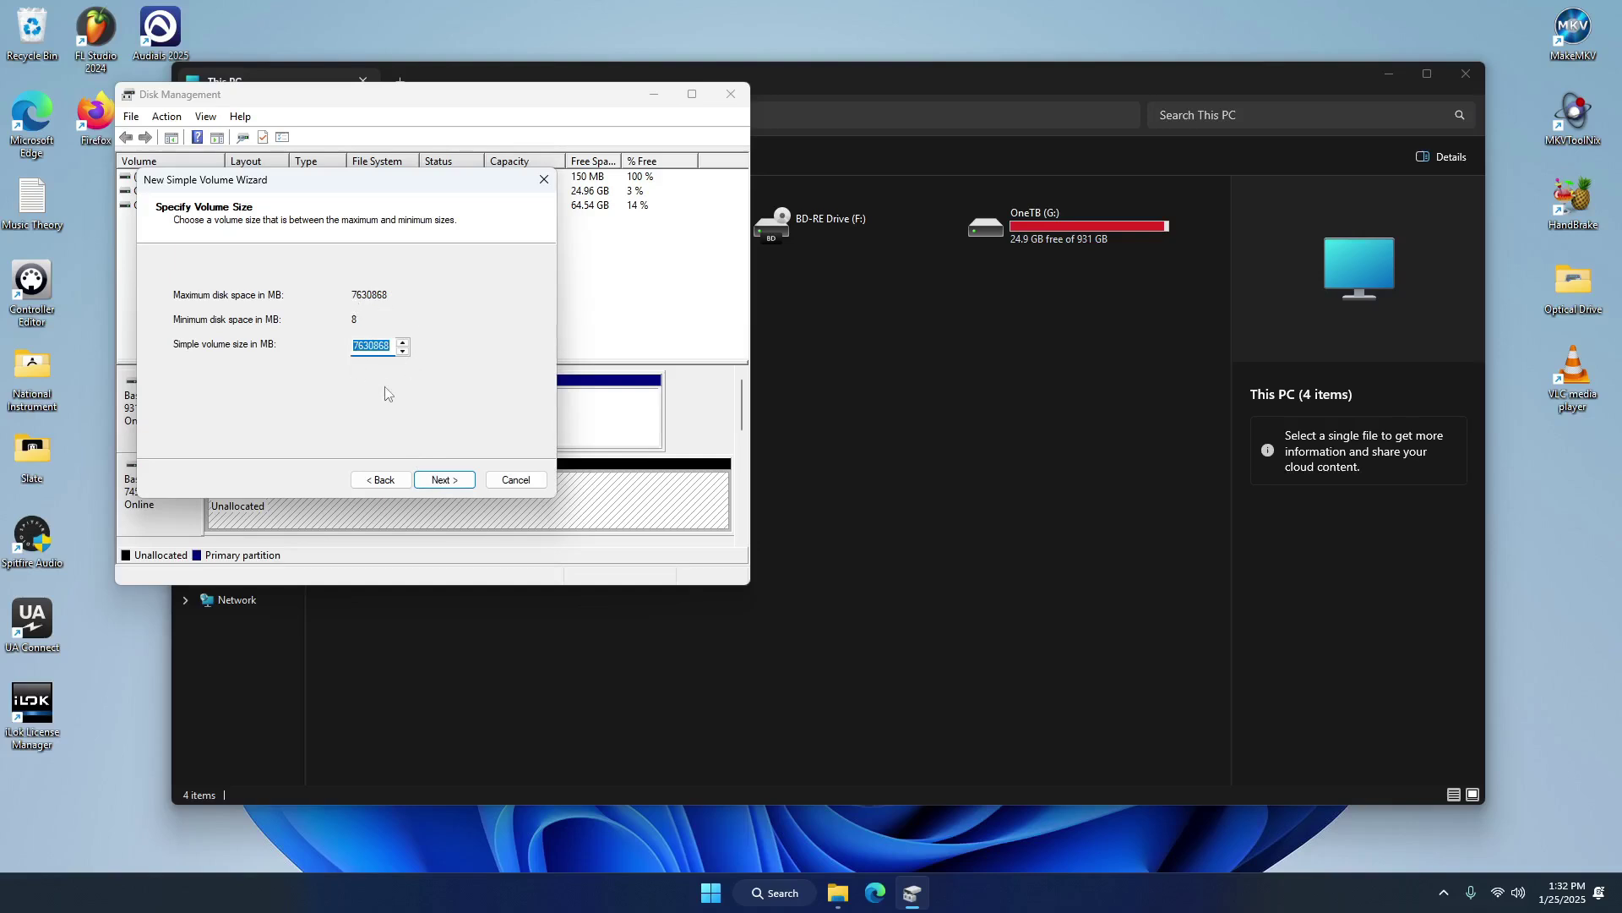
left_click(445, 481)
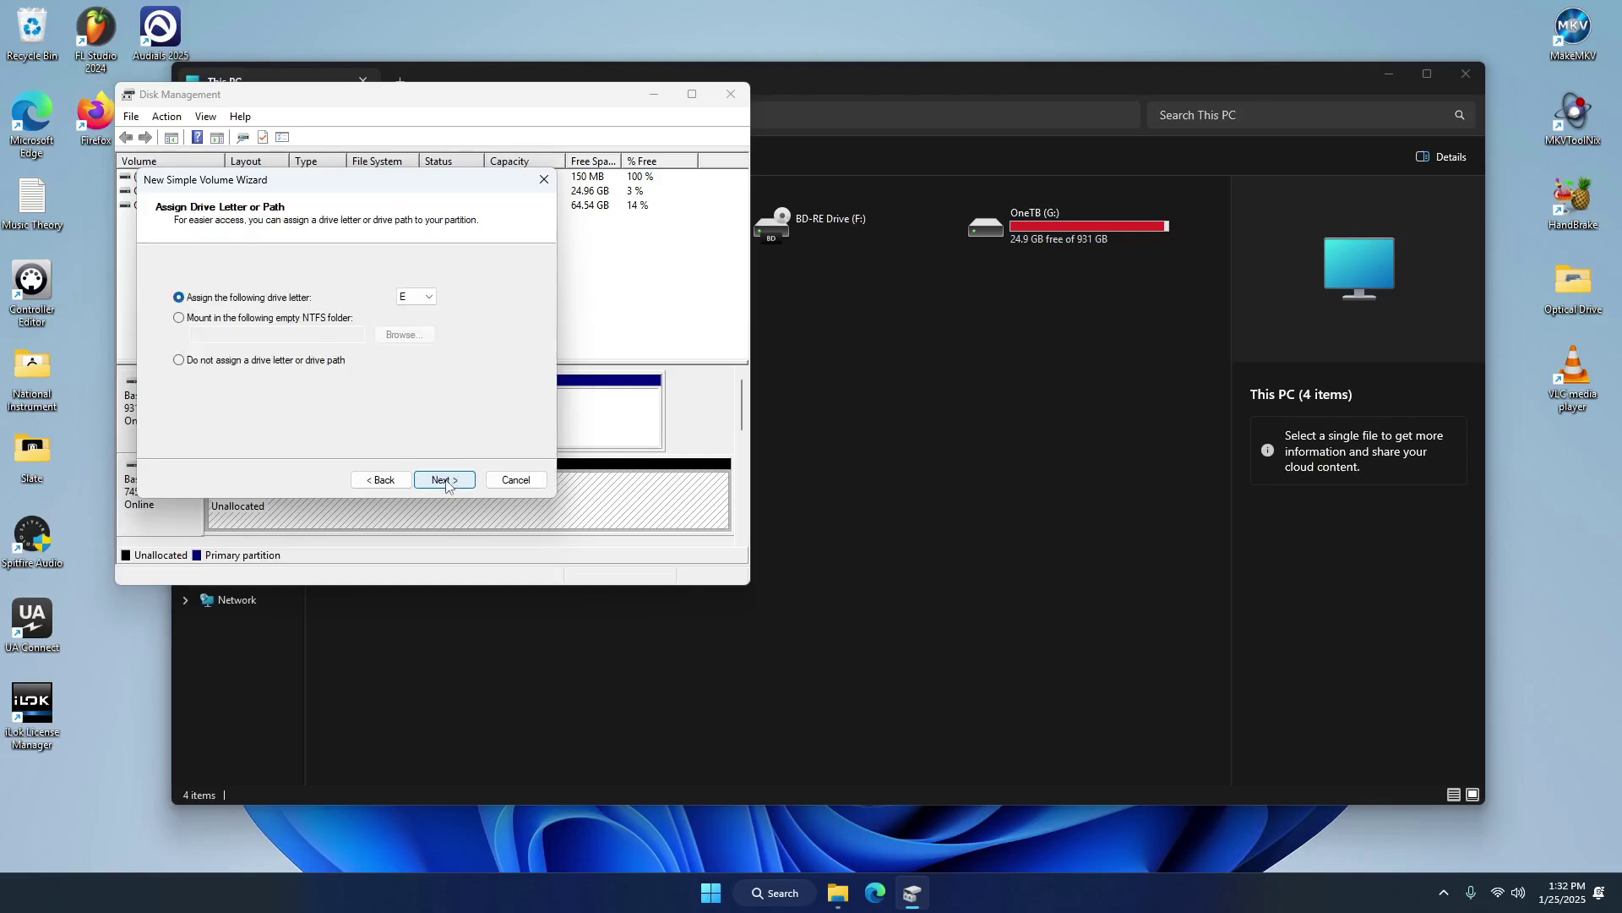
left_click(430, 299)
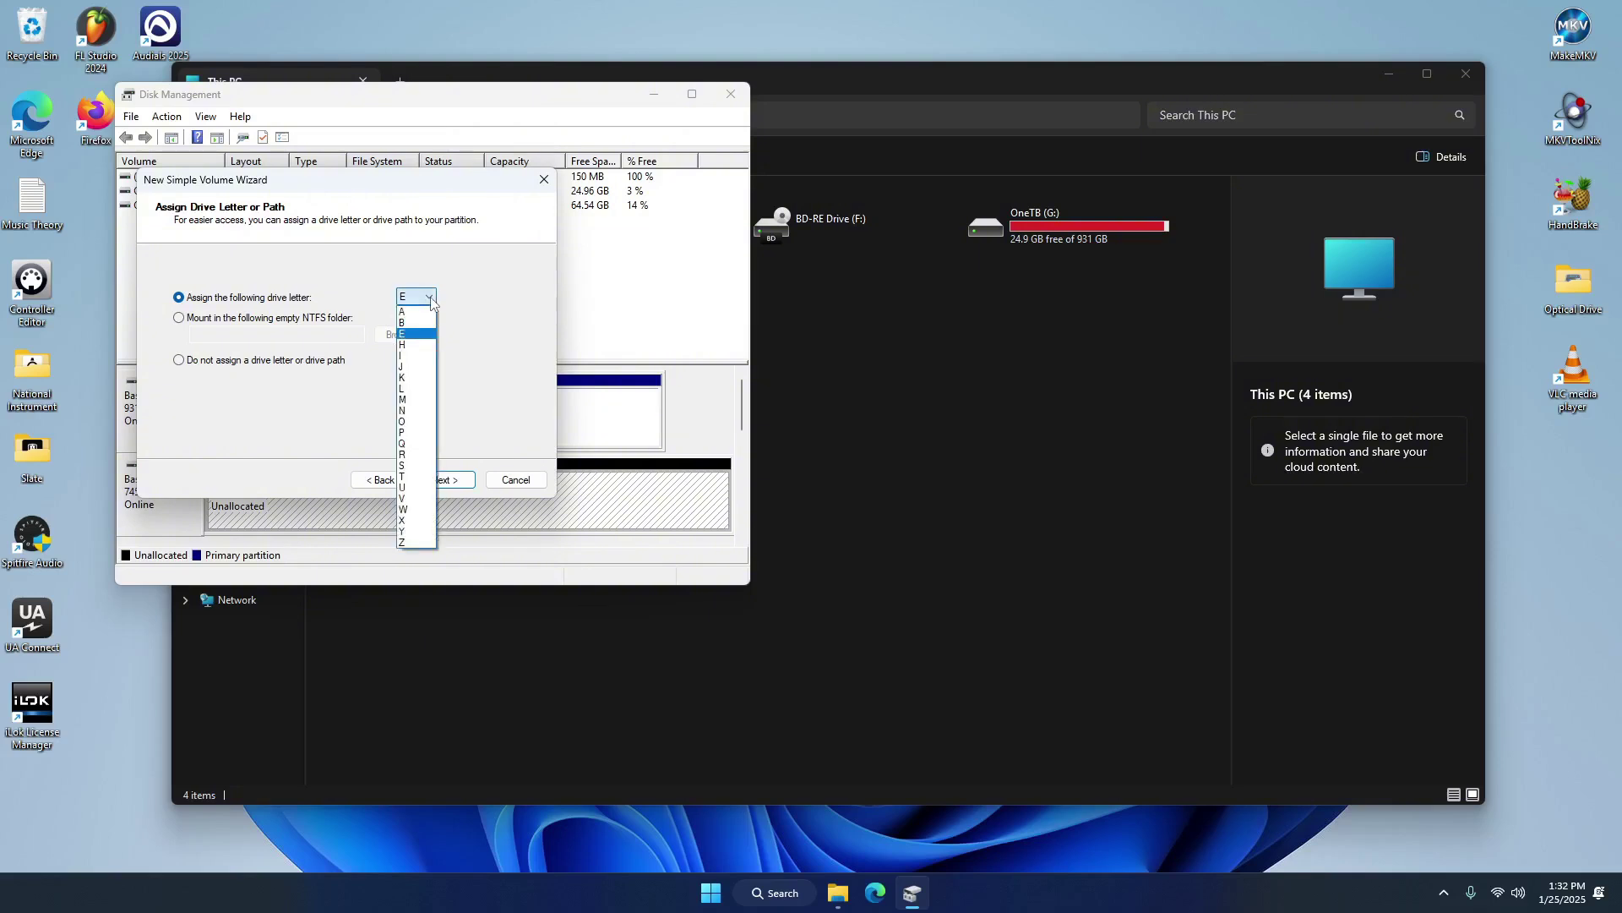
left_click(413, 334)
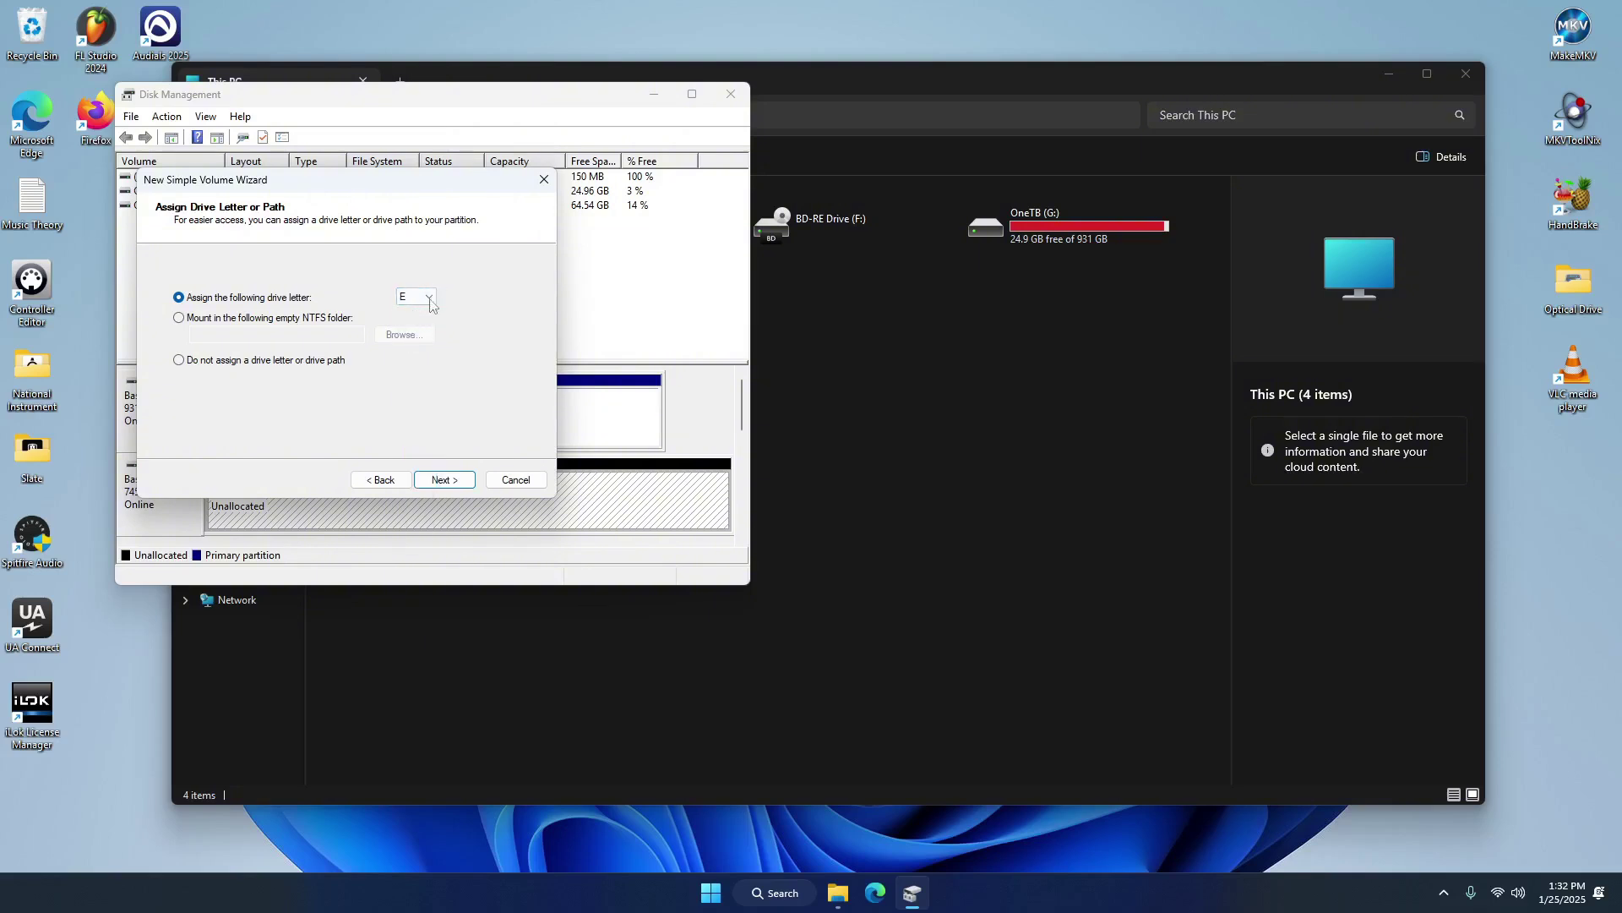
left_click(447, 480)
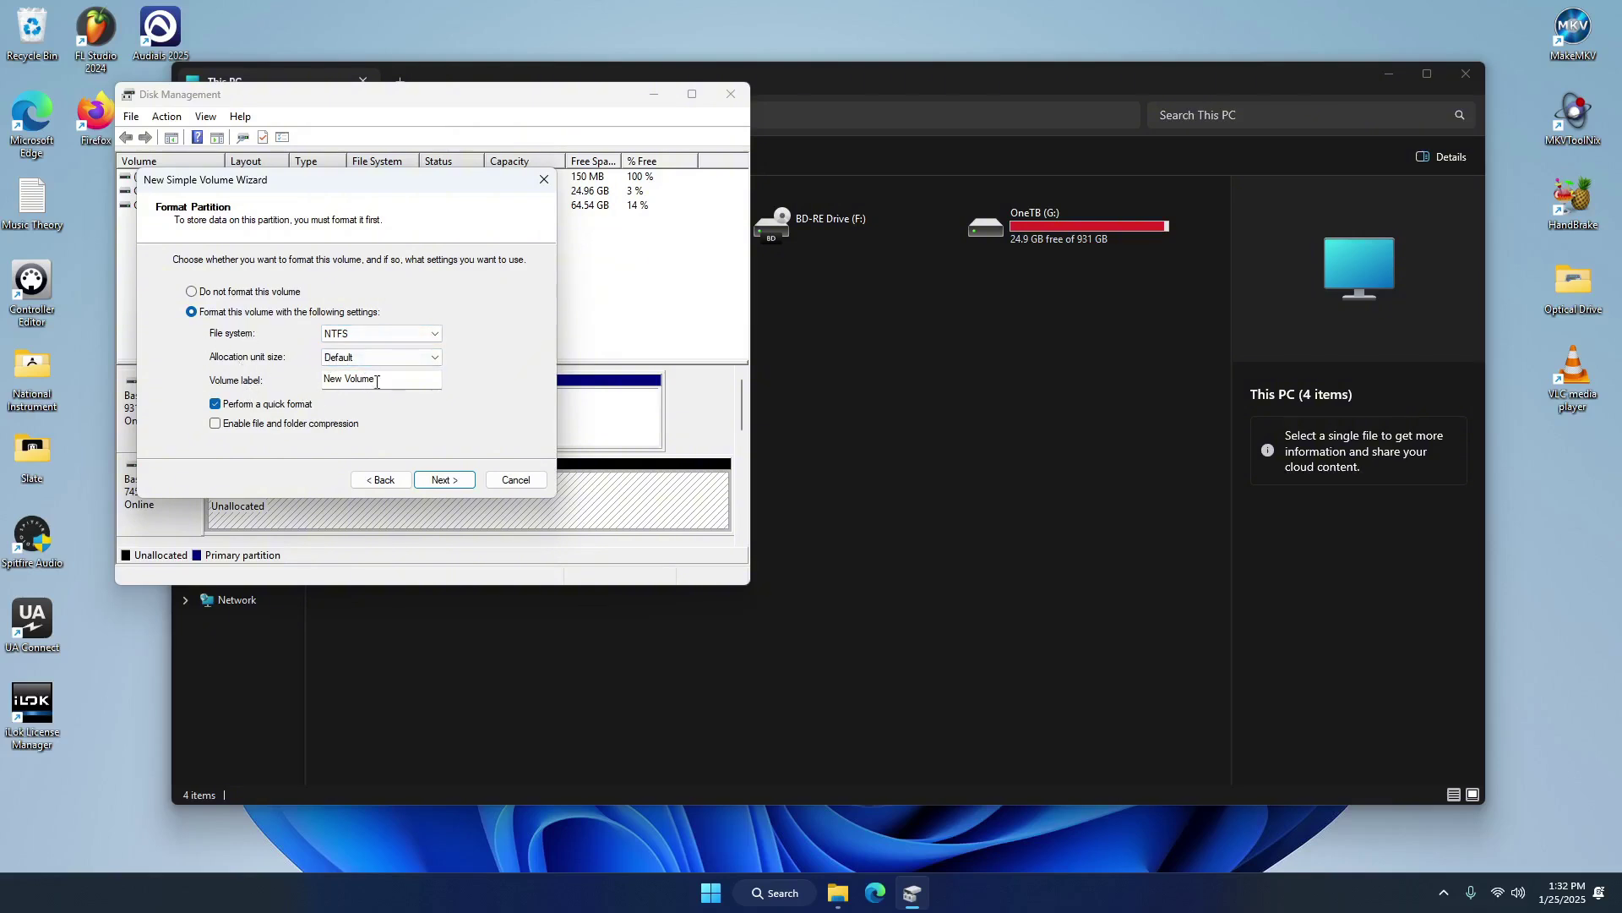
left_click_drag(379, 381, 283, 387)
type("DATA")
left_click(447, 480)
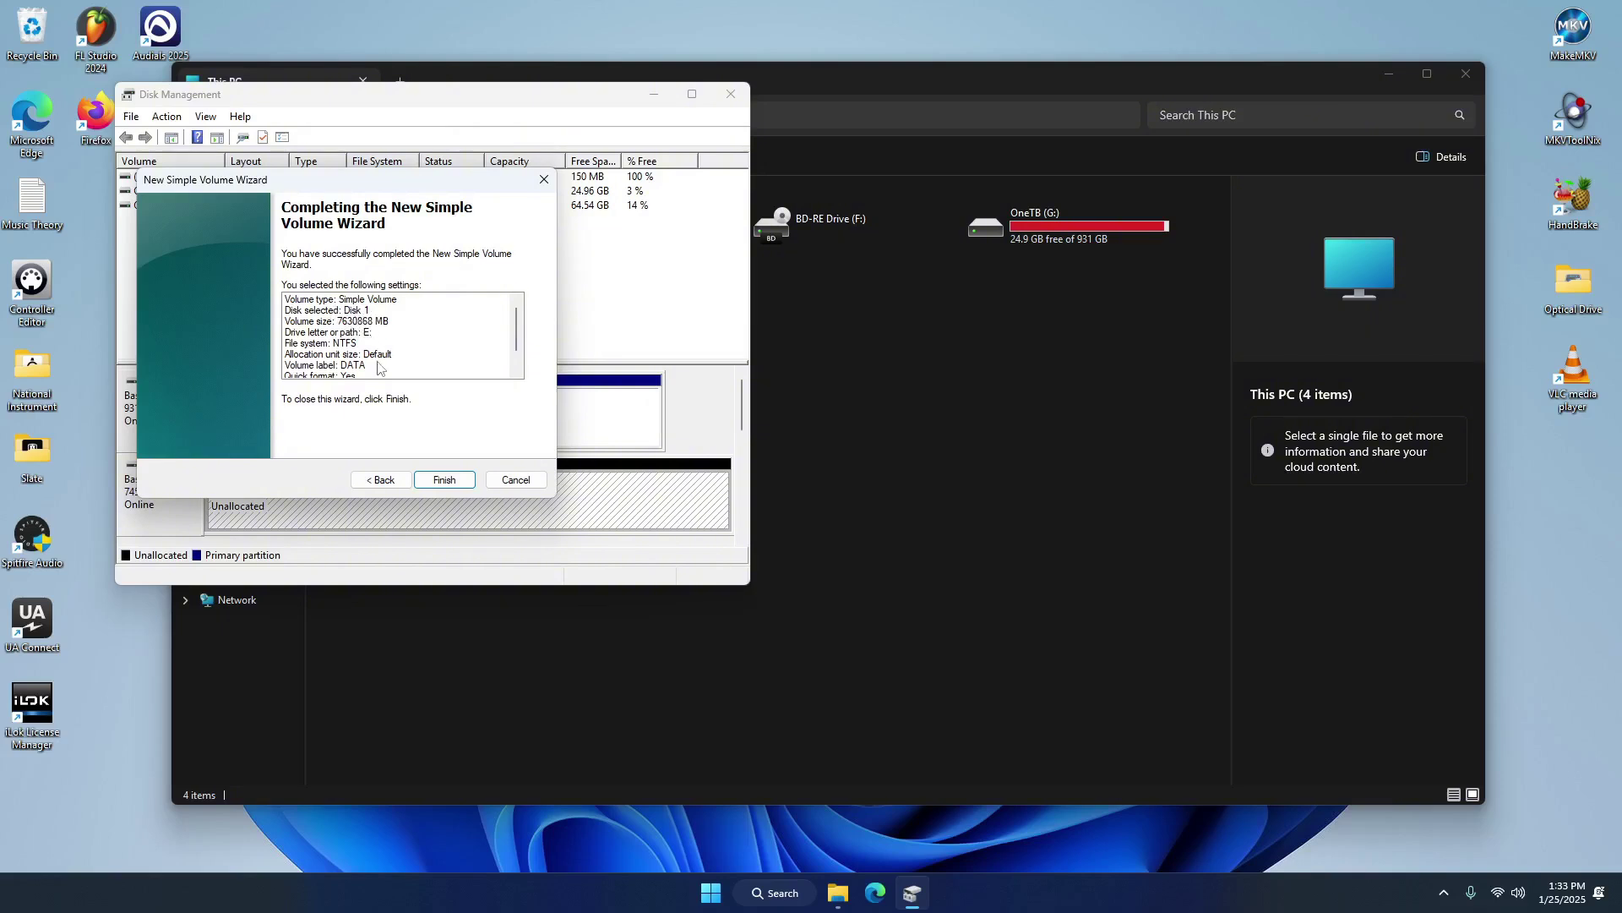
Finish the wizard to create the 7452.02 GB NTFS DATA (E:) partition
scroll(372, 340, "down", 1)
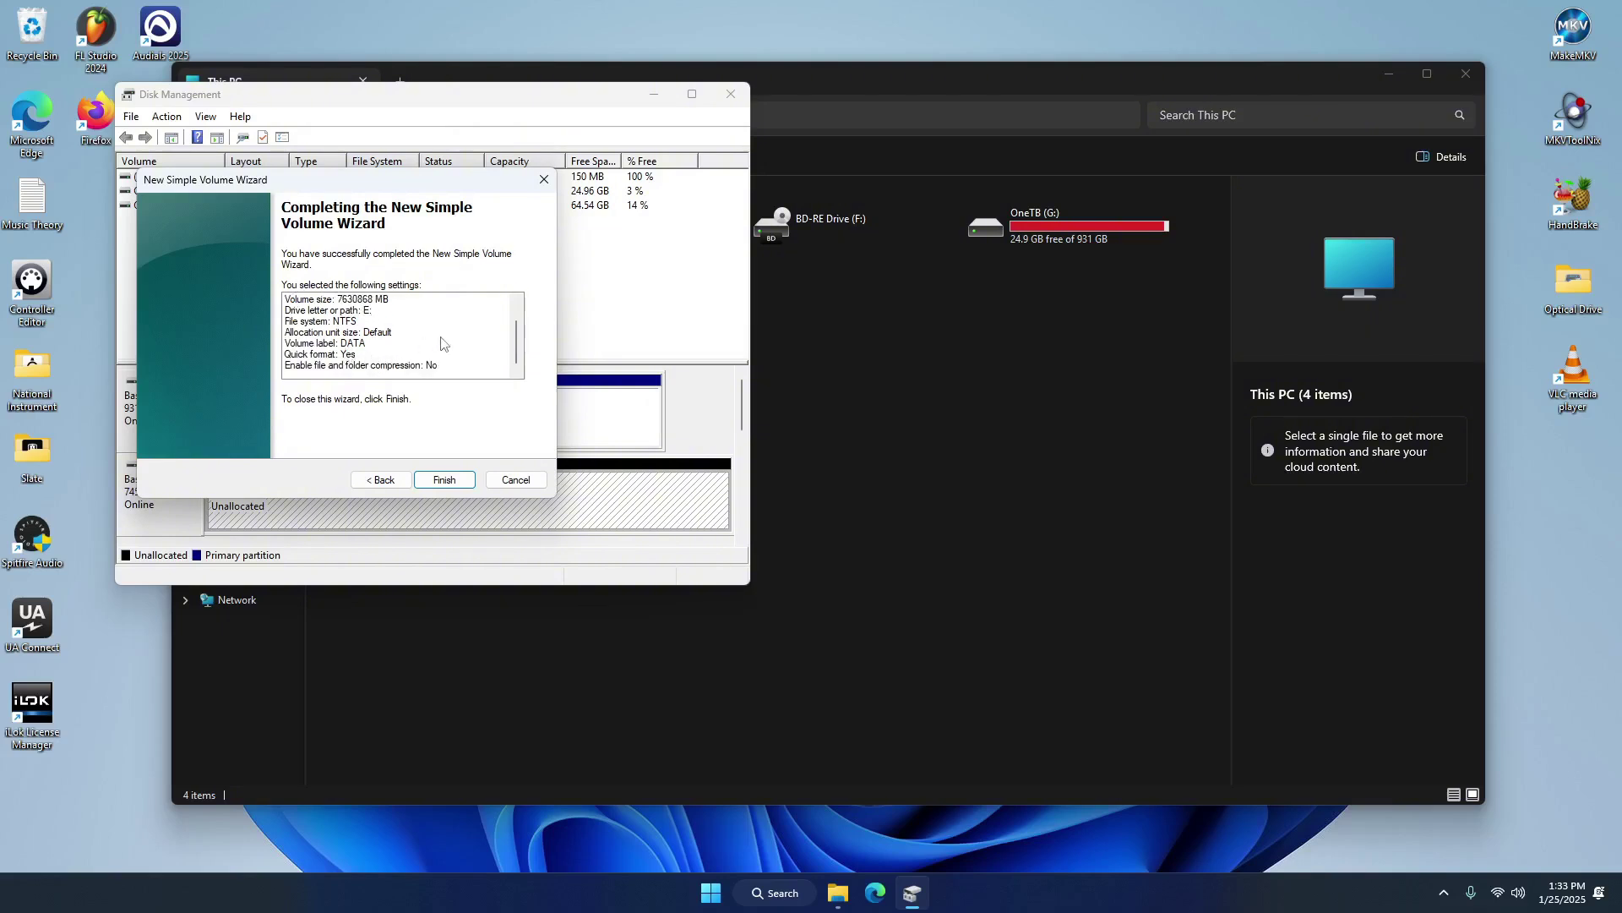
left_click(451, 480)
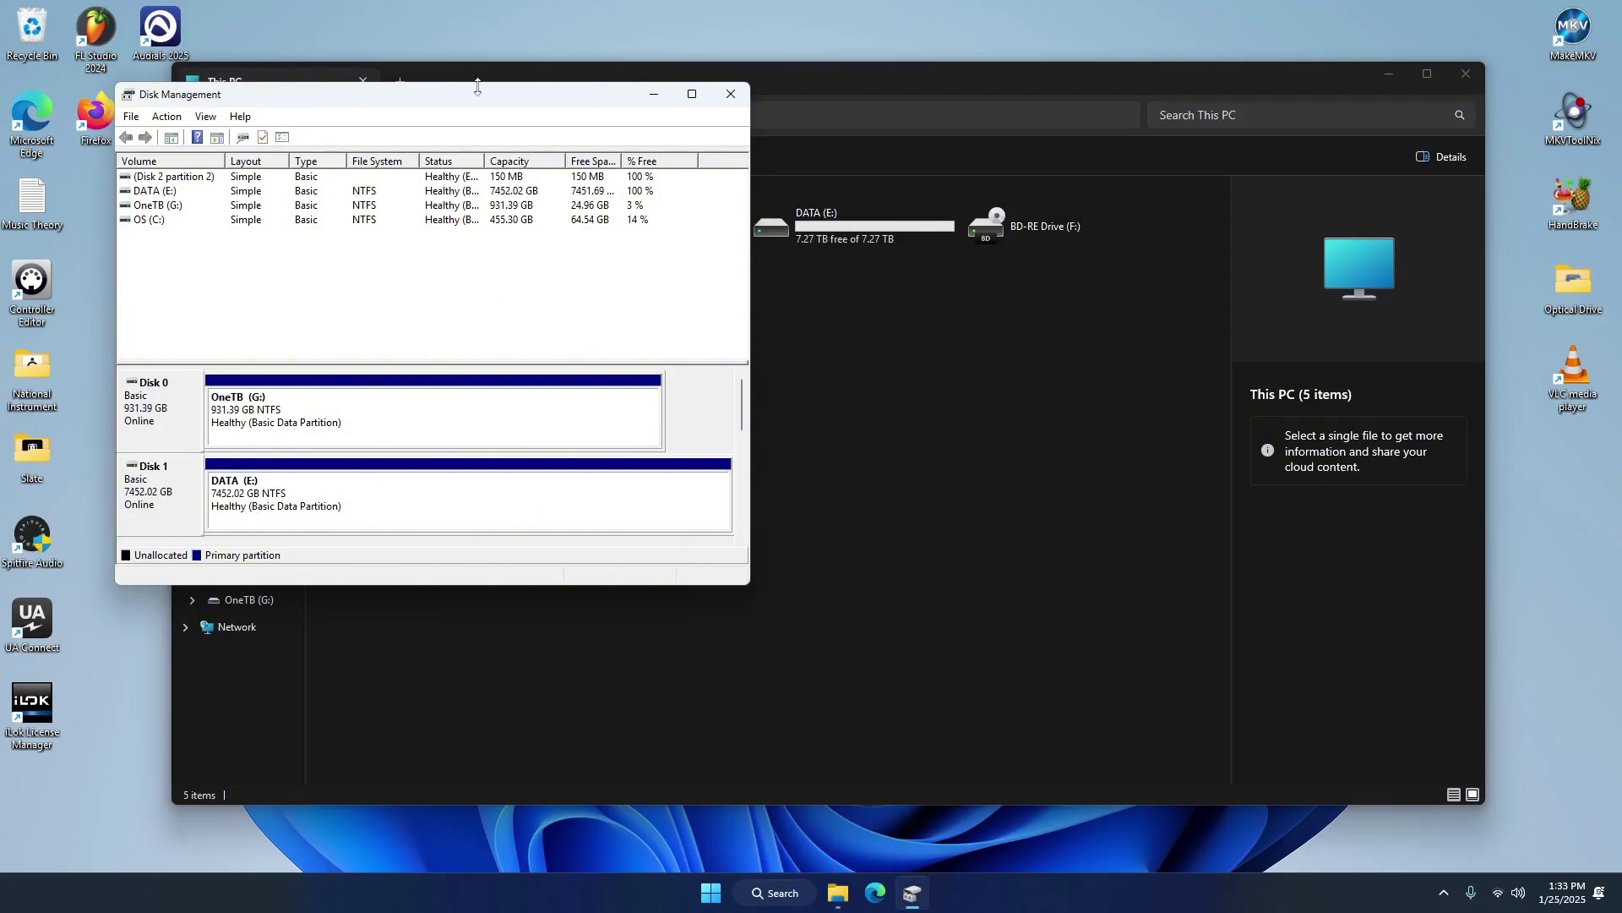
Close Disk Management, check the empty 7.27 TB DATA (E:) drive, and open OneTB (G:)
left_click_drag(473, 103, 775, 337)
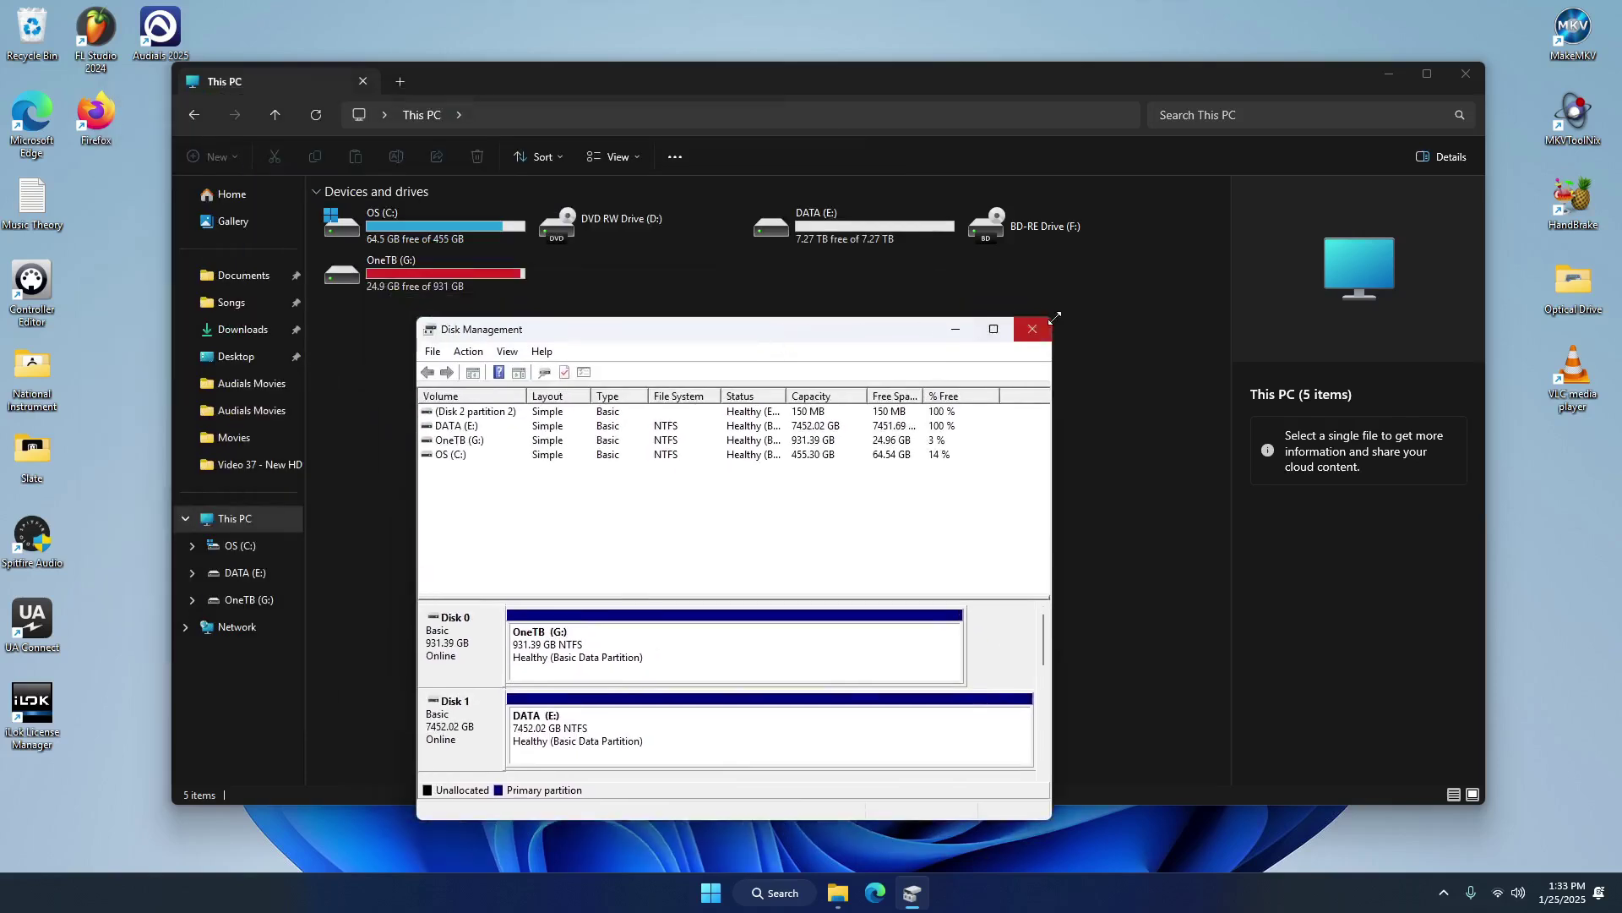
left_click(1031, 327)
left_click(830, 231)
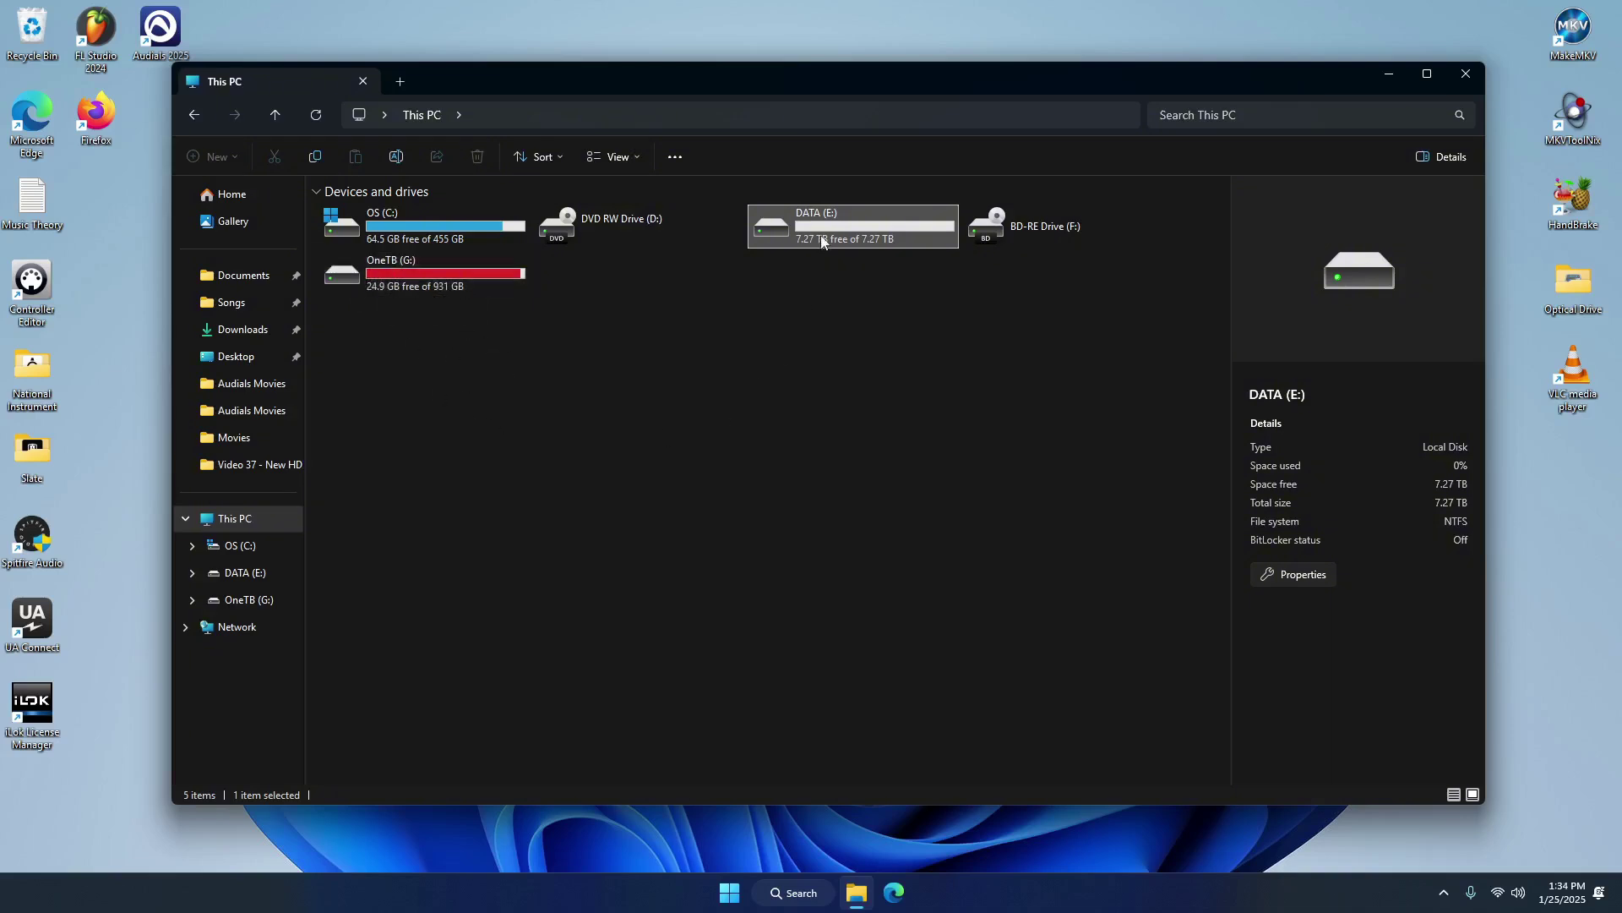
left_click(748, 378)
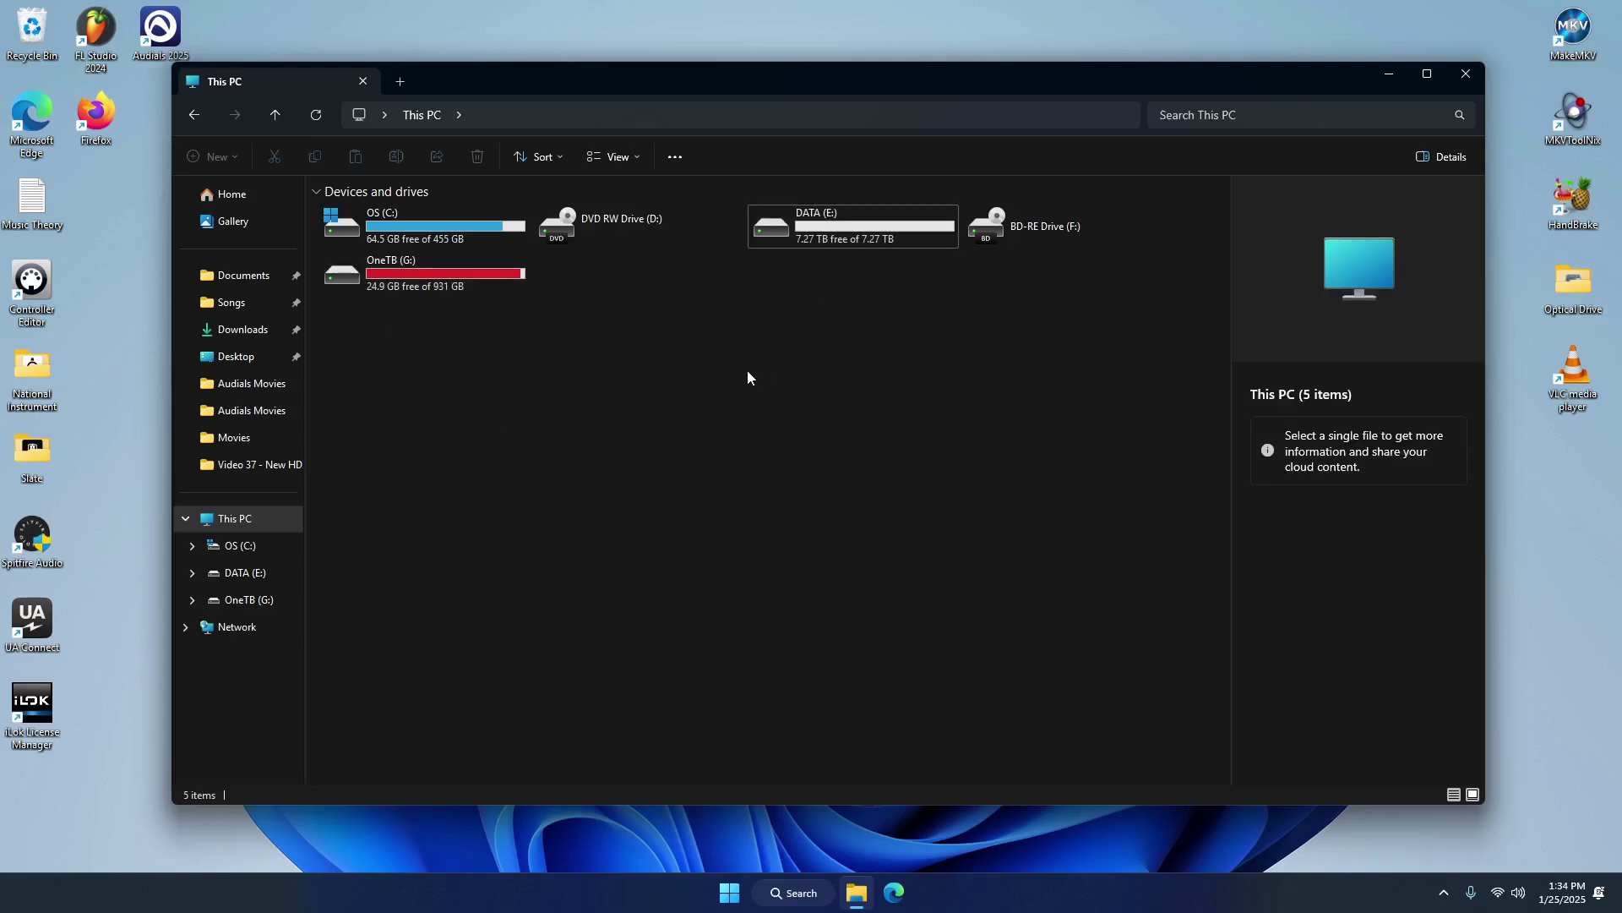
double_click(428, 281)
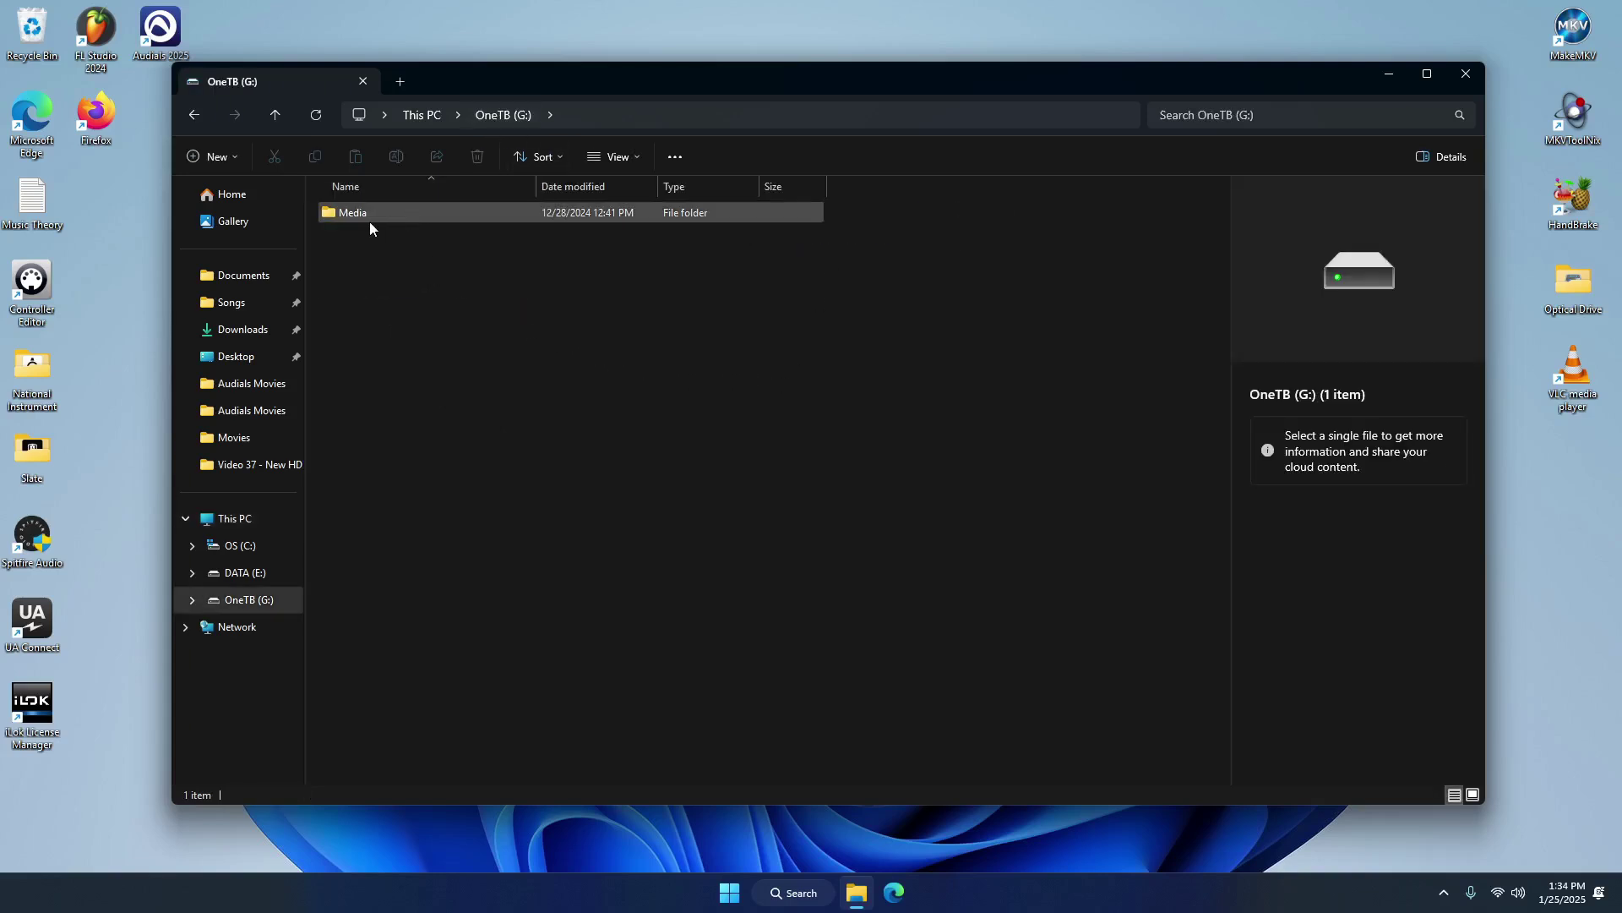
Place OneTB (G:) and DATA (E:) windows side by side and copy the Media folder to E:
left_click_drag(620, 71, 470, 27)
left_click_drag(1333, 758, 547, 542)
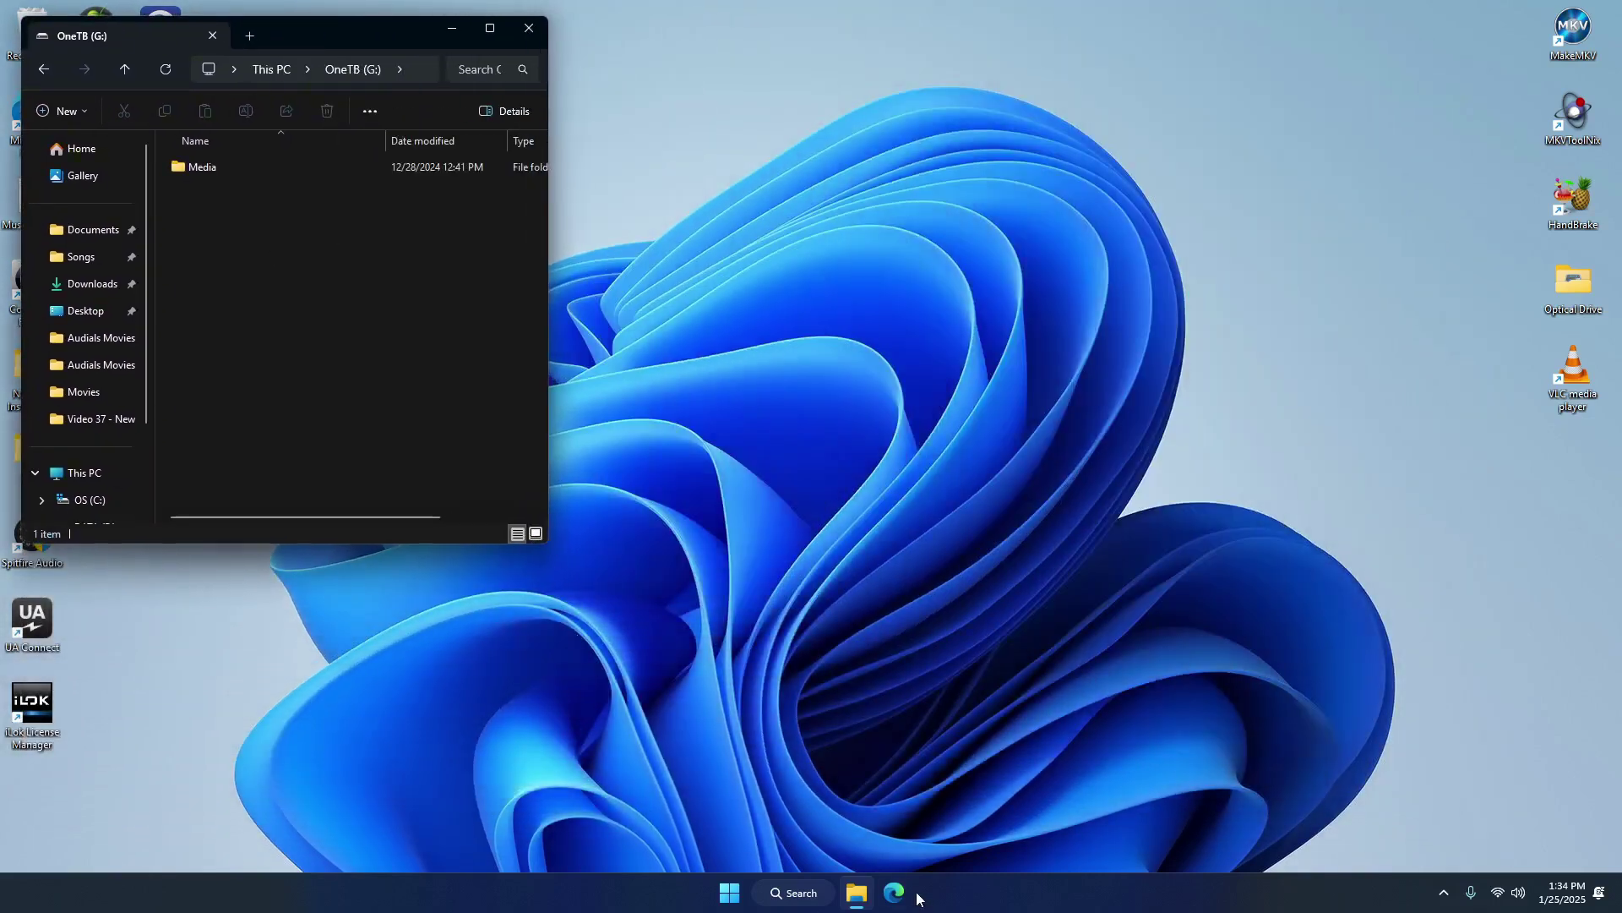
right_click(857, 892)
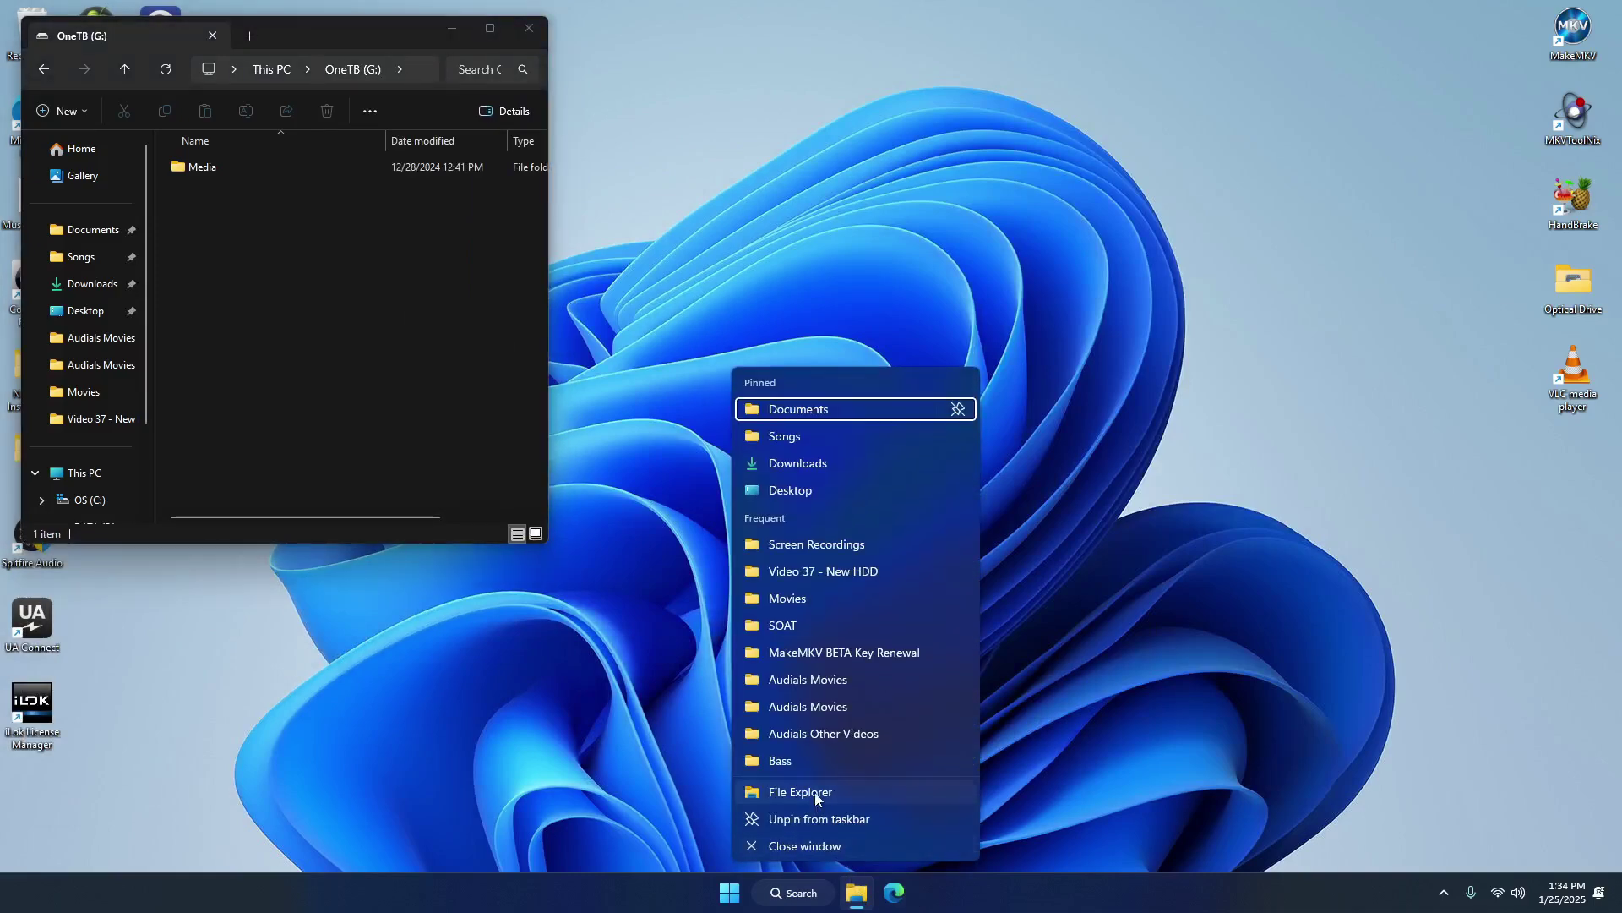
left_click(815, 793)
left_click_drag(334, 48, 1060, 45)
left_click(835, 491)
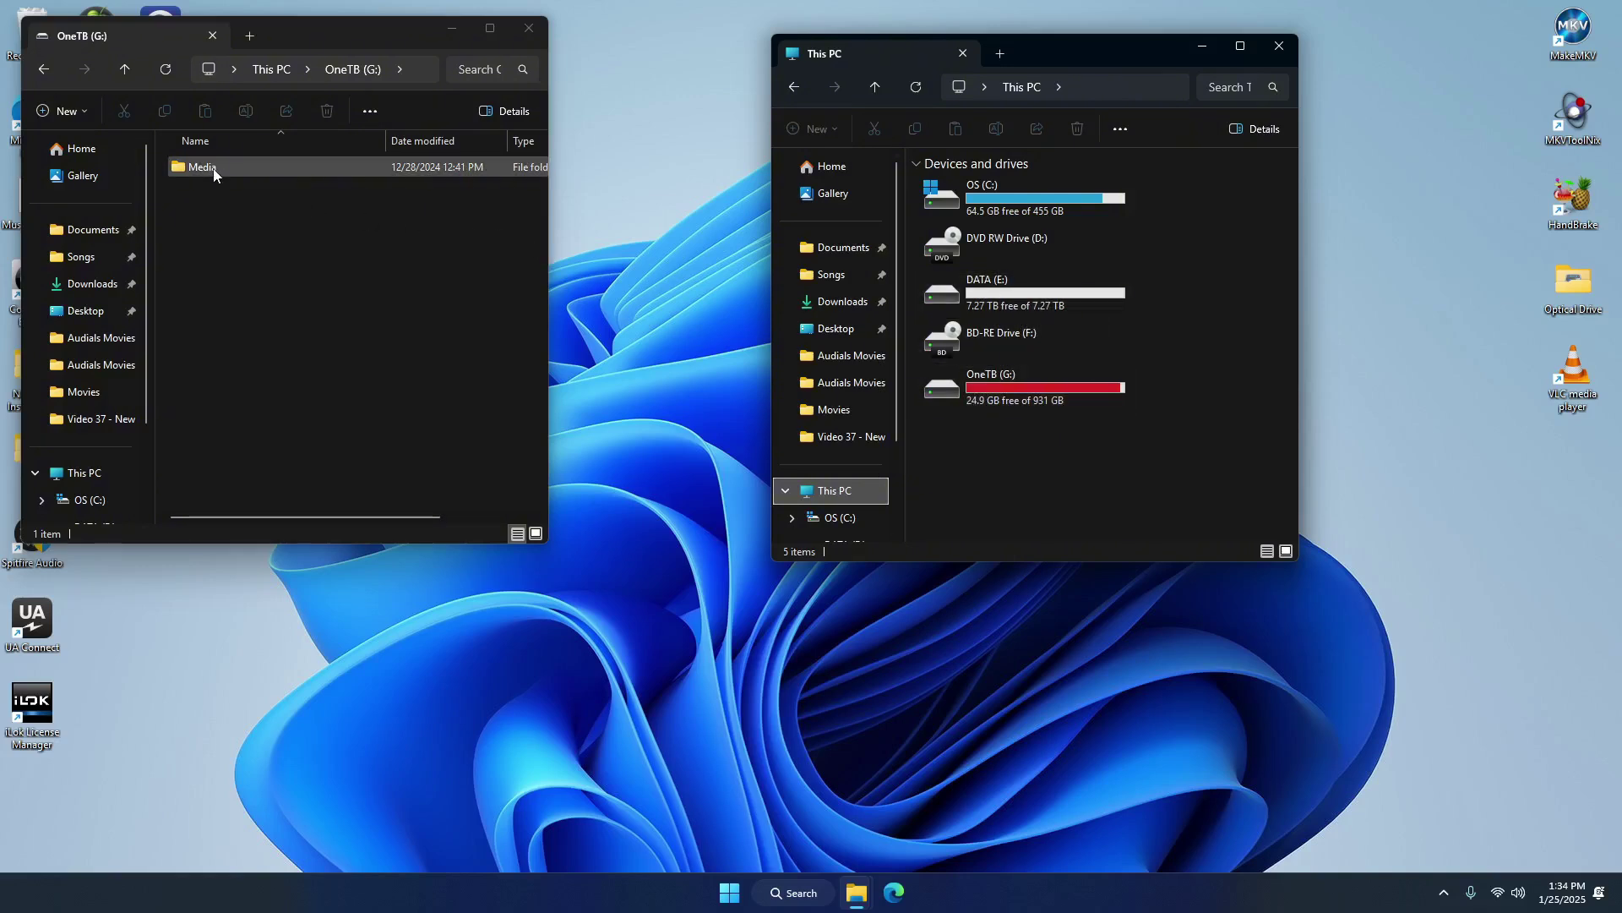
double_click(1001, 298)
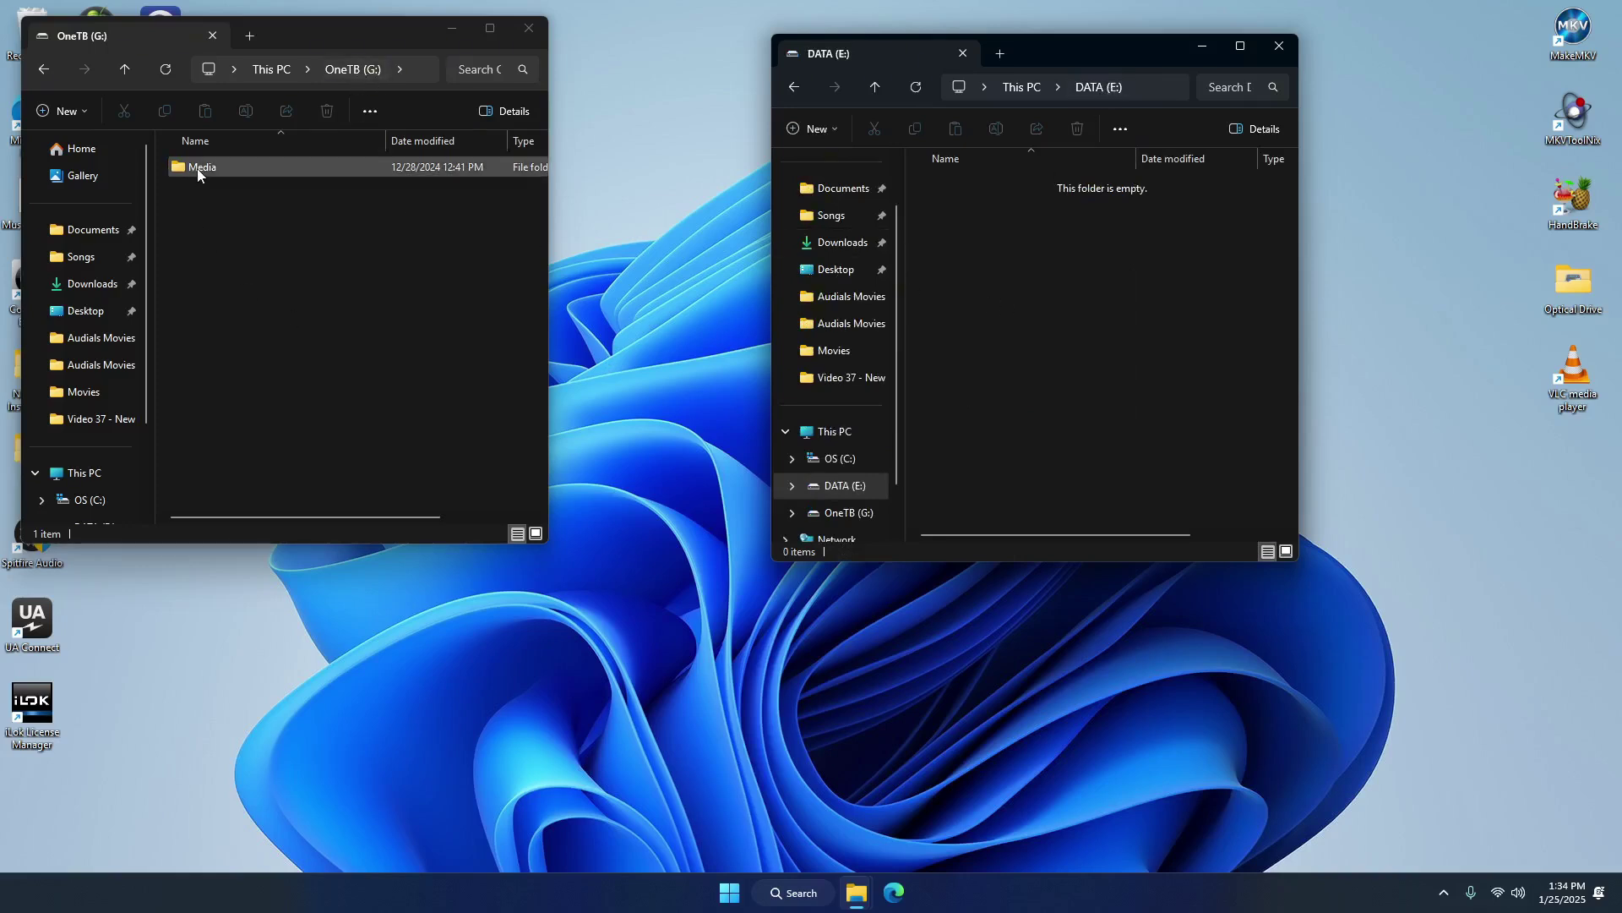
left_click_drag(196, 167, 1035, 309)
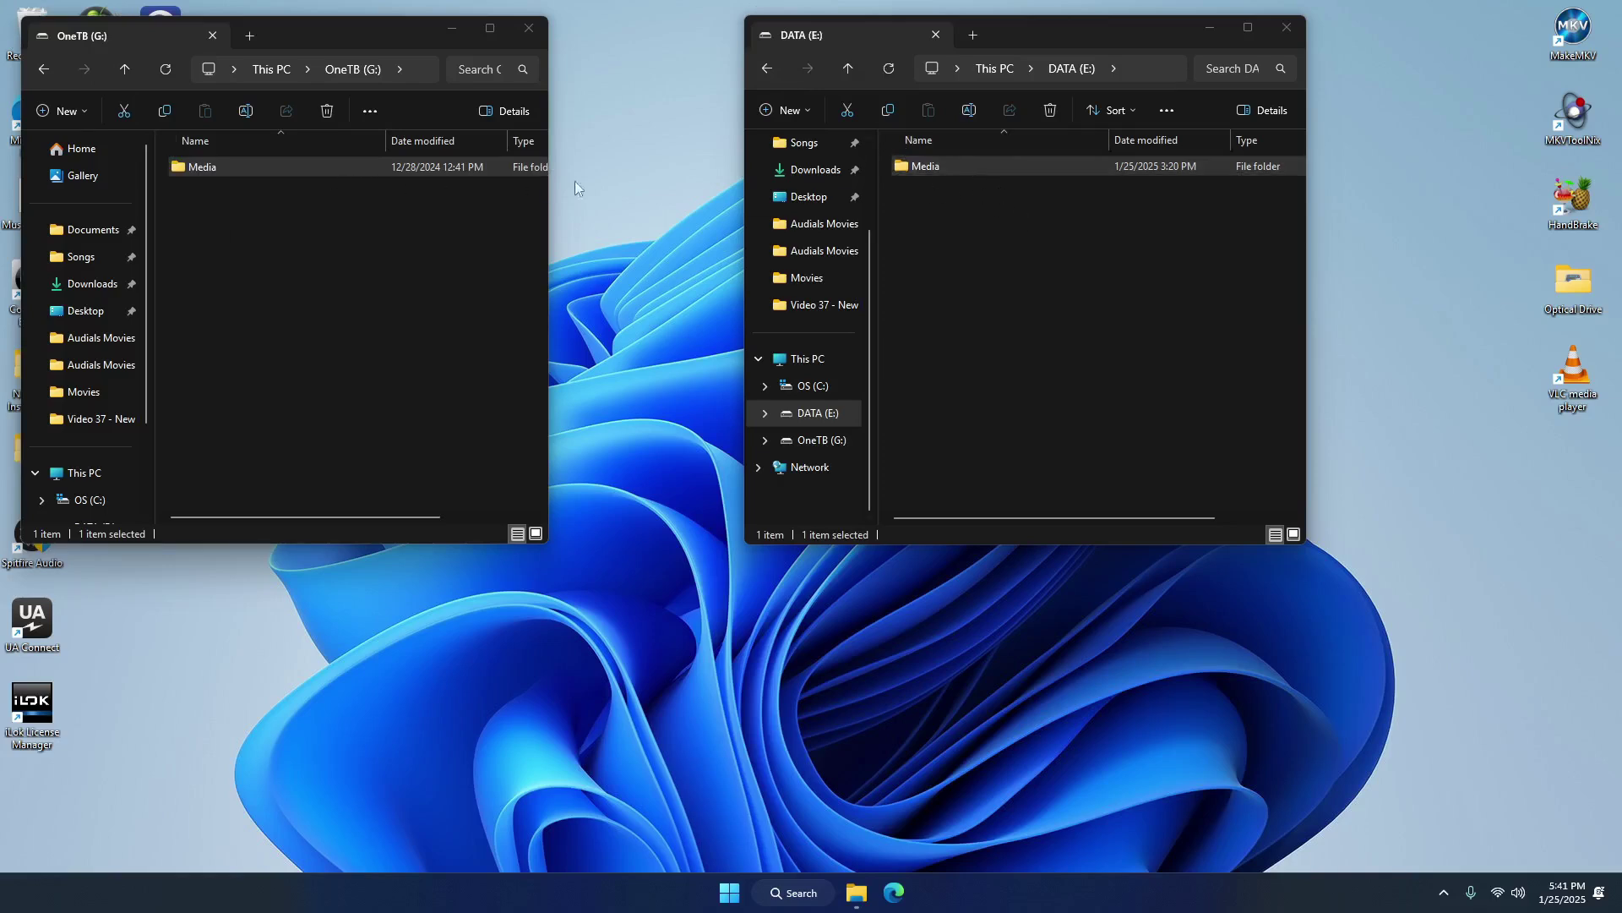
Verify DATA (E:) > Media > Movies holds the 528 copied items, then close that window
left_click(819, 360)
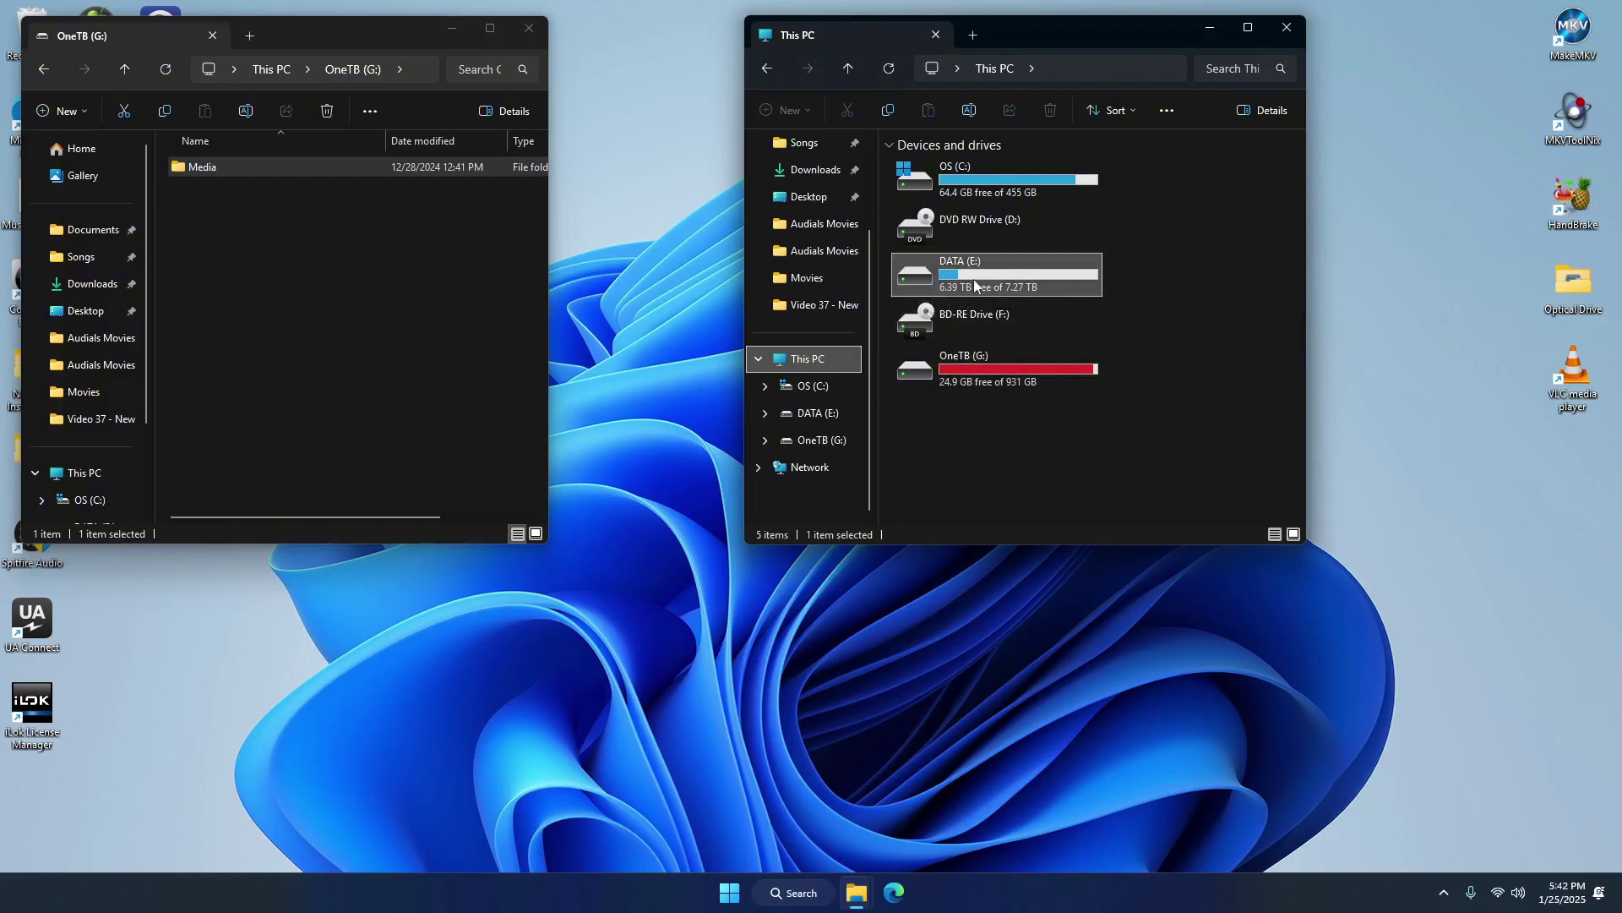
double_click(965, 287)
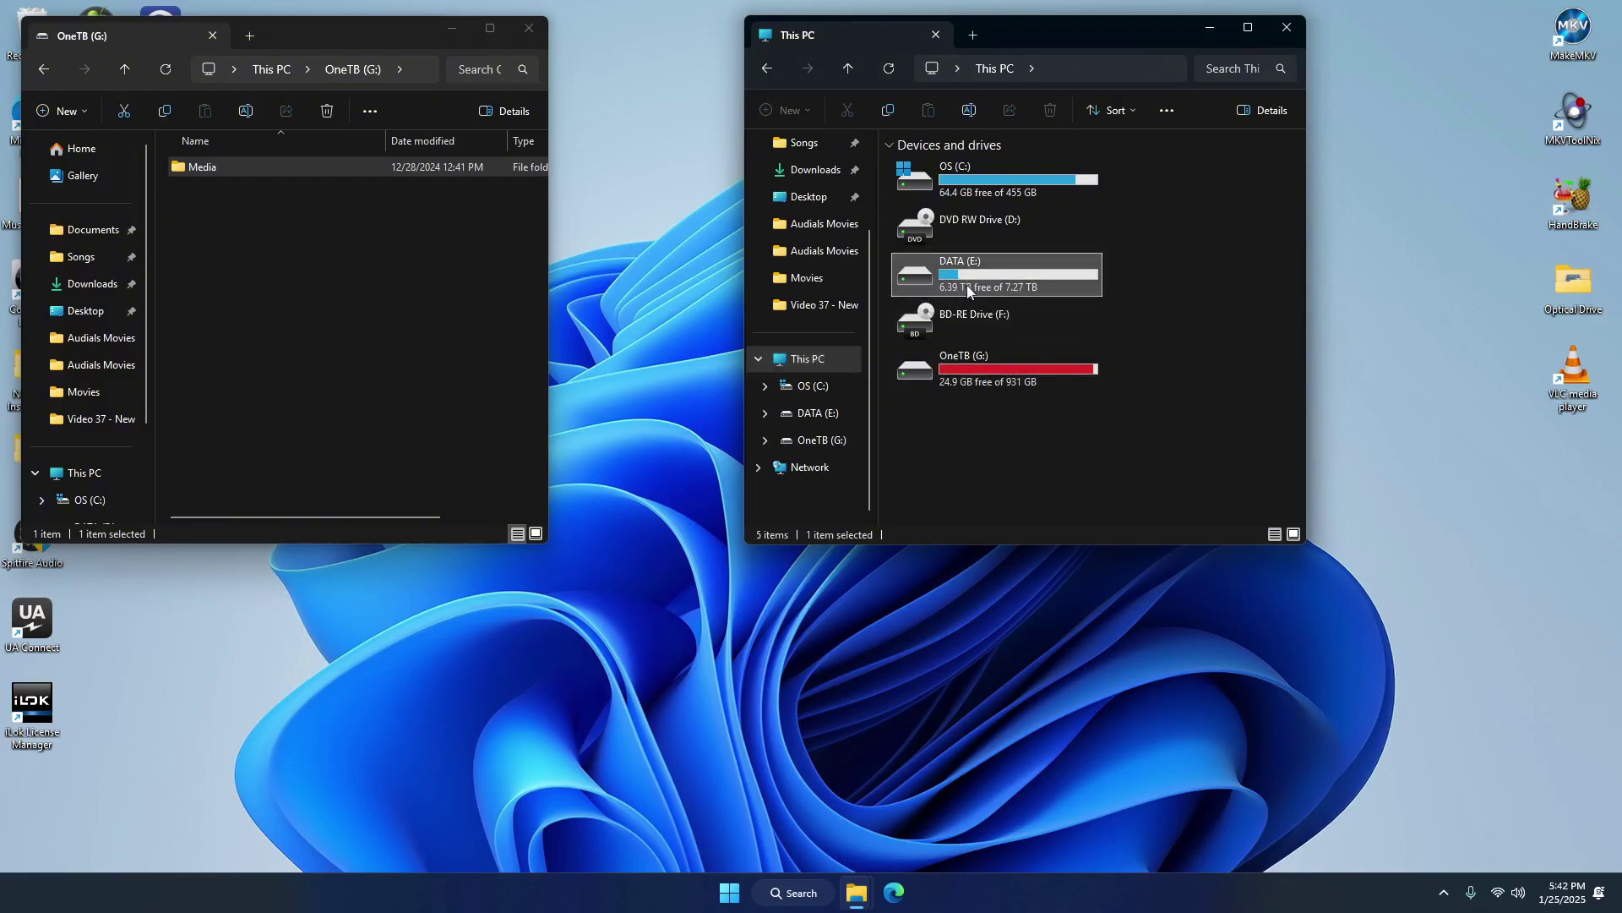
double_click(946, 169)
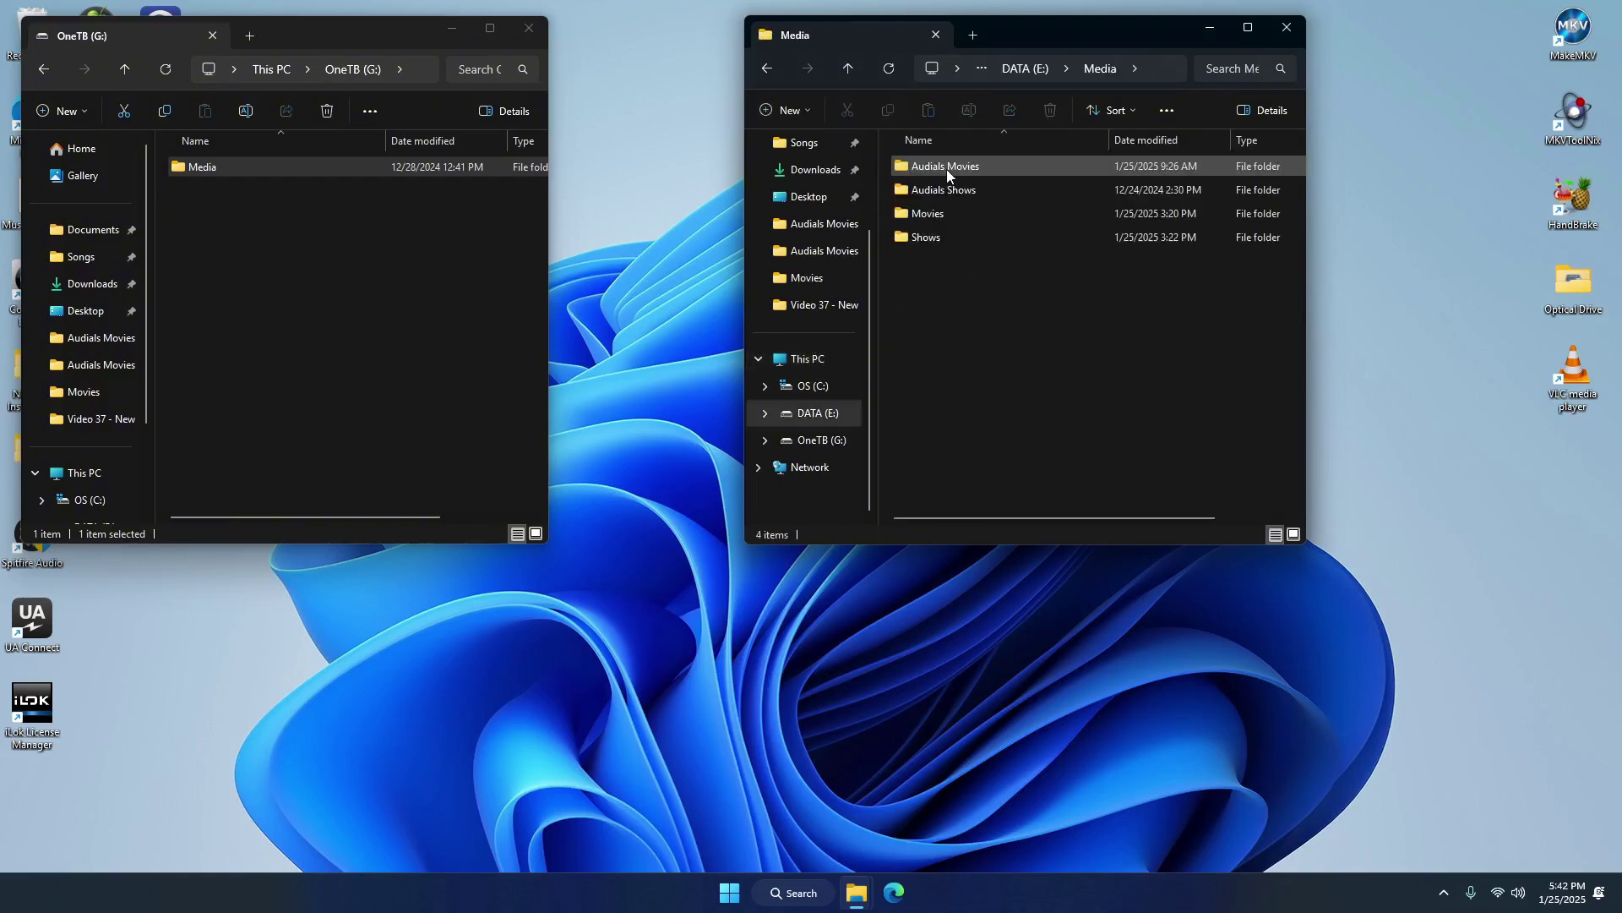
double_click(932, 215)
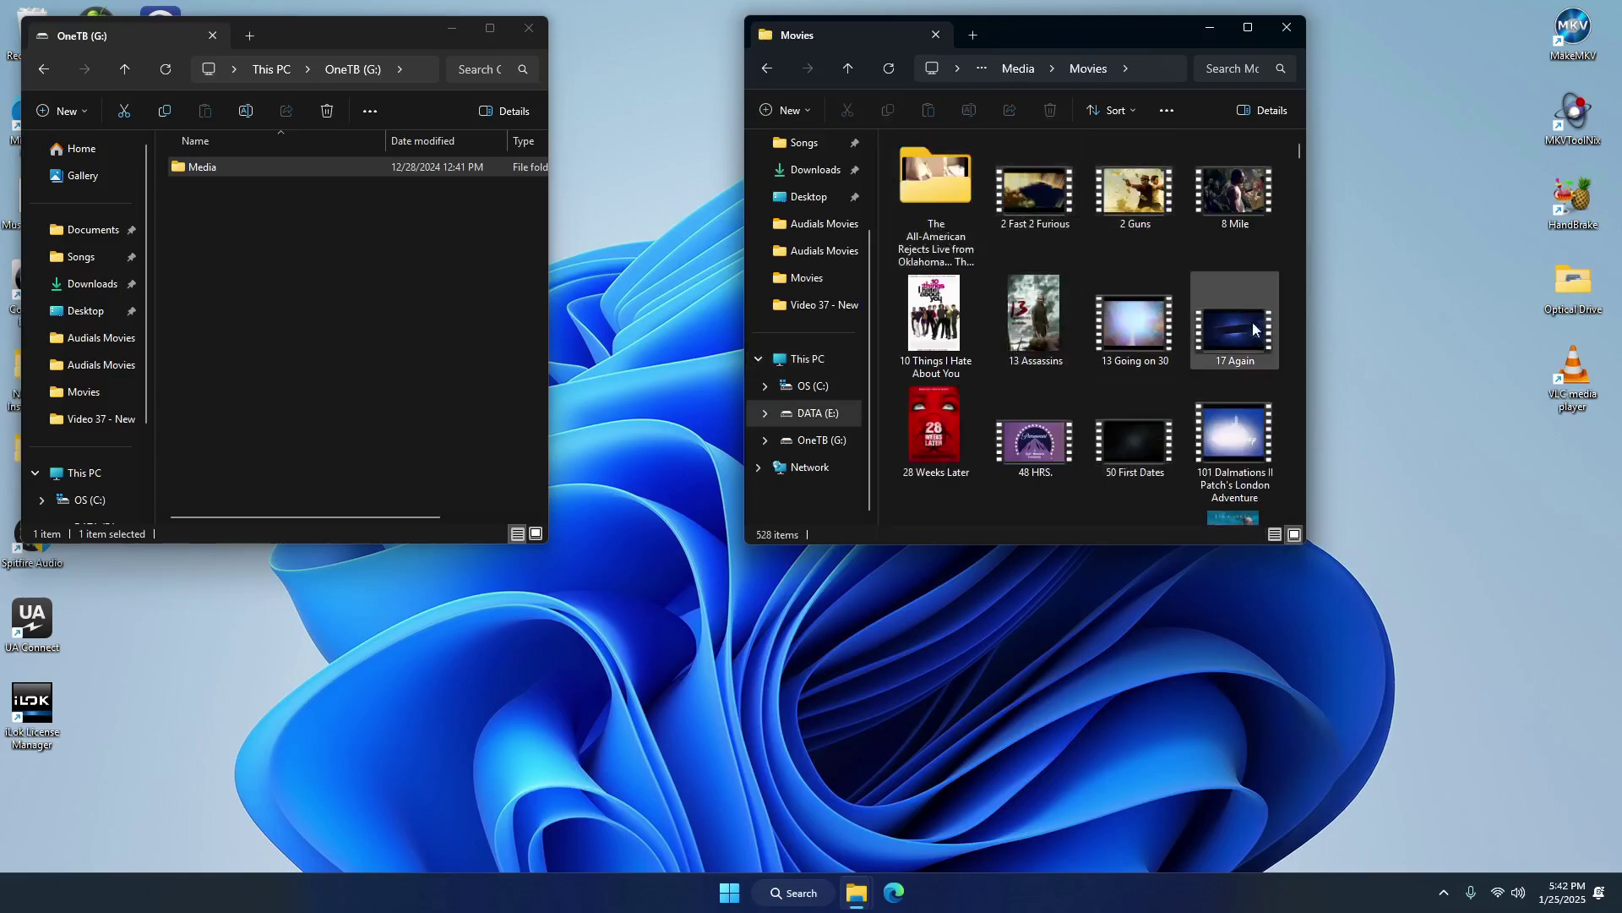
left_click_drag(1301, 155, 1300, 165)
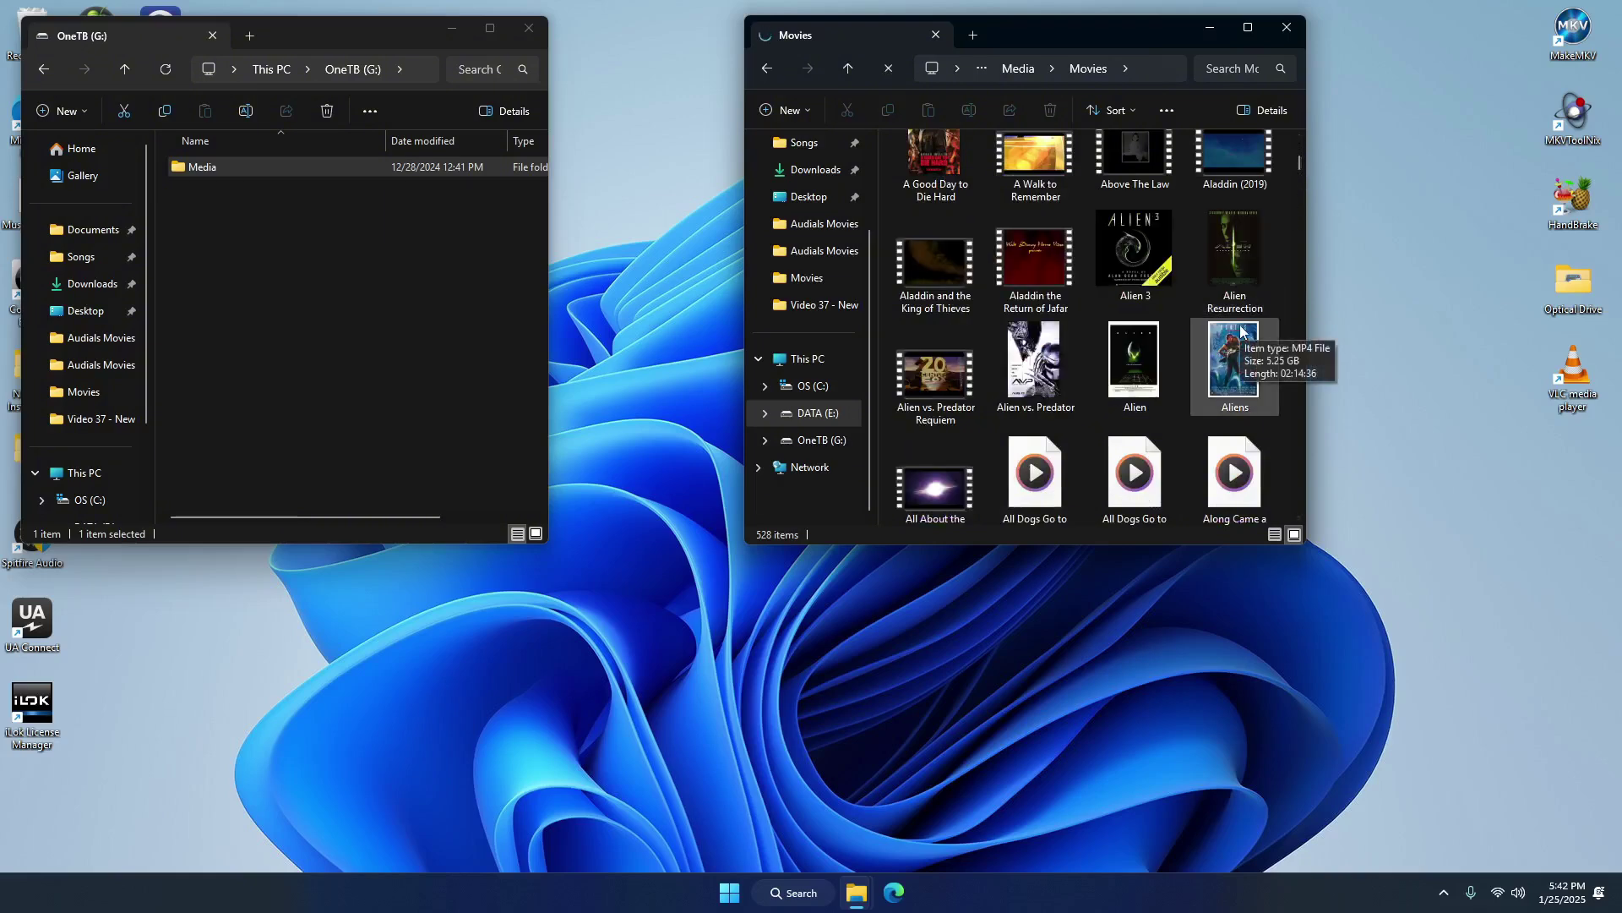
left_click(1287, 32)
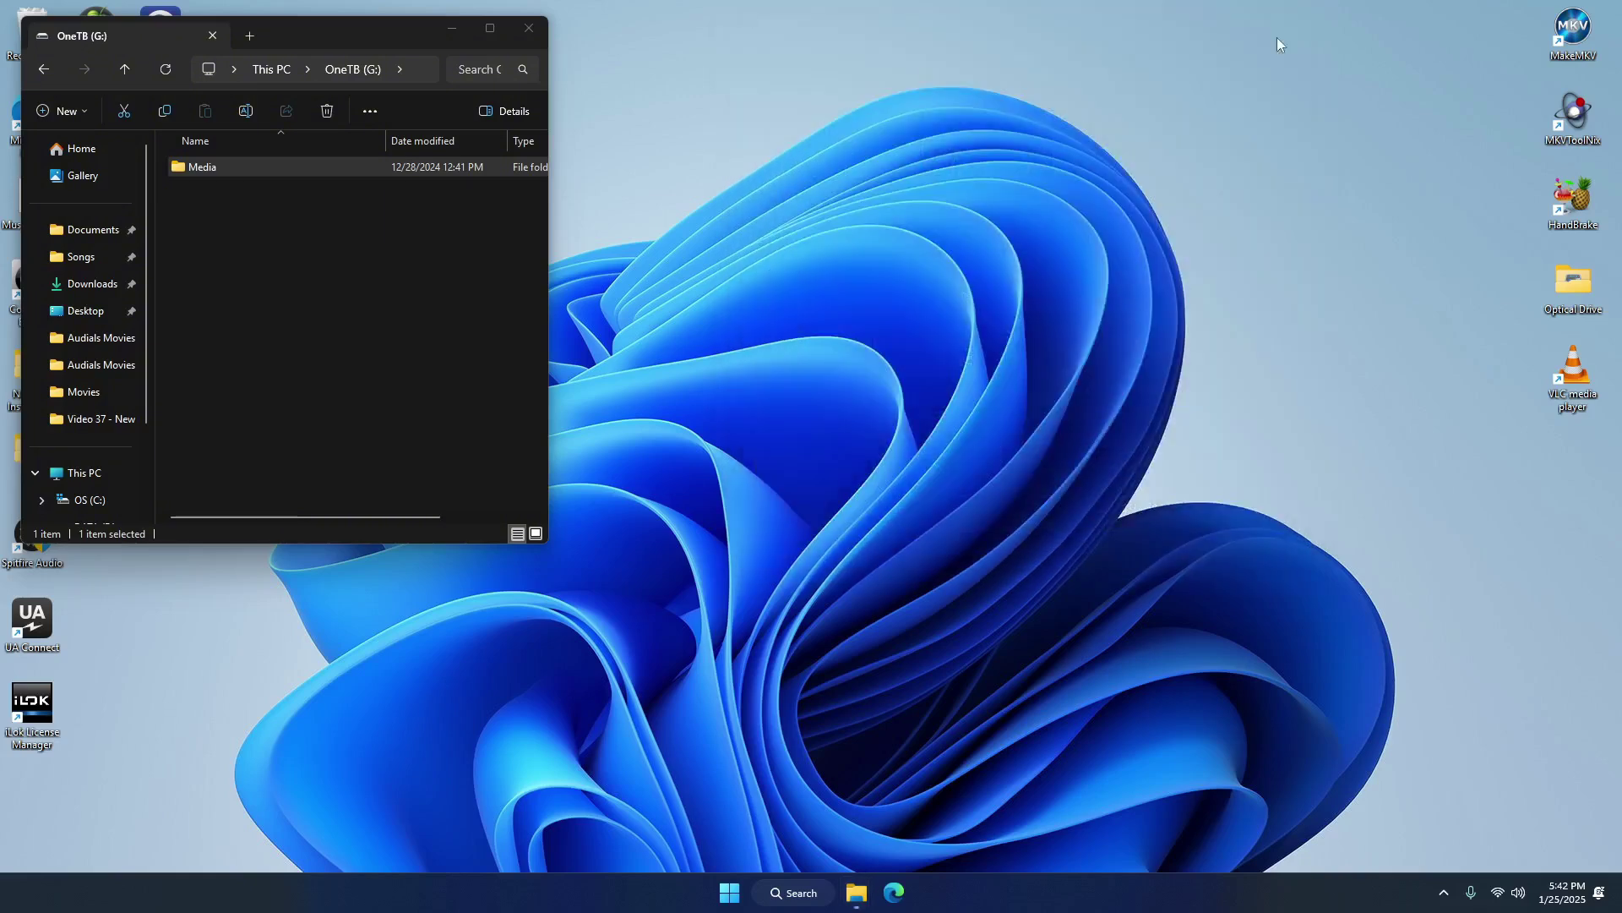
Close the OneTB (G:) window and launch Plex Media Server from the Start menu
left_click(544, 41)
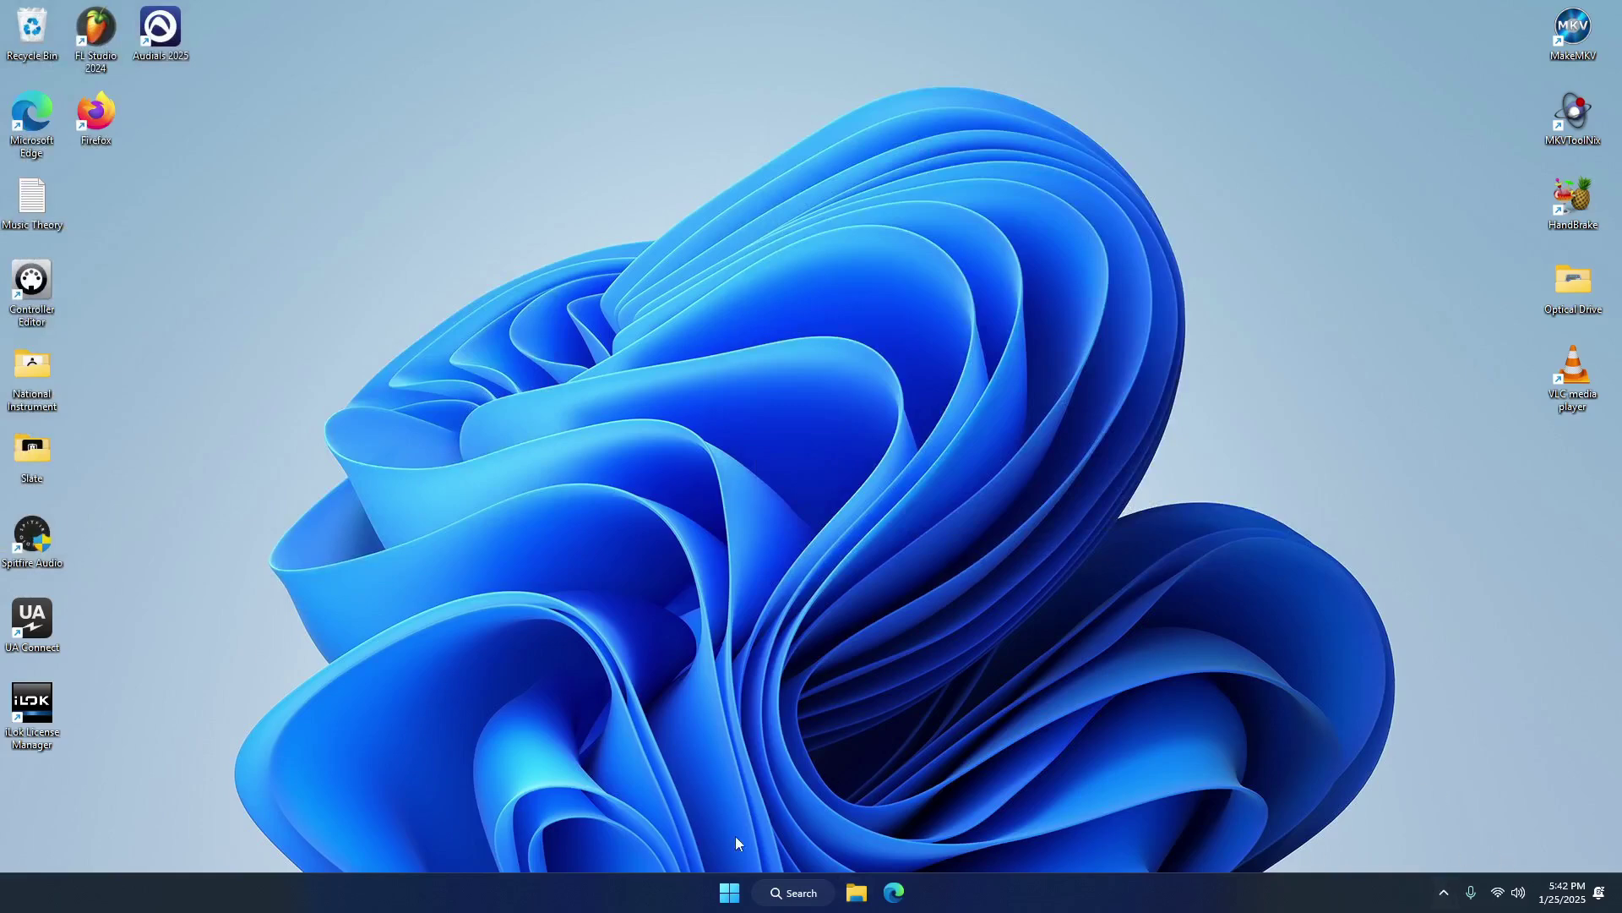
left_click(729, 892)
left_click(688, 469)
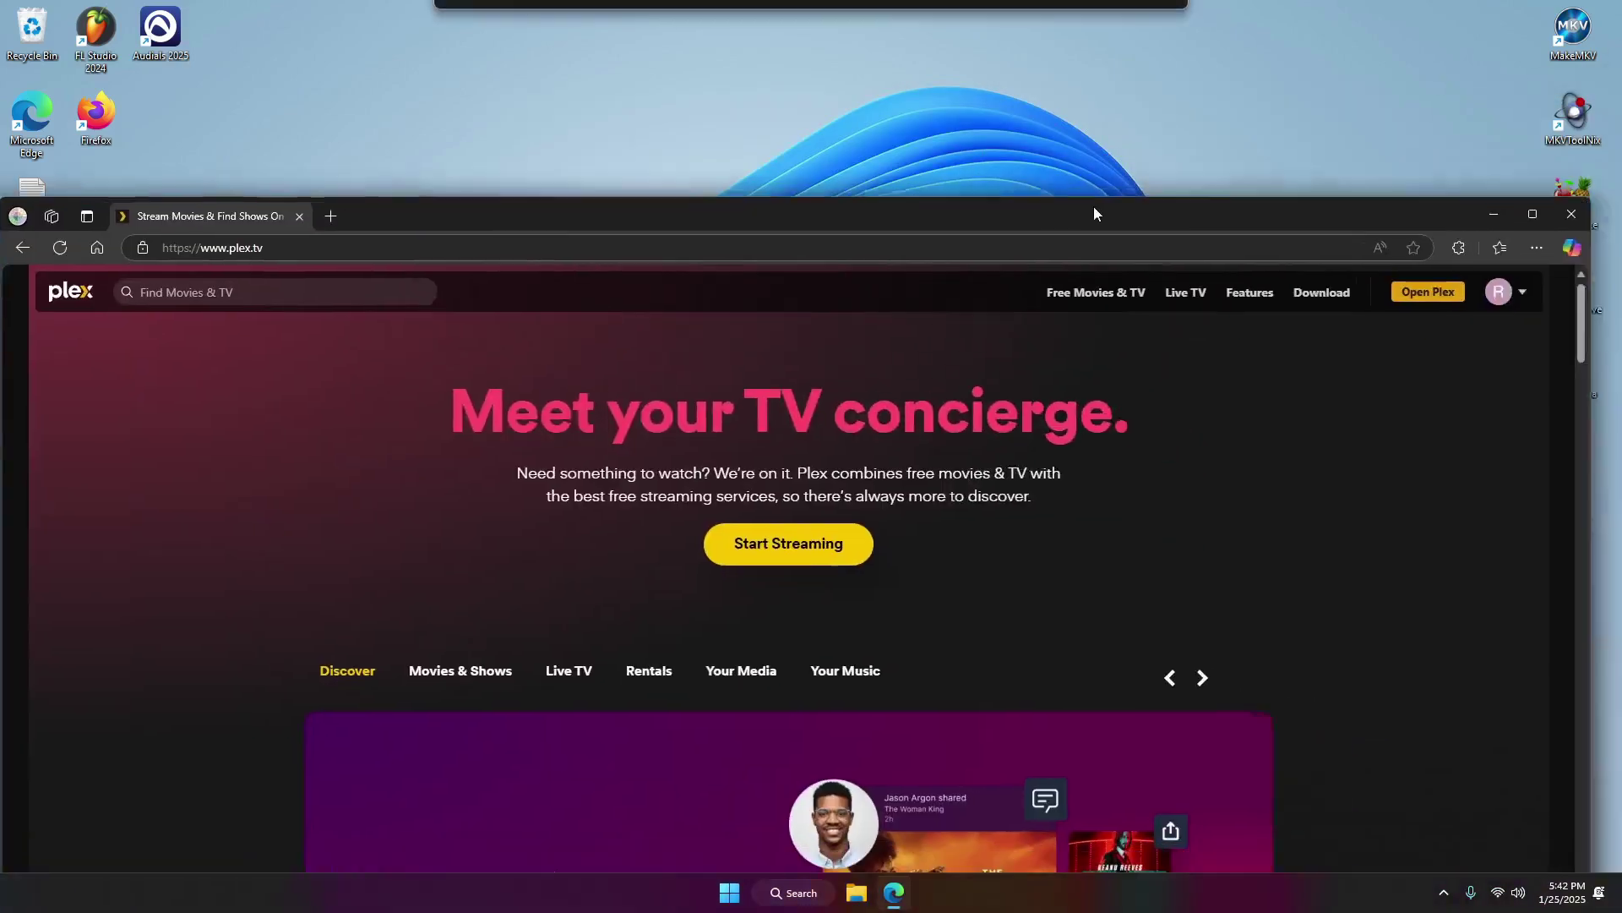
Maximize the Edge window showing Plex and open the Movies library from the sidebar
left_click_drag(1093, 206, 913, 109)
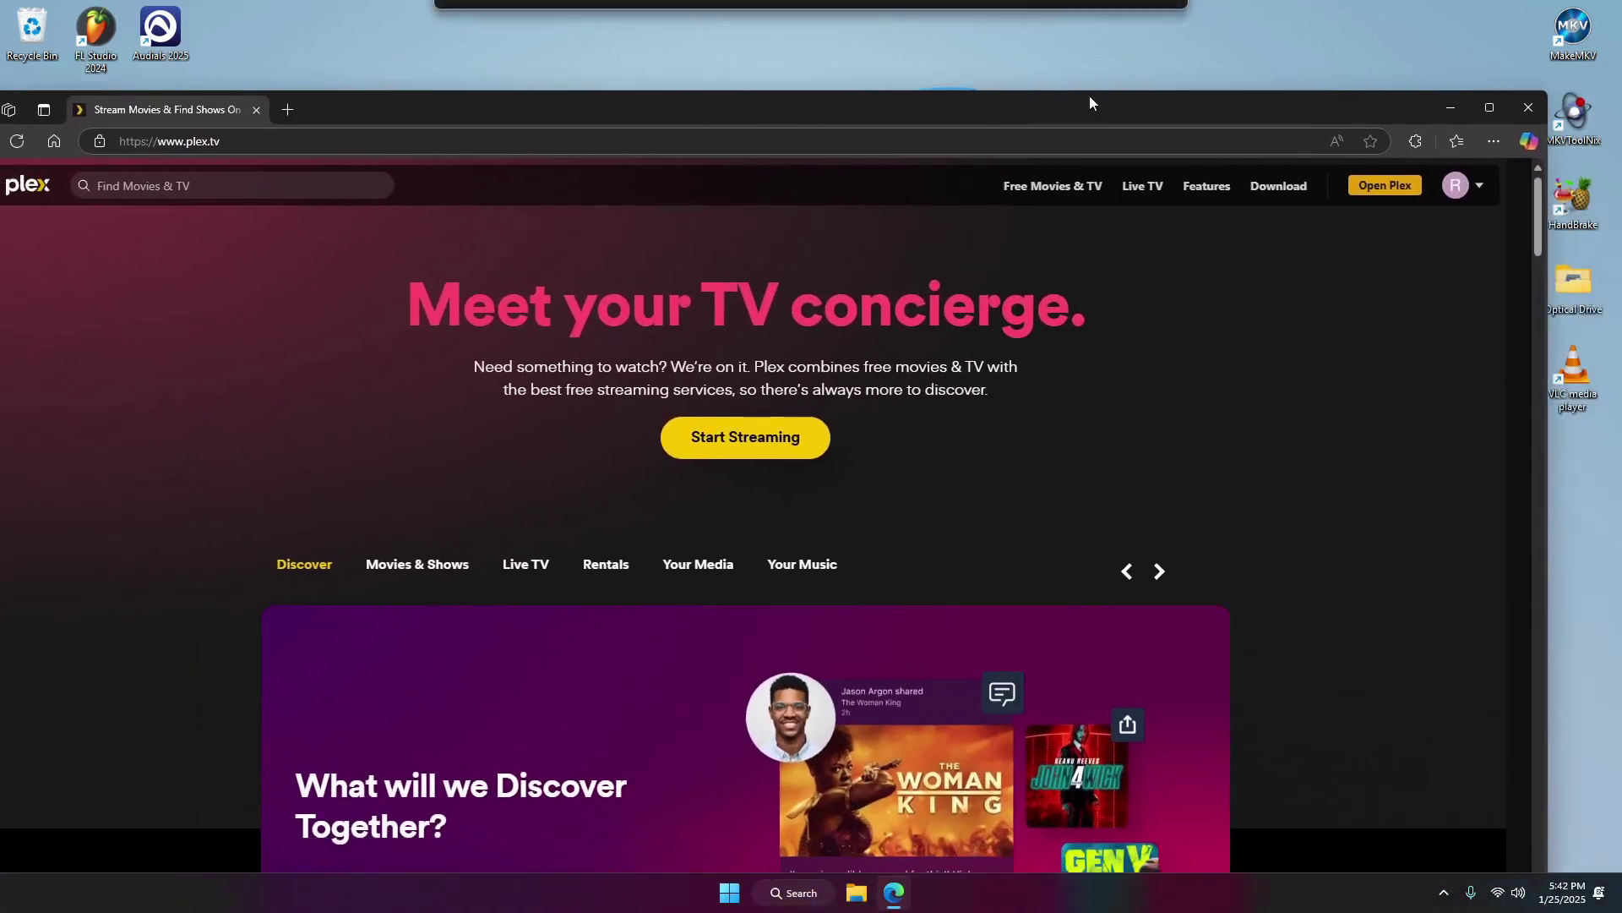
left_click(1491, 108)
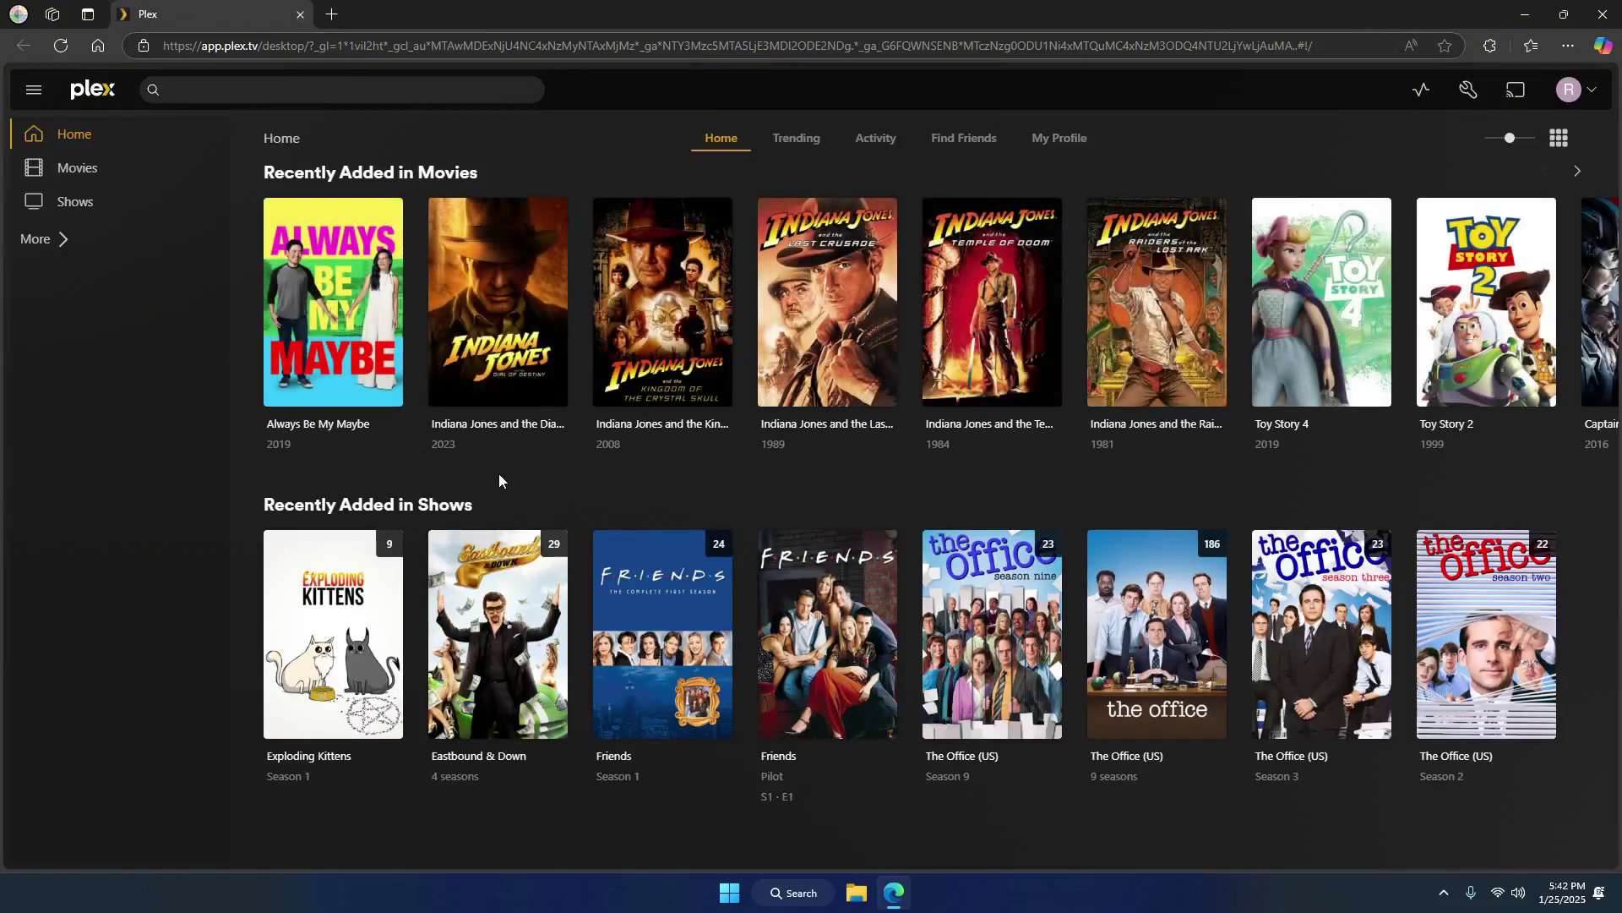
left_click(120, 169)
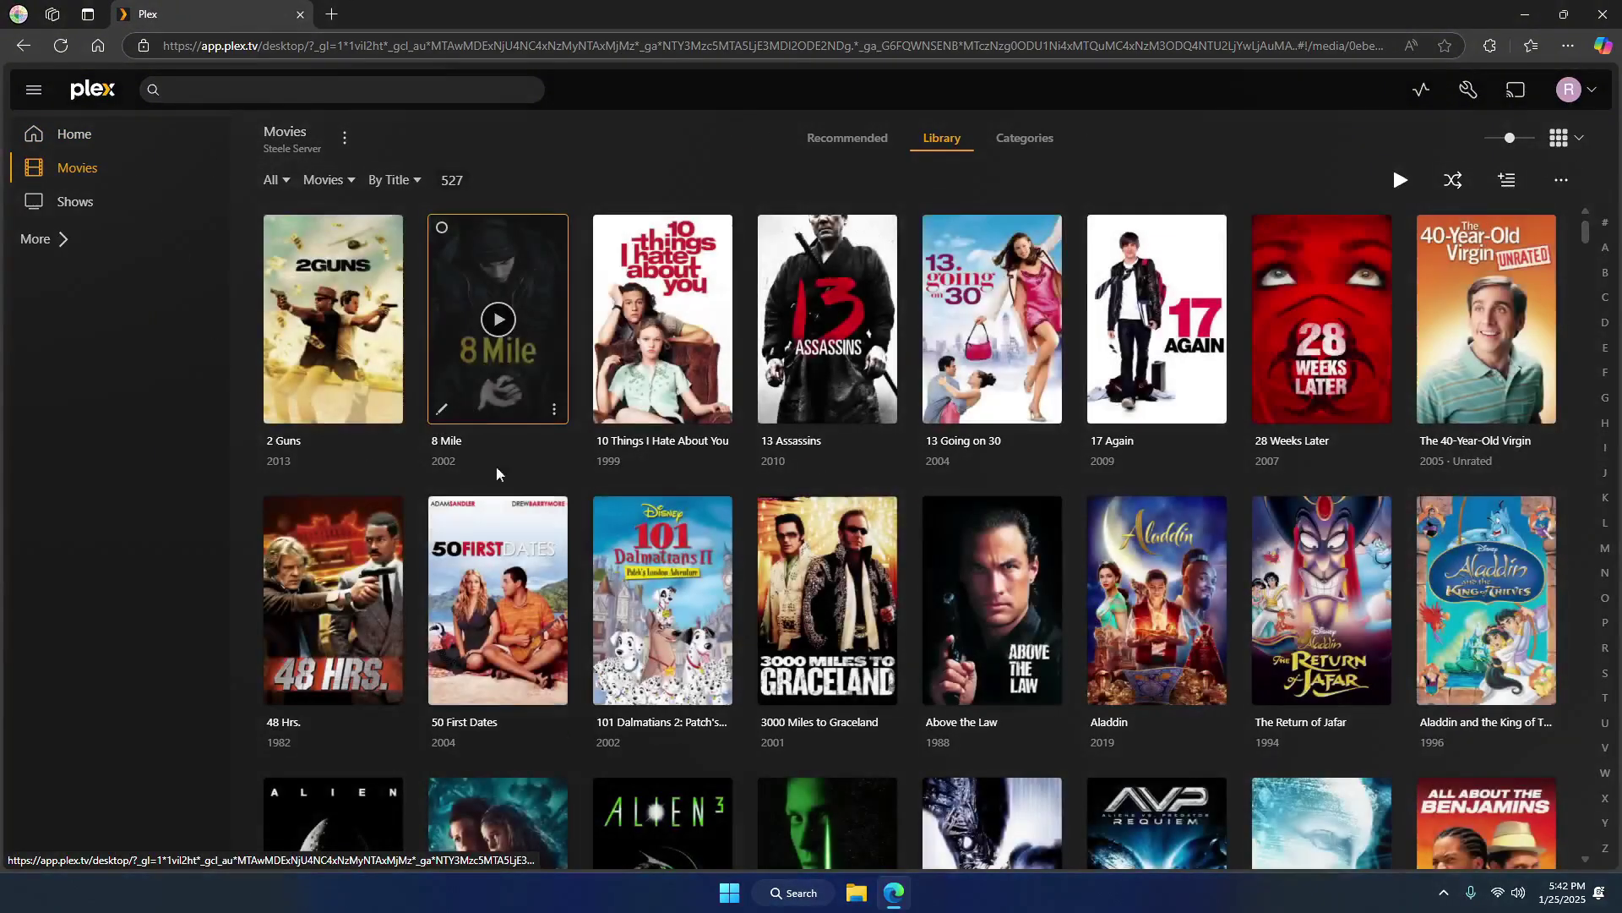
Browse the 527 movie titles, then return toward the top of the list
scroll(647, 427, "down", 10)
scroll(647, 427, "down", 3)
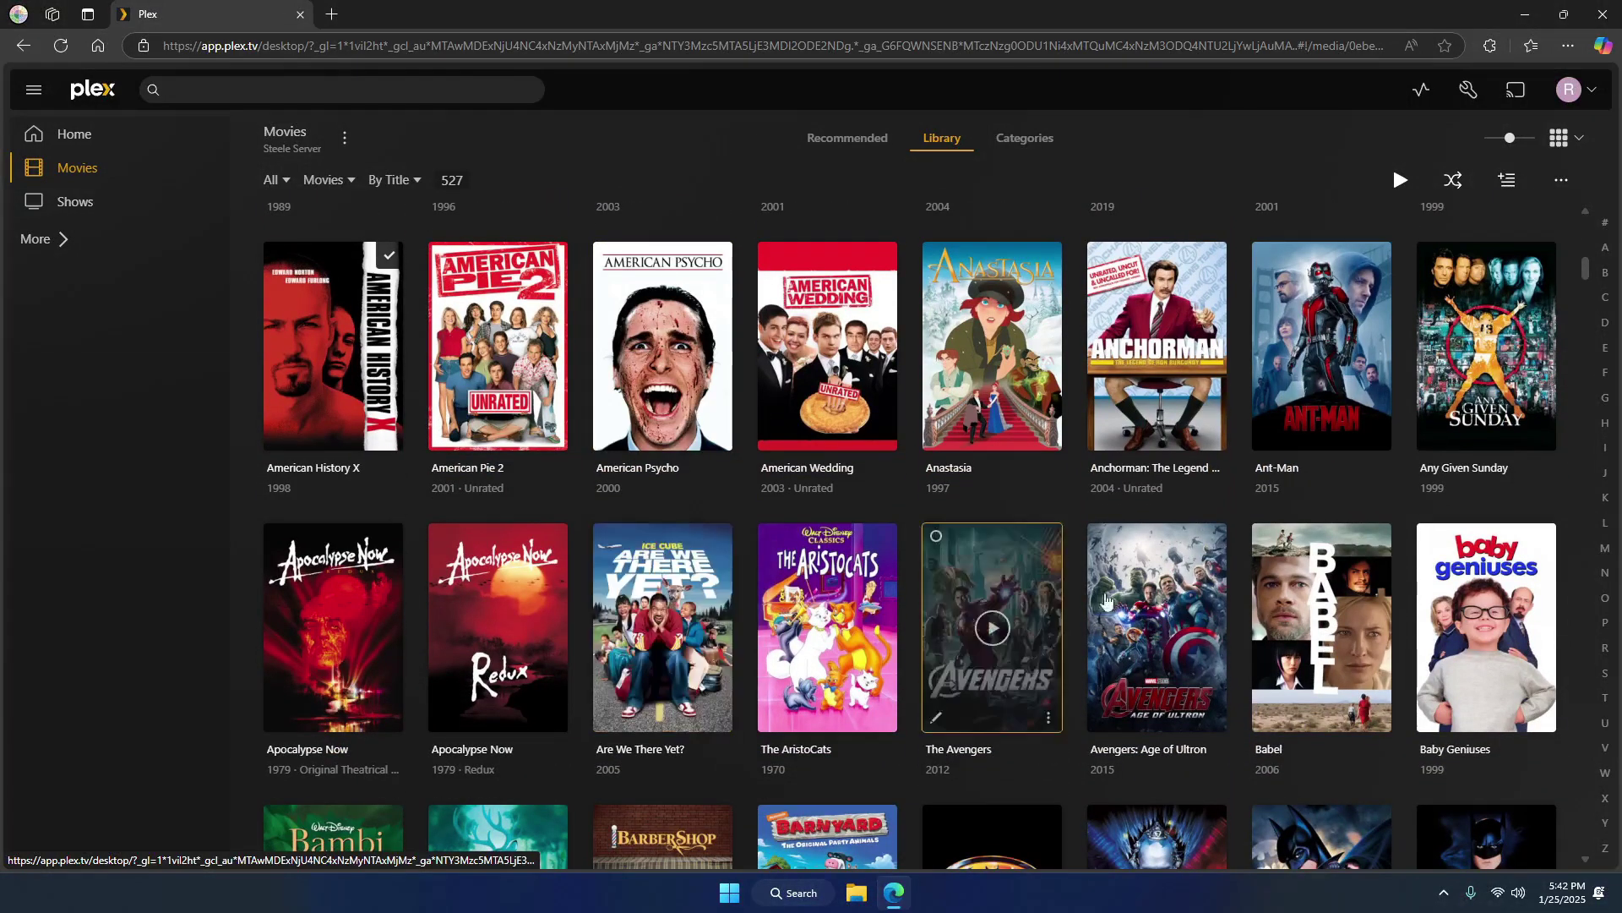
scroll(883, 448, "down", 15)
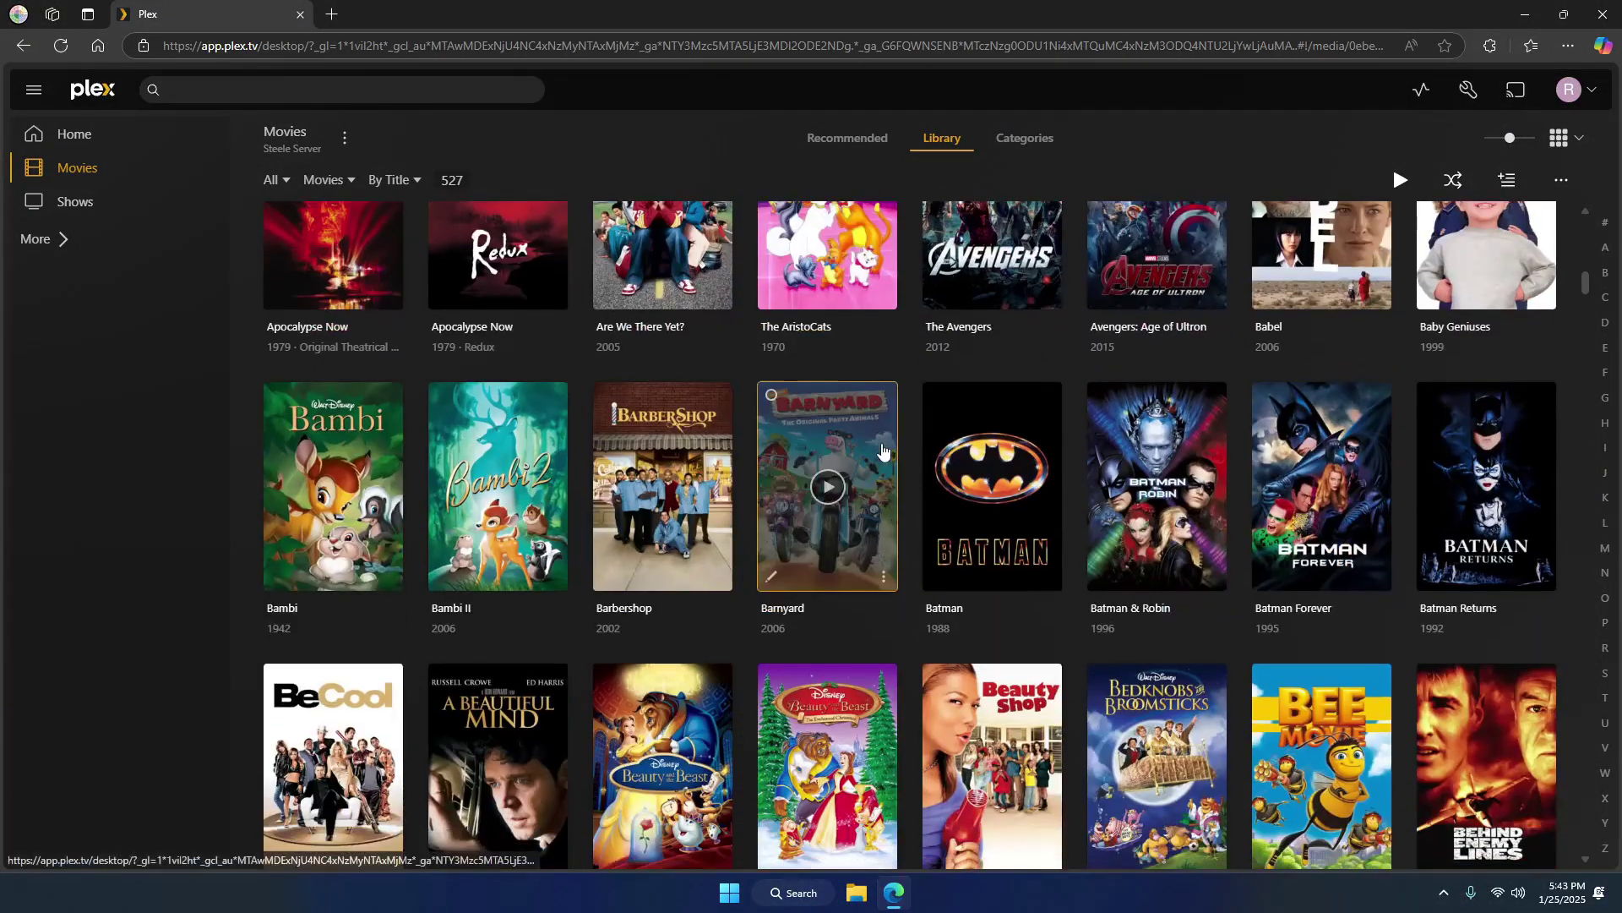
scroll(883, 453, "down", 6)
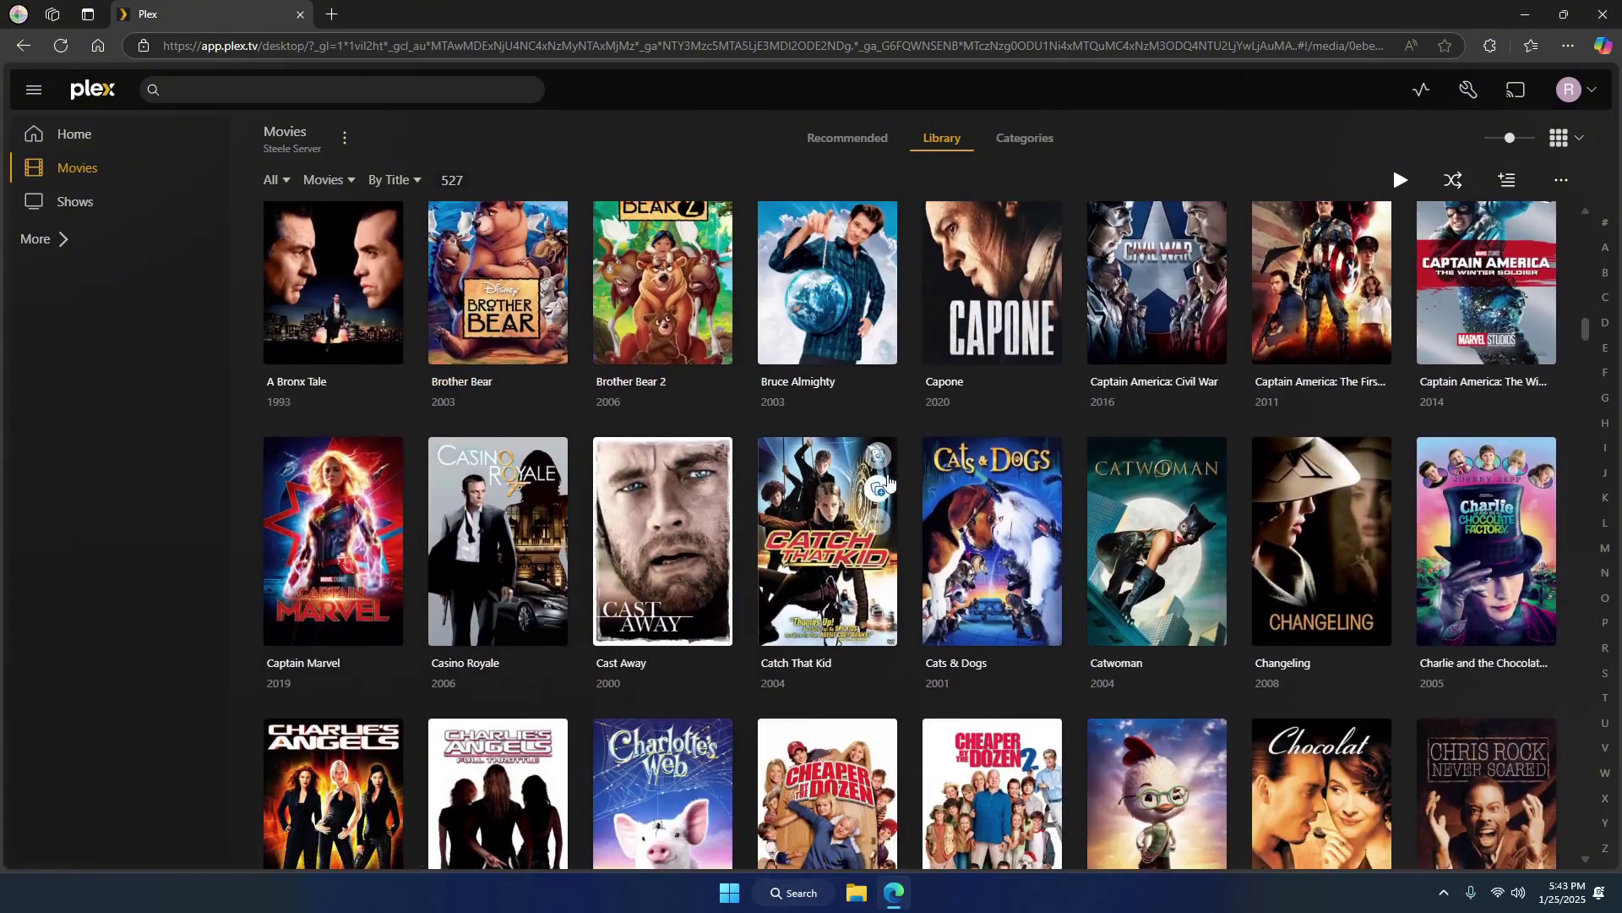
scroll(930, 507, "up", 6)
scroll(961, 527, "up", 6)
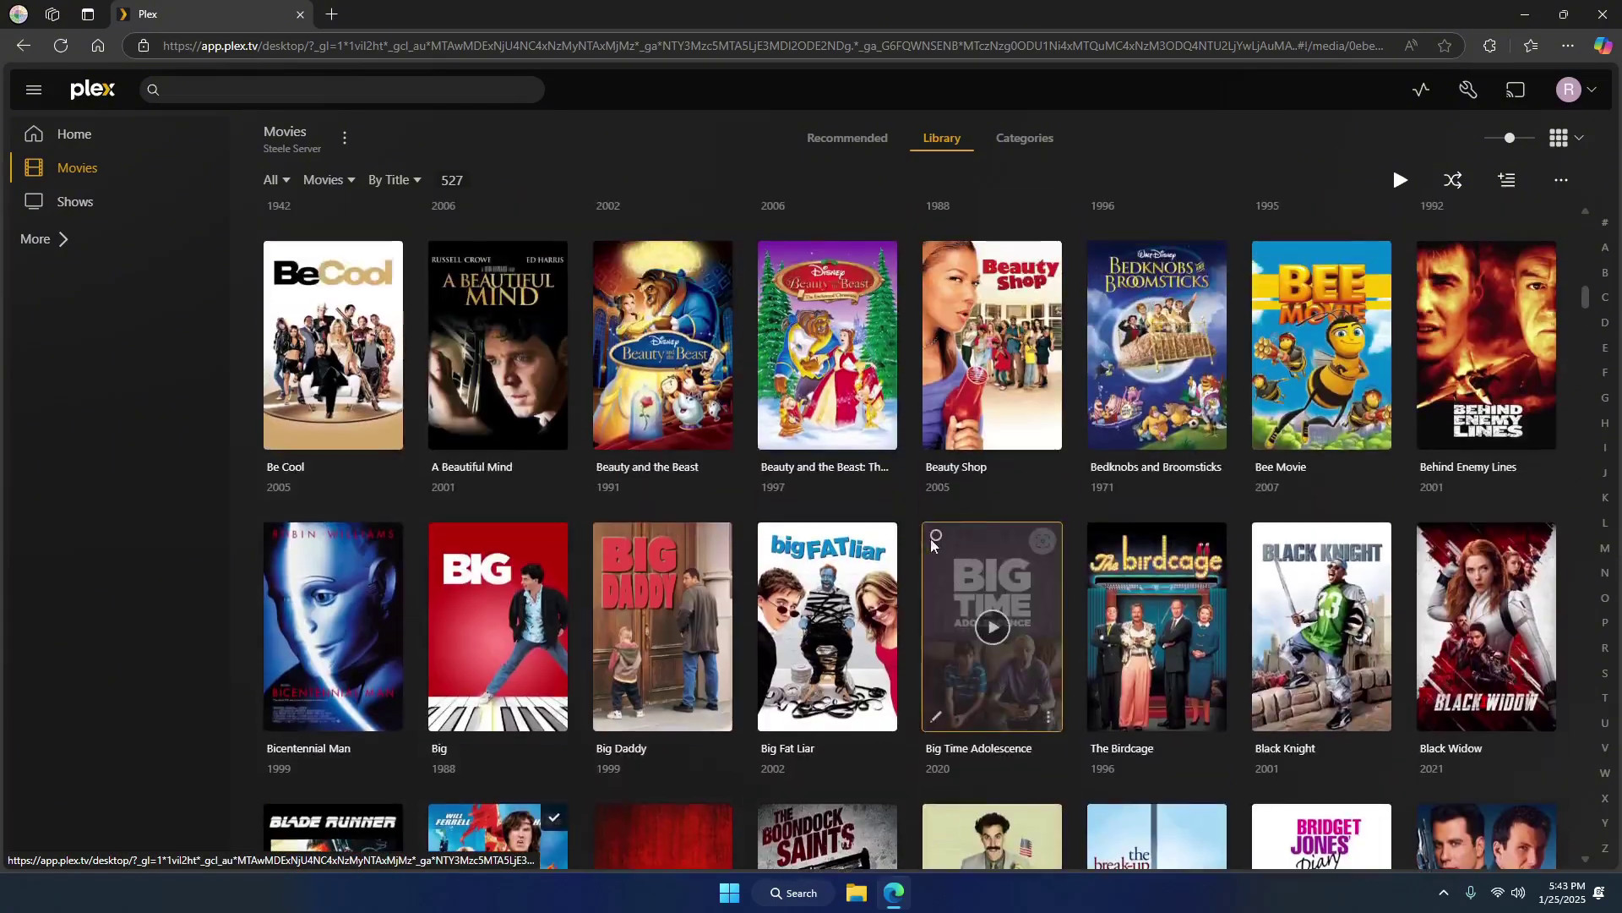
scroll(900, 544, "down", 3)
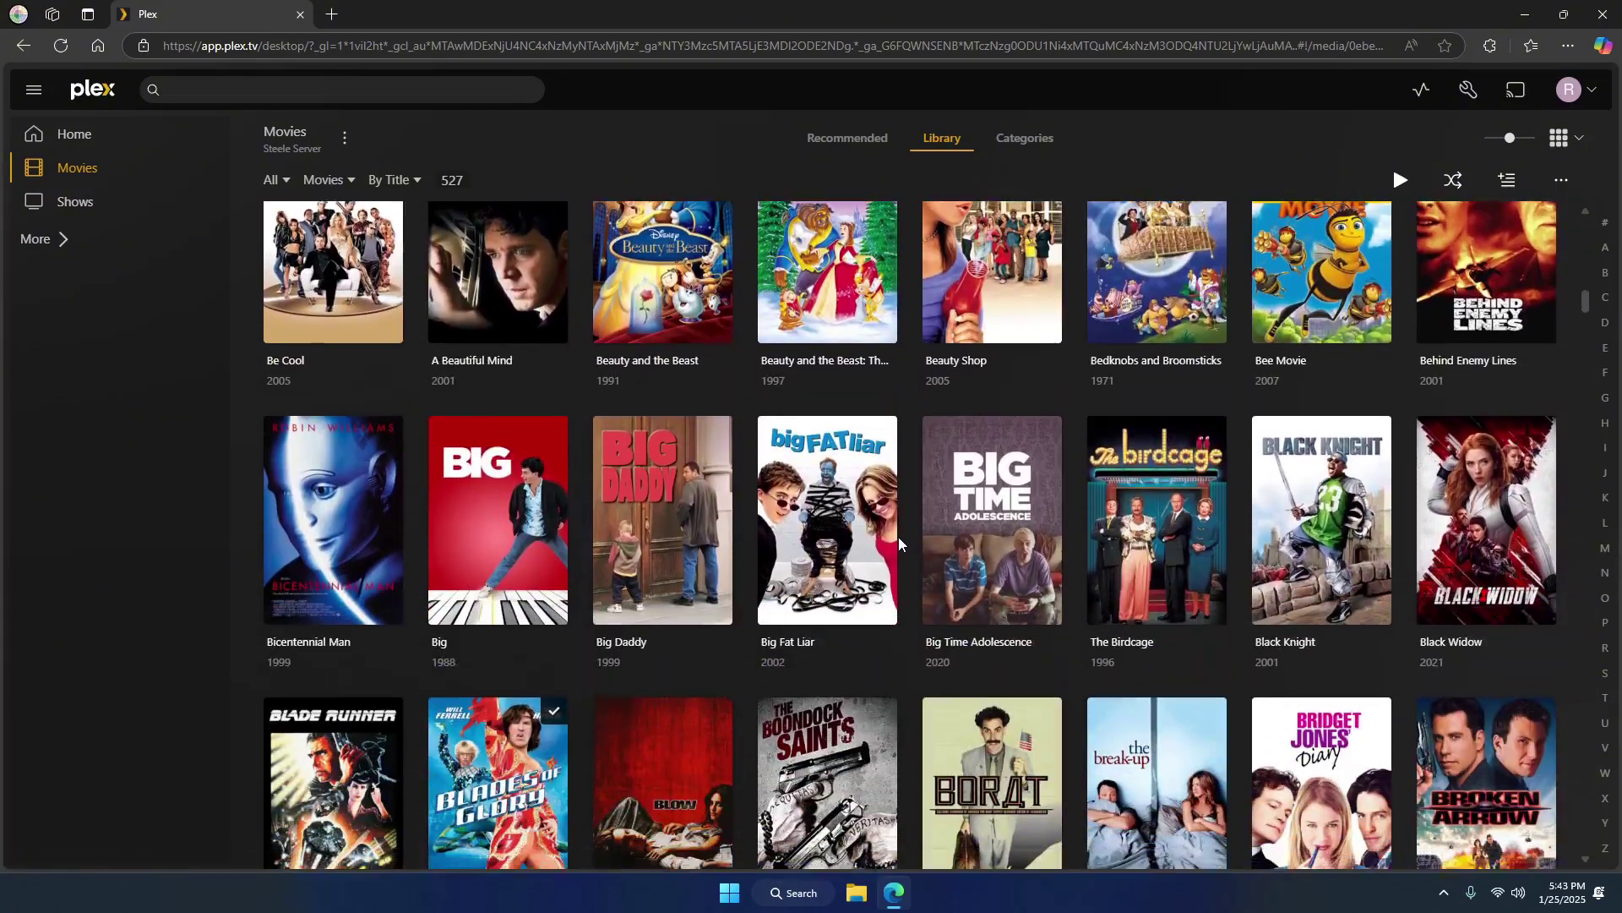
scroll(899, 541, "down", 10)
scroll(897, 538, "down", 5)
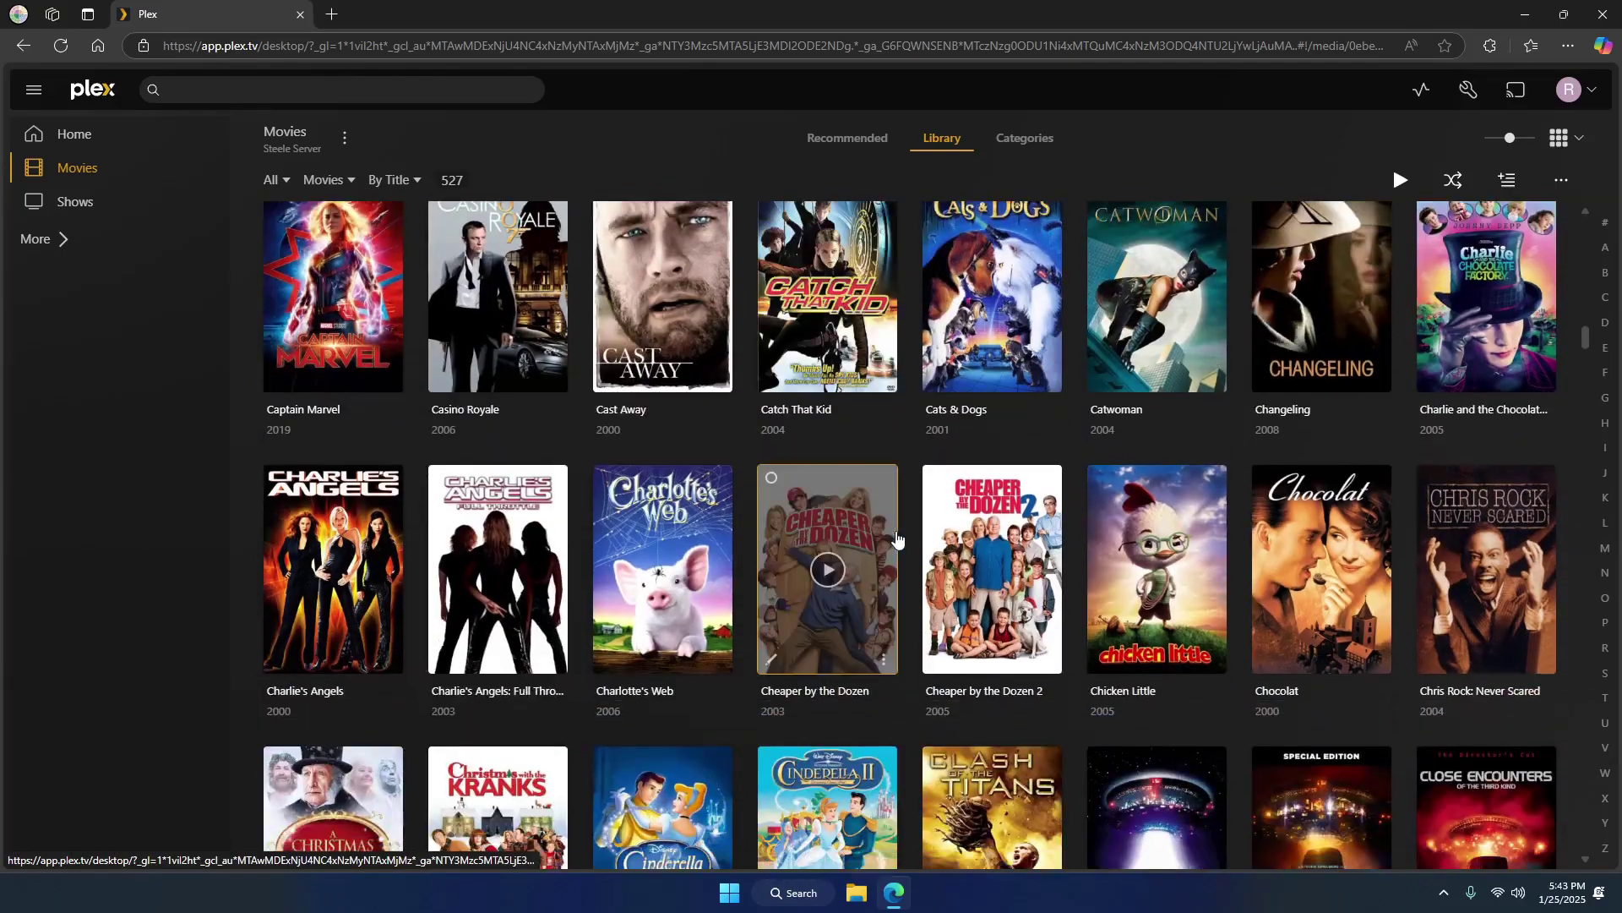
scroll(897, 538, "down", 2)
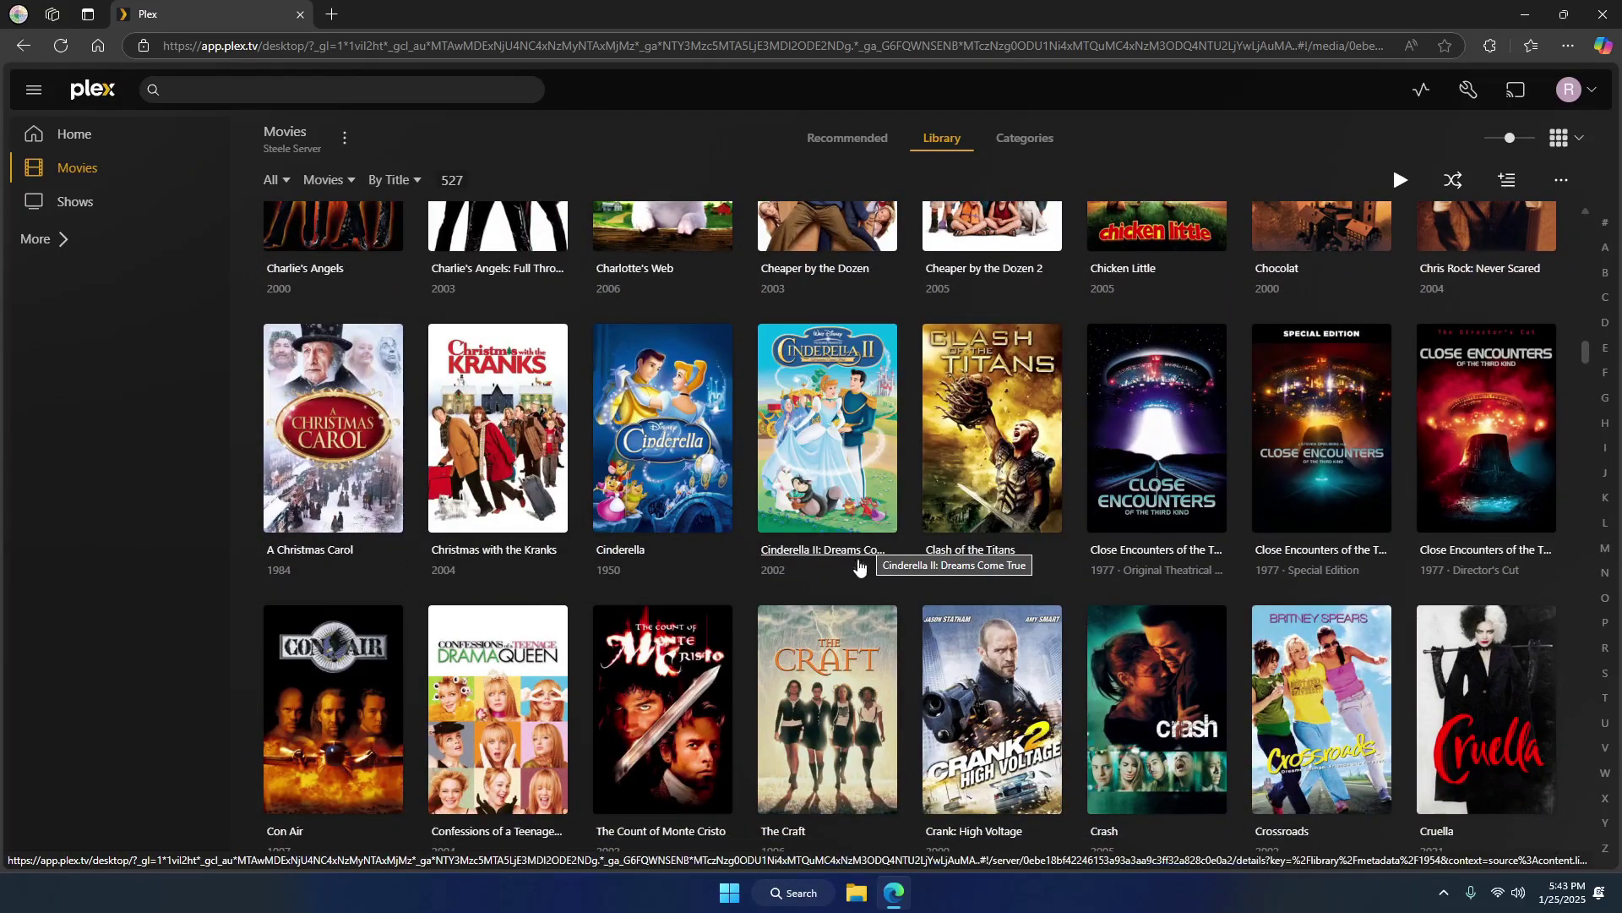
scroll(854, 566, "down", 4)
scroll(807, 425, "up", 20)
scroll(695, 507, "up", 20)
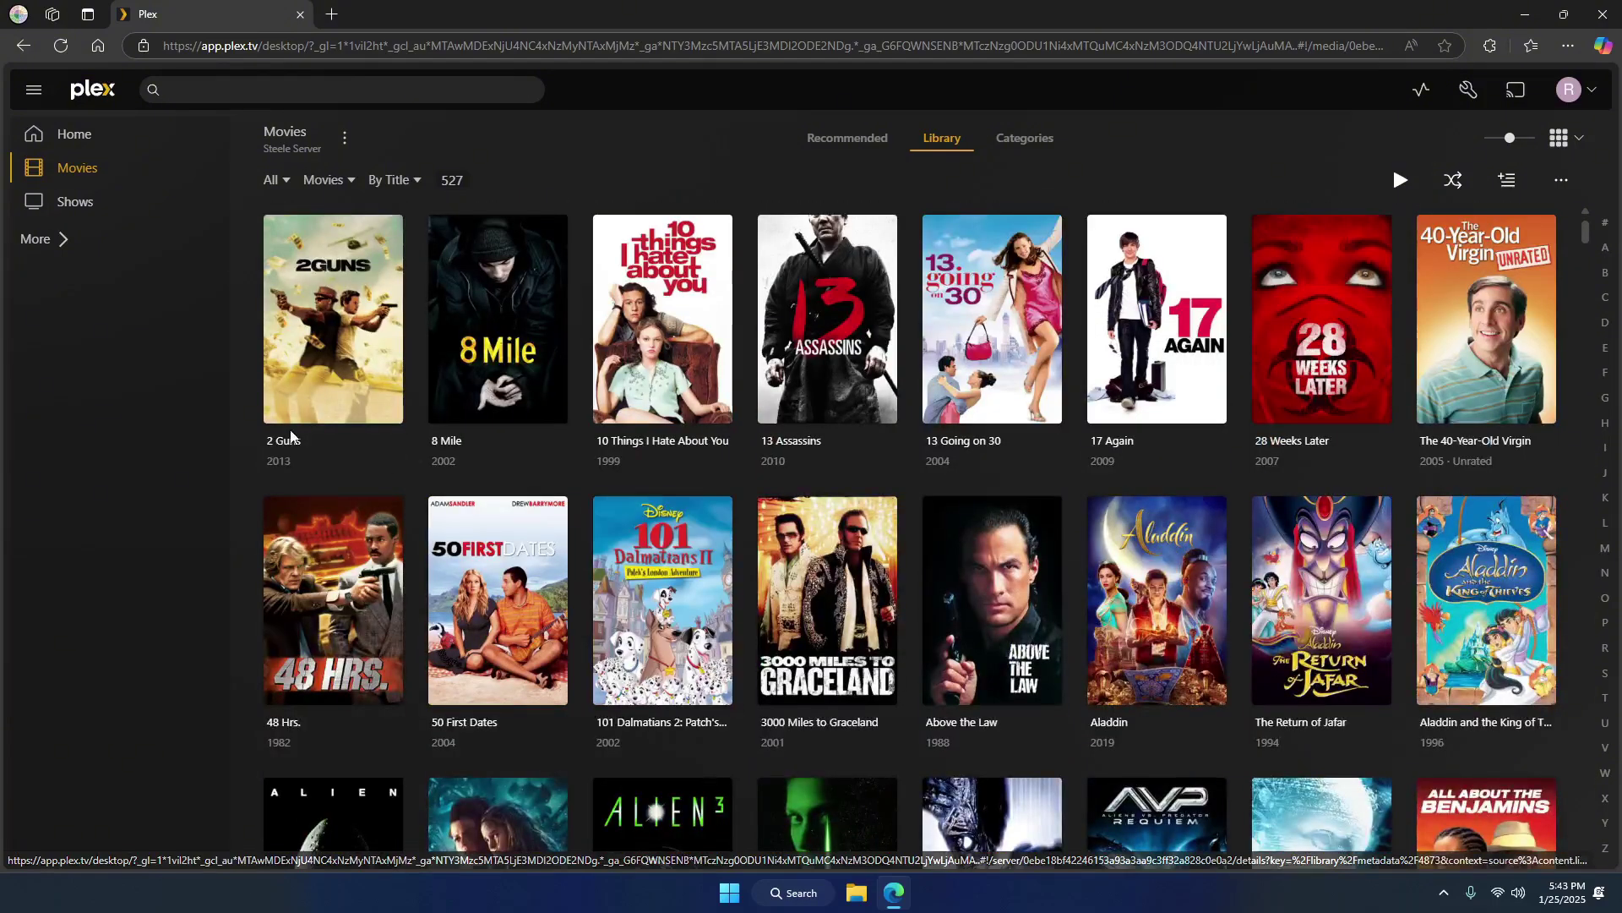